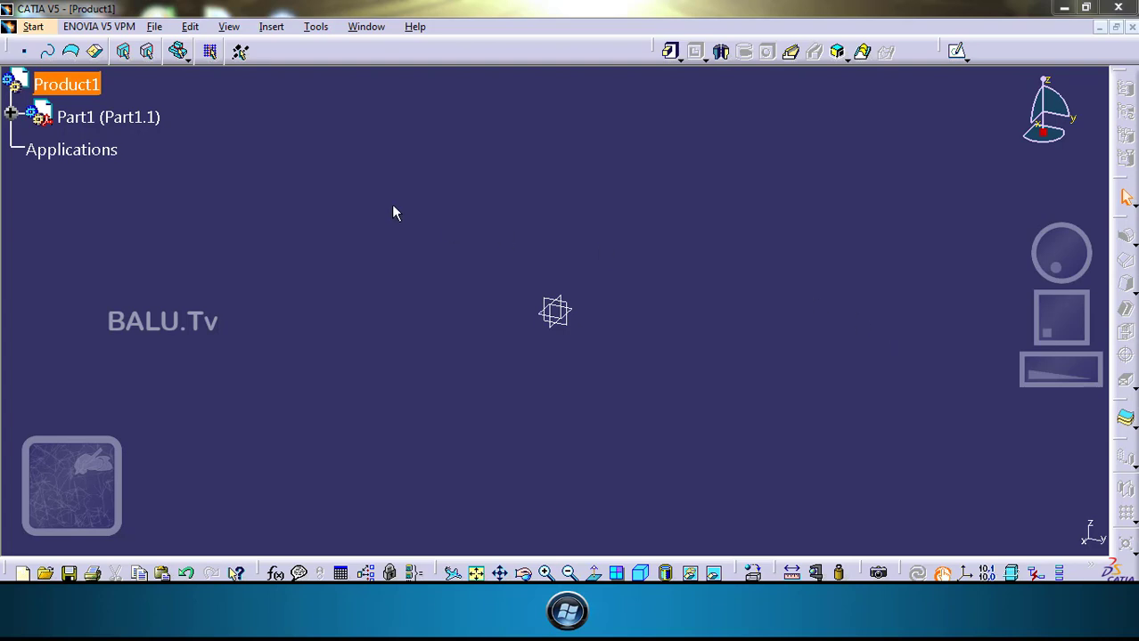
Step: Switch to the Part Design workbench and open a new sketch on the YZ plane
click(34, 26)
mouse_move(83, 119)
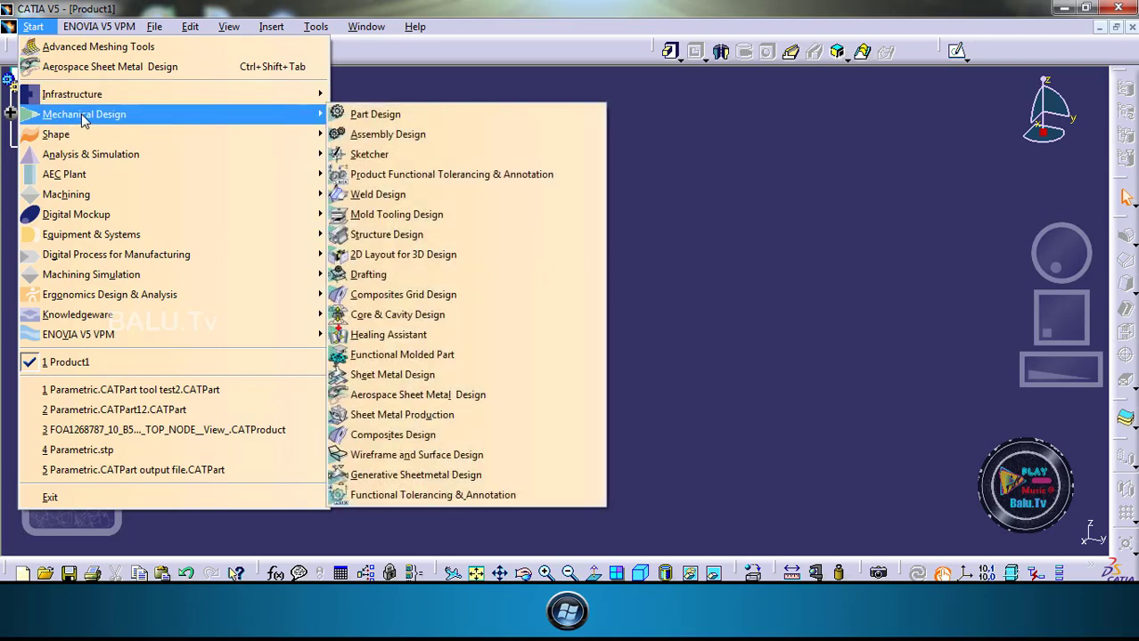
click(560, 121)
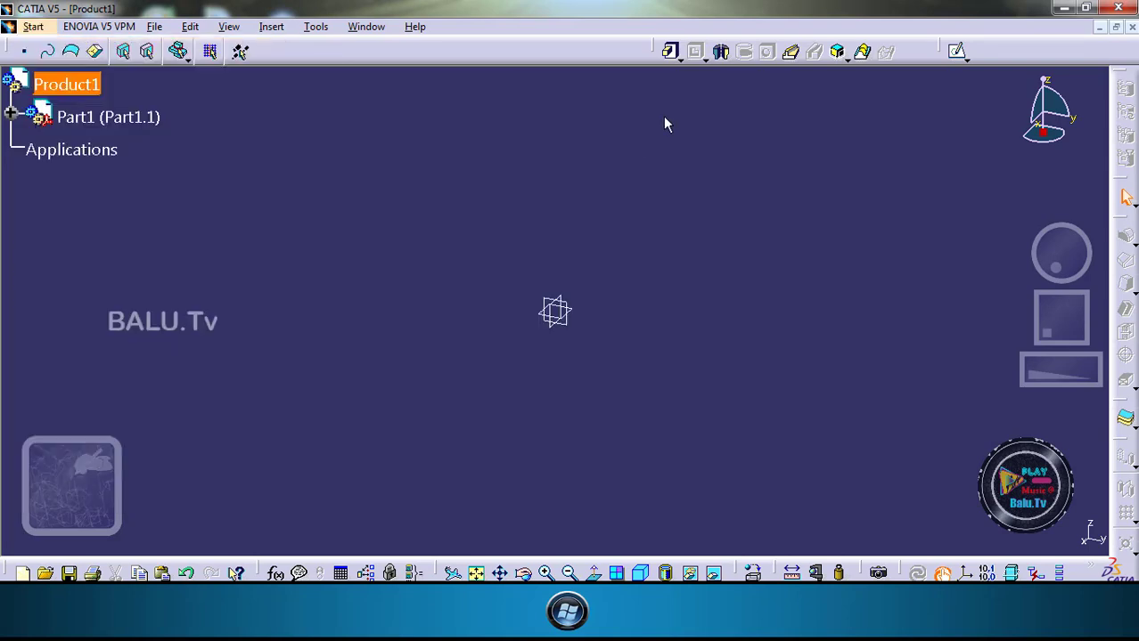
click(956, 52)
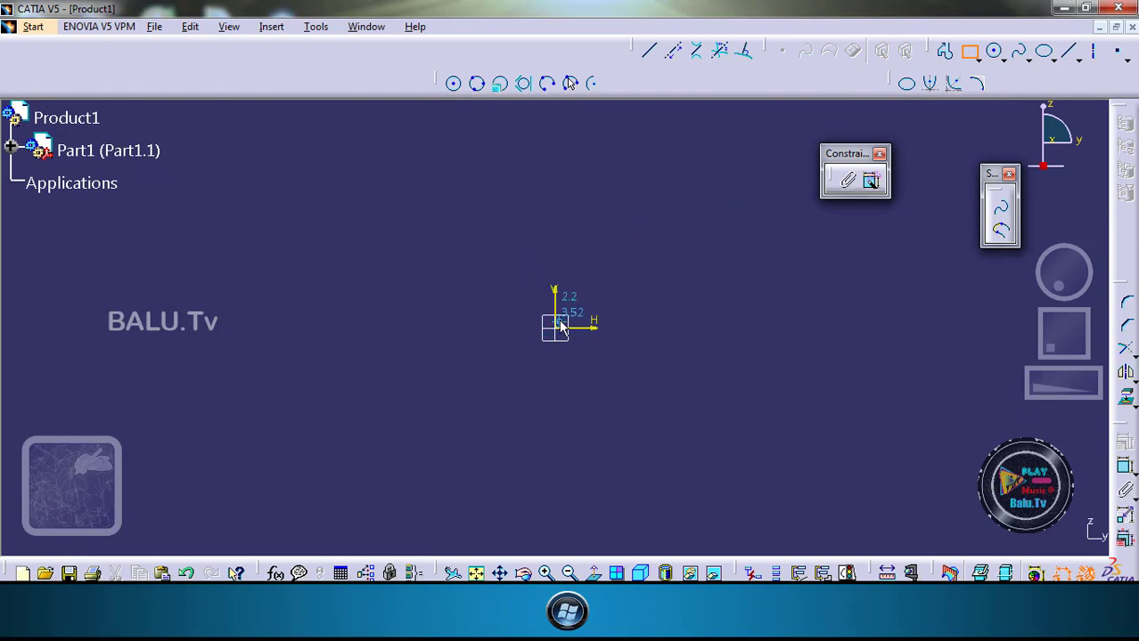
Step: Draw a rectangle enclosing the sketch origin, extending farther along the positive H direction than the negative
click(970, 53)
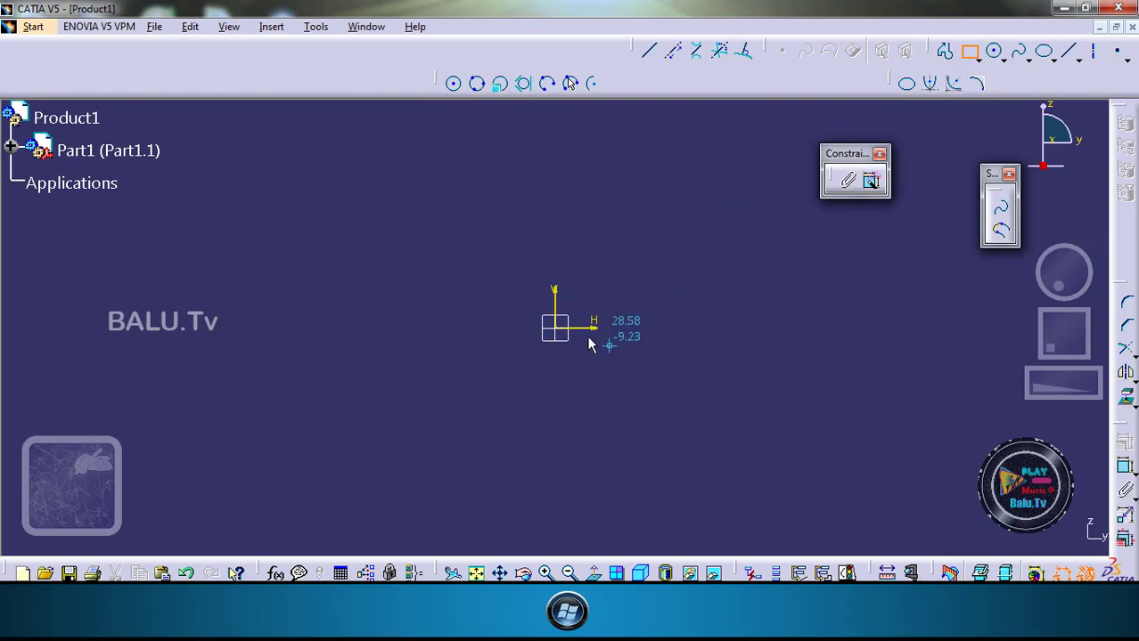
click(495, 290)
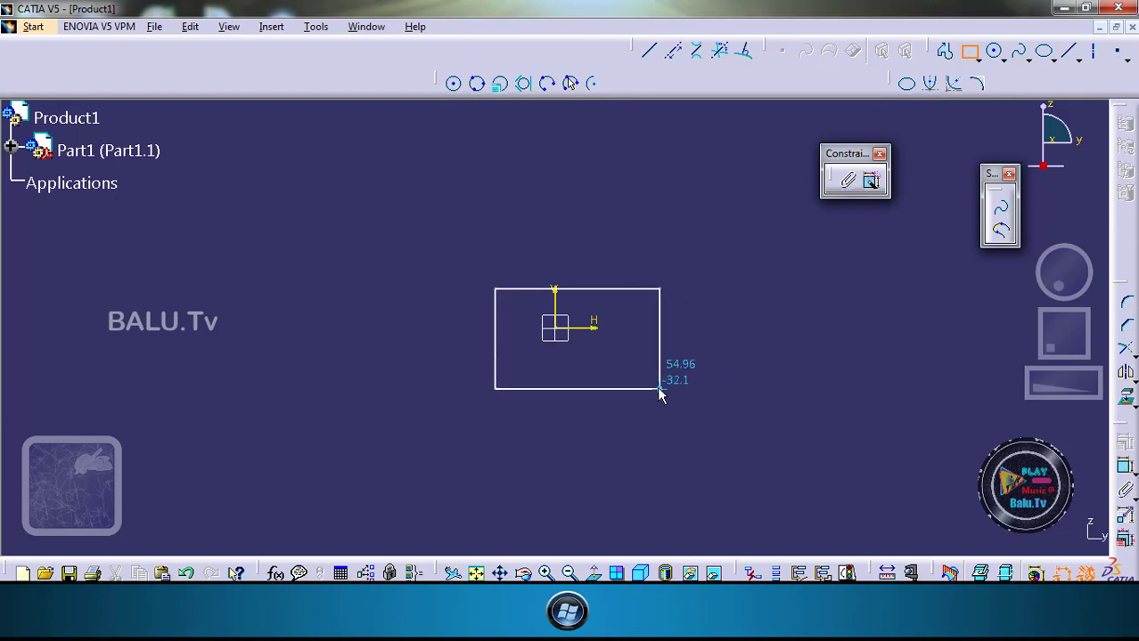
click(710, 393)
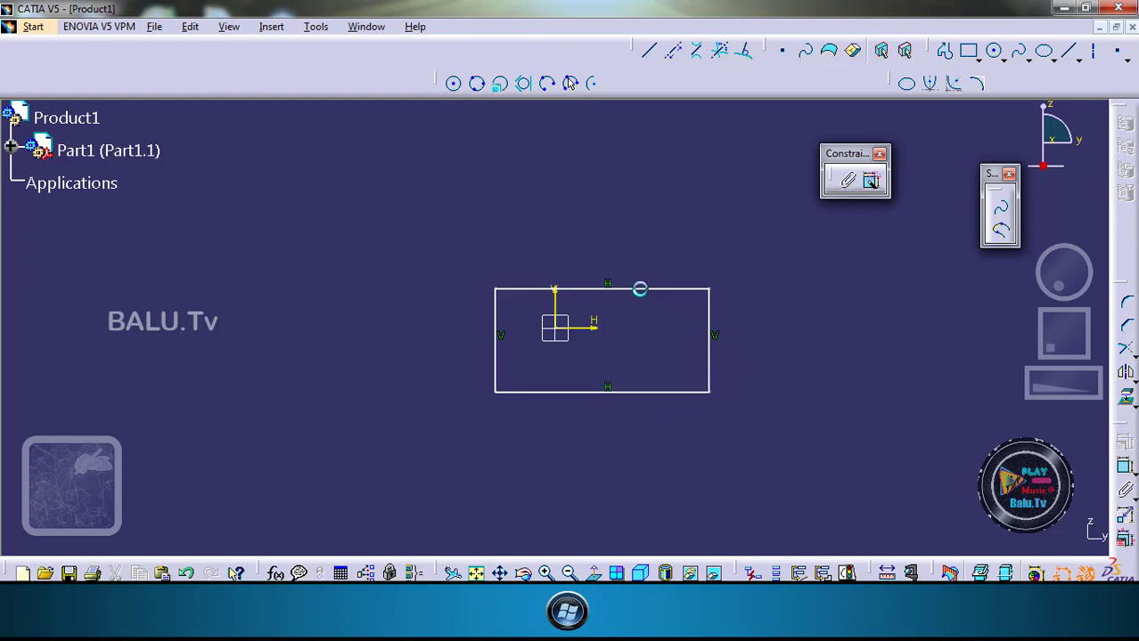
Step: Constrain the rectangle's top and bottom edges to be symmetric about the horizontal axis
click(631, 393)
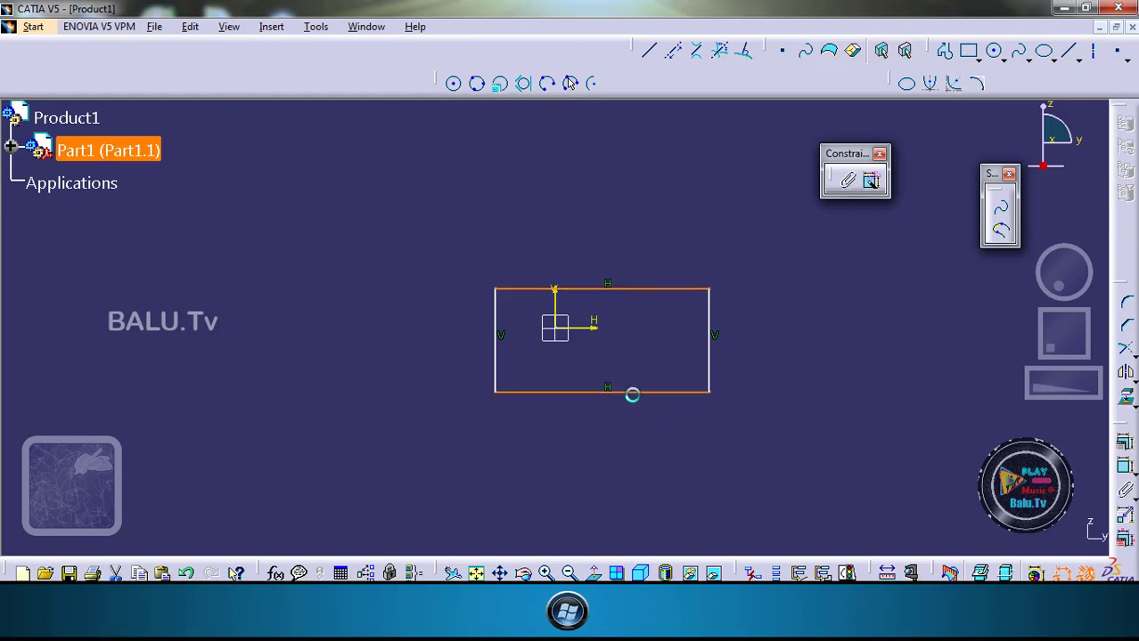
ctrl+click(588, 330)
right_click(583, 328)
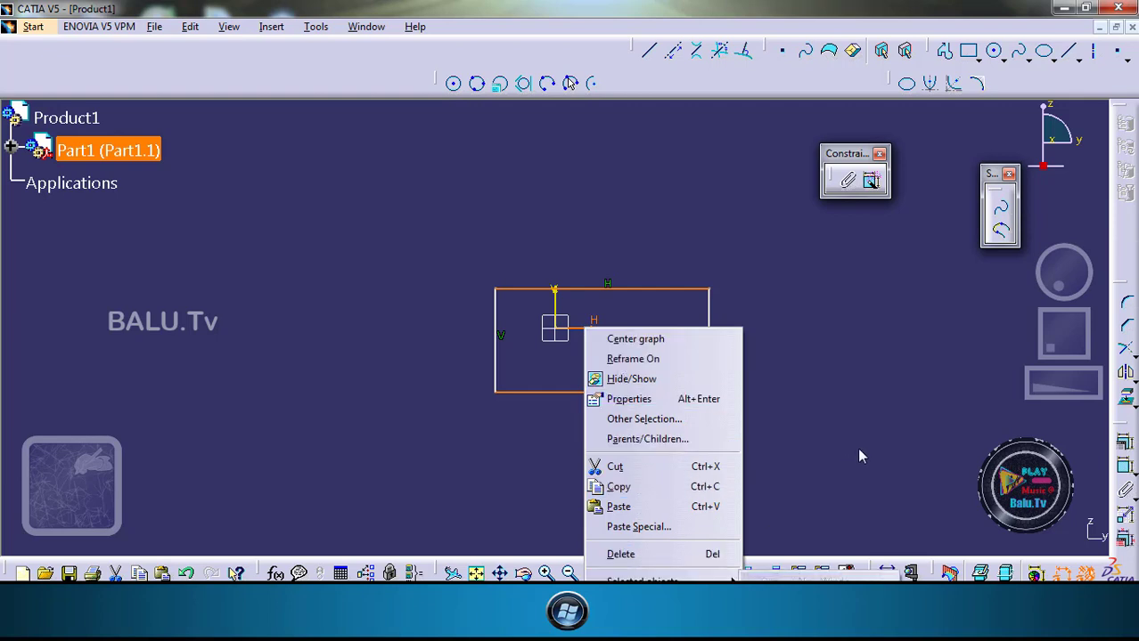
click(881, 443)
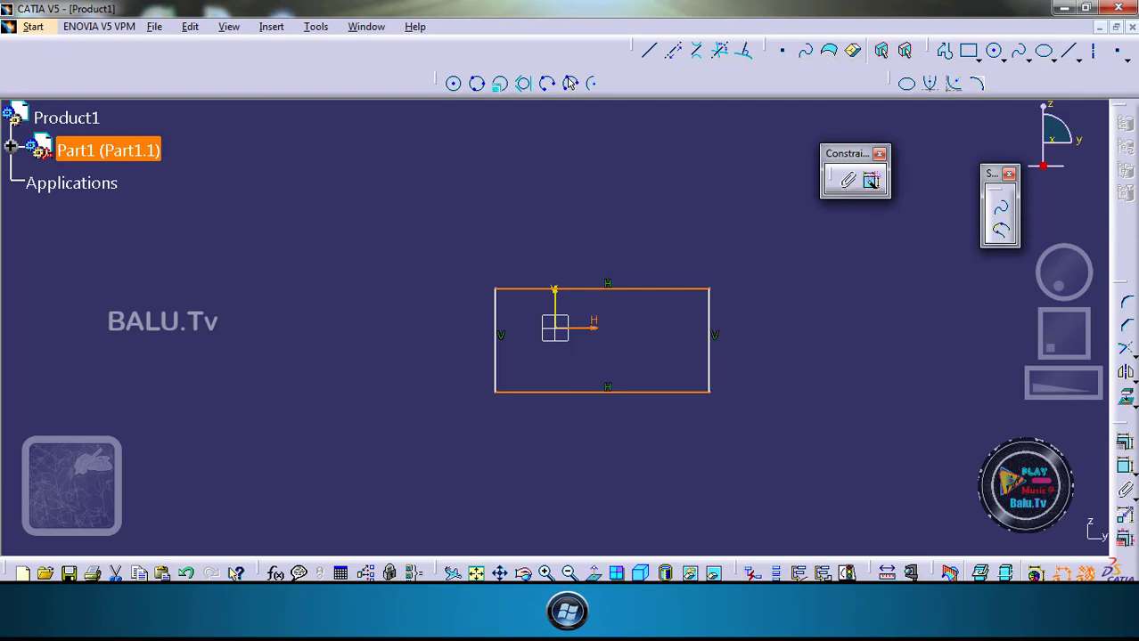
click(1126, 448)
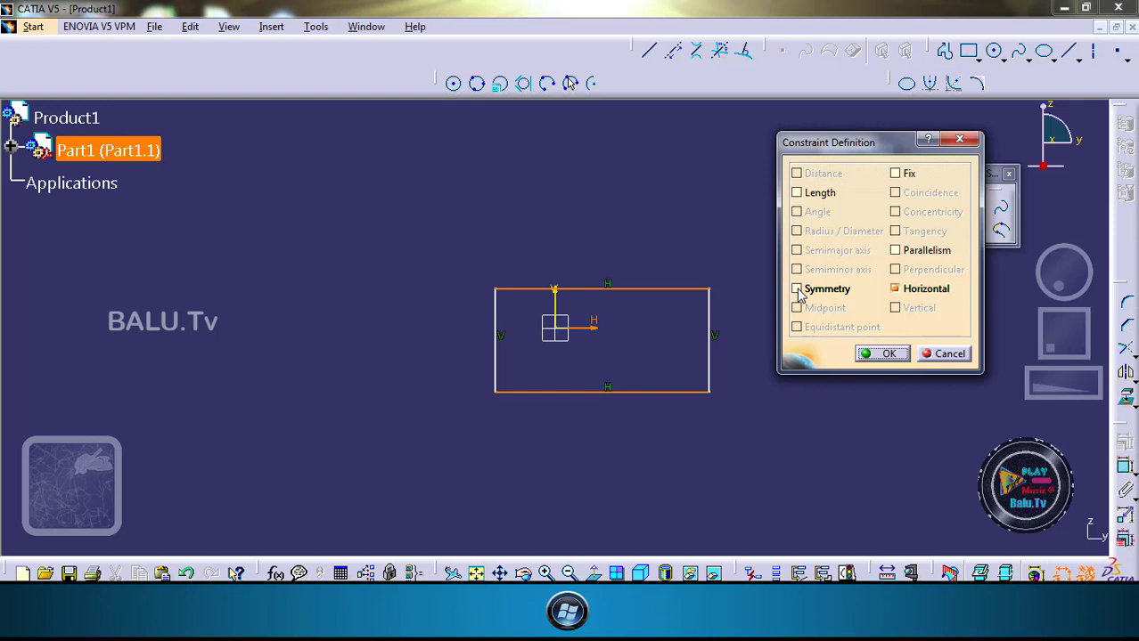
click(796, 290)
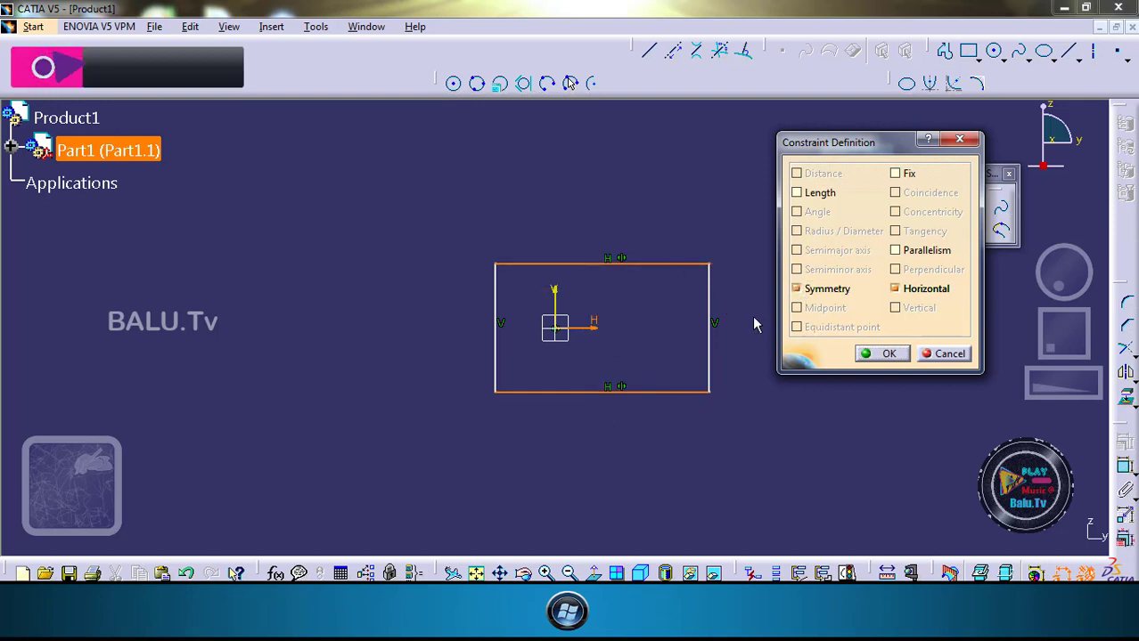
click(888, 354)
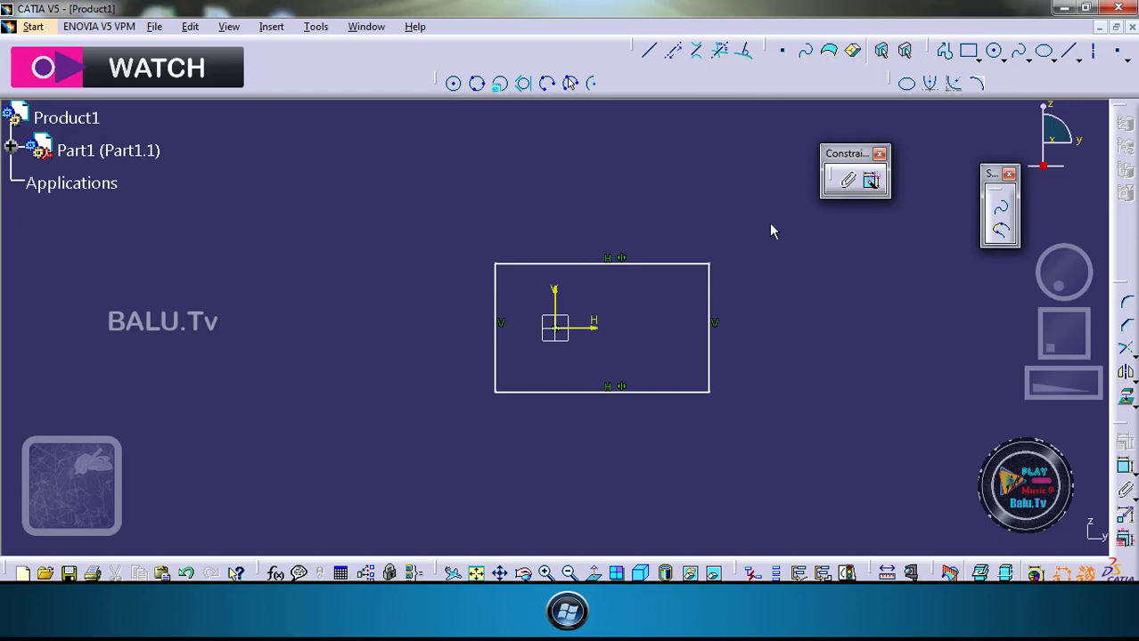
Step: Constrain the rectangle's two vertical edges to be symmetric about the vertical axis
click(495, 299)
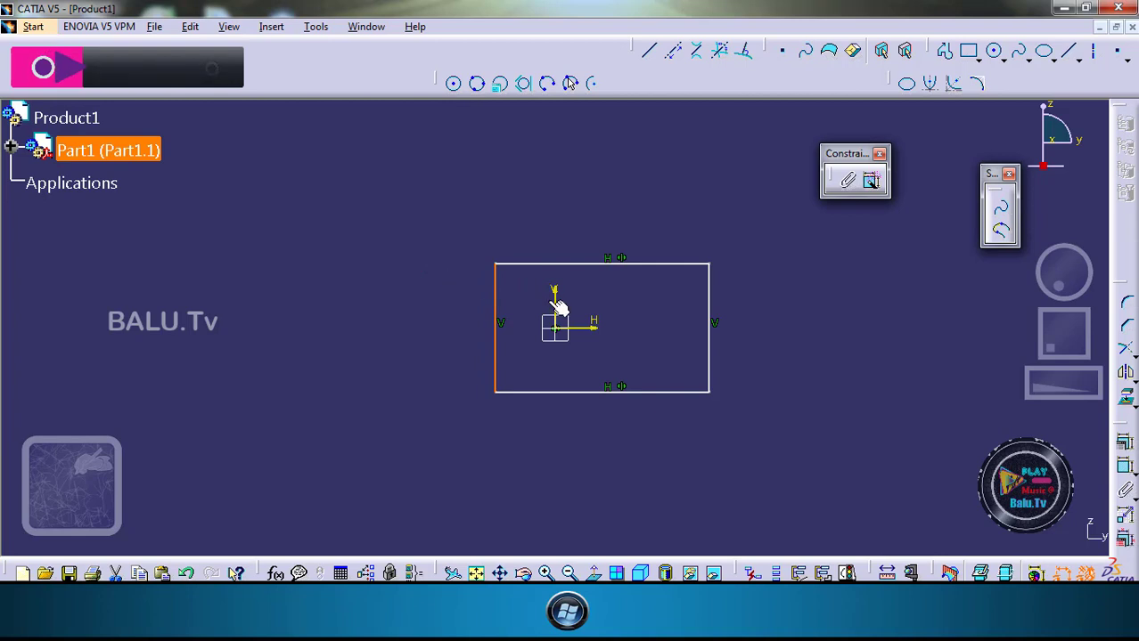
click(711, 287)
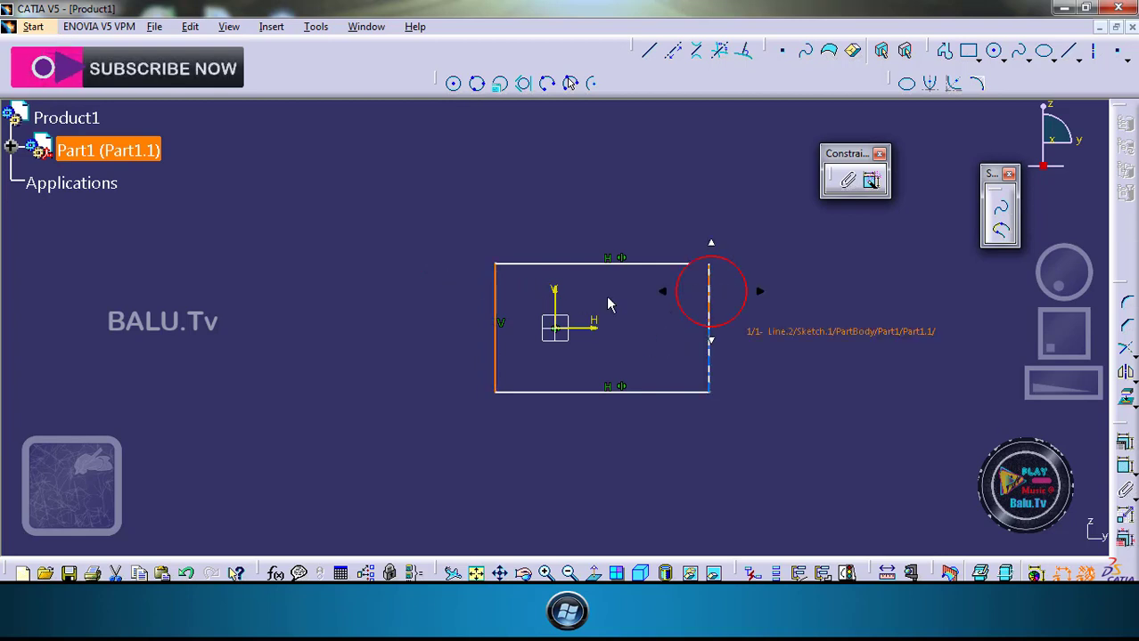
click(710, 297)
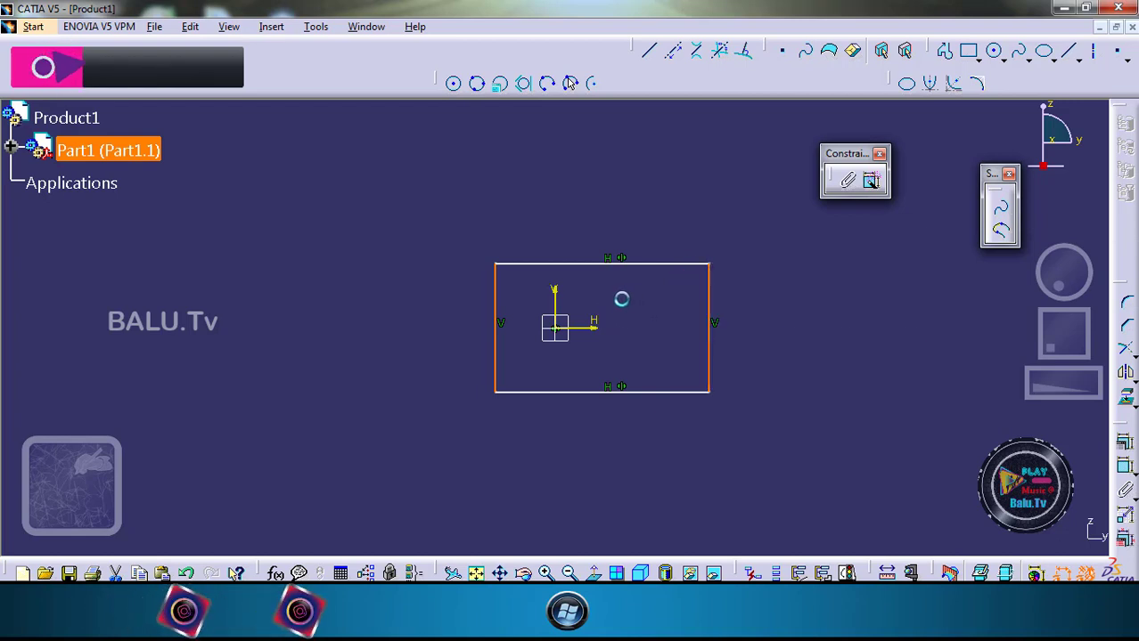
click(556, 297)
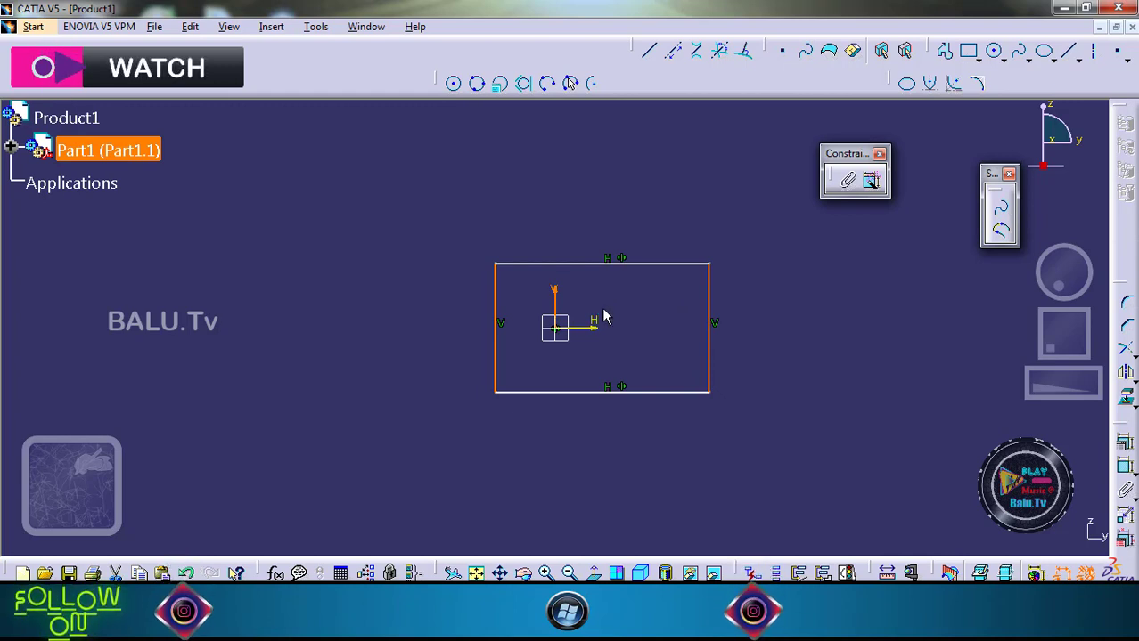
ctrl+click(712, 308)
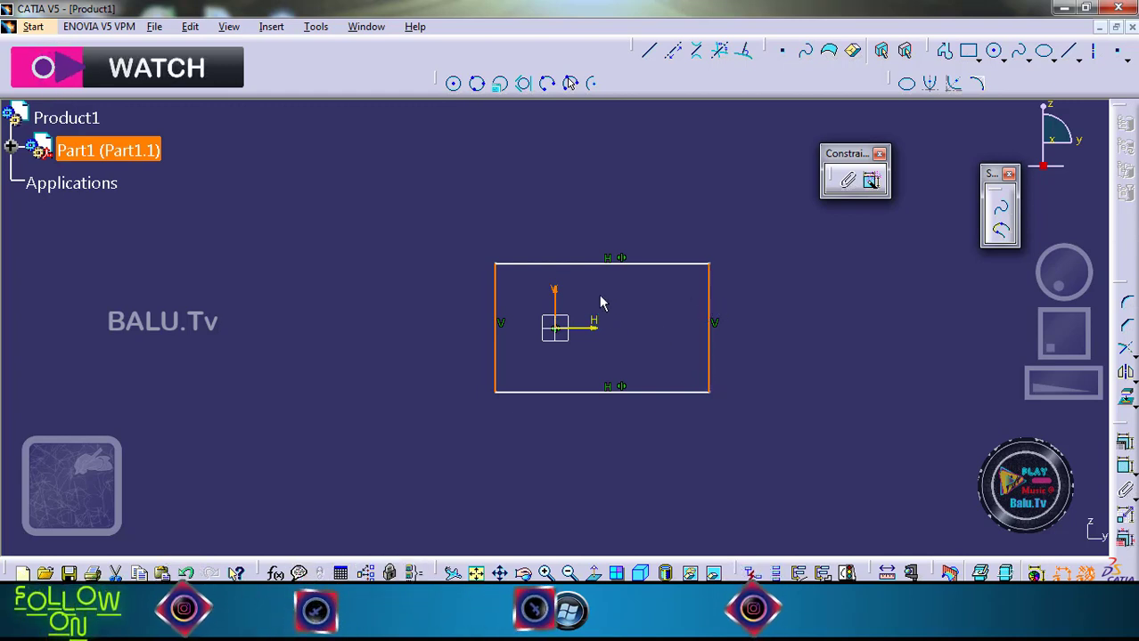
ctrl+click(556, 299)
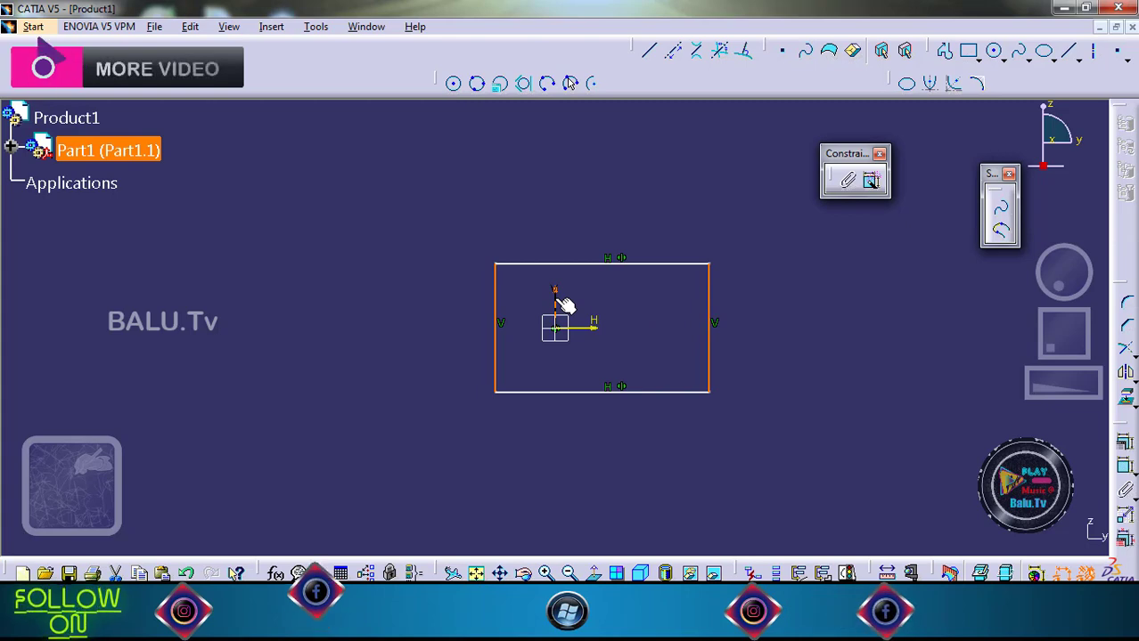
click(1124, 448)
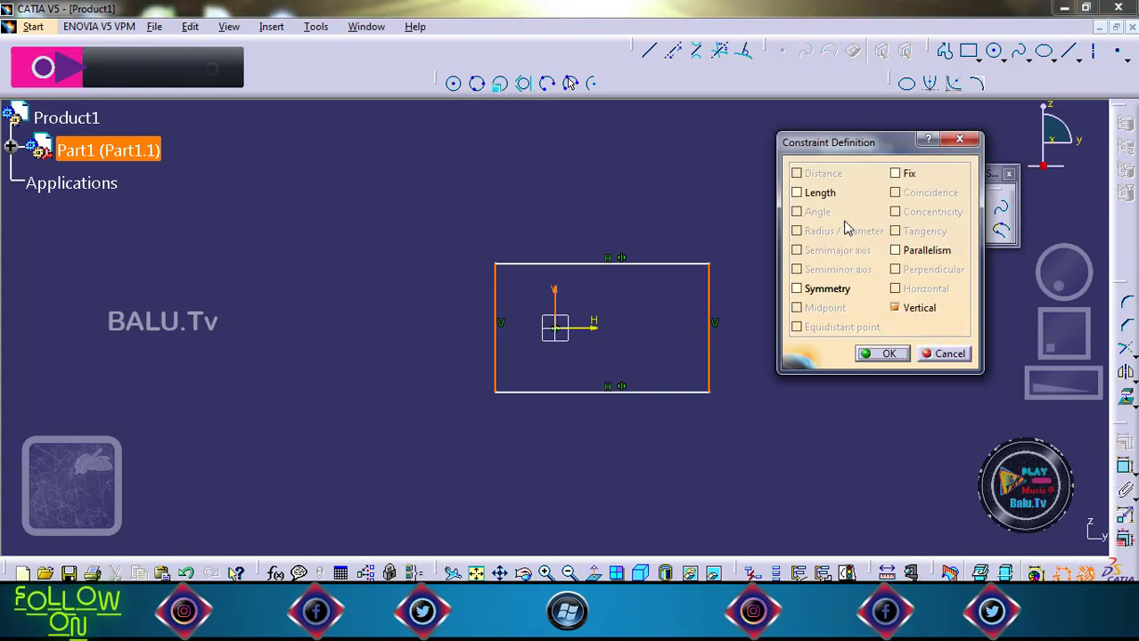
click(804, 291)
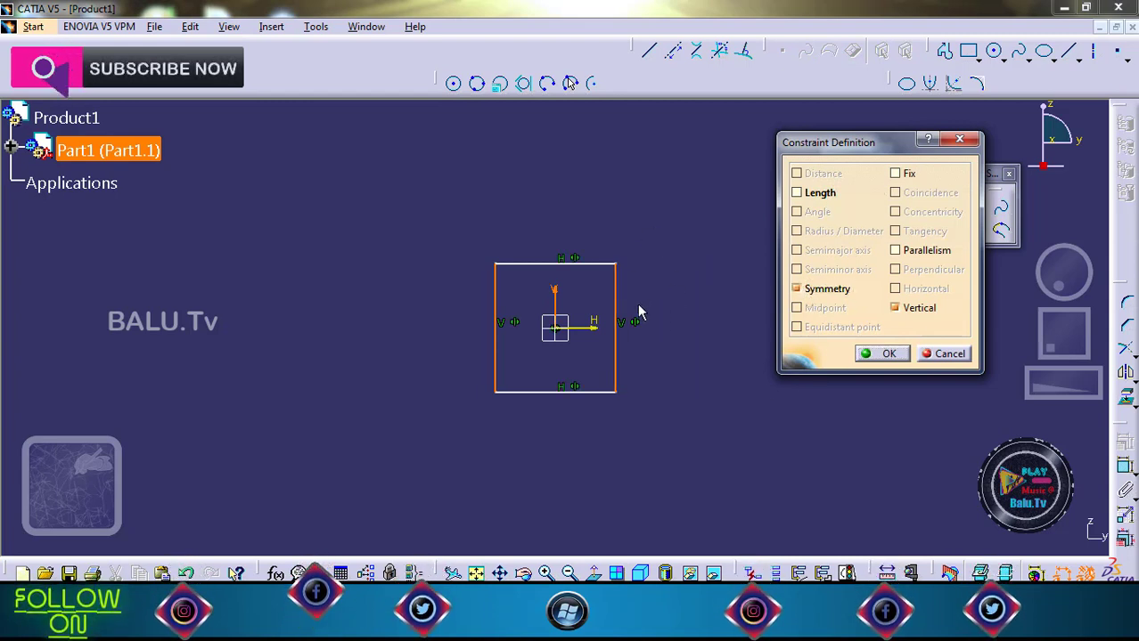
click(885, 354)
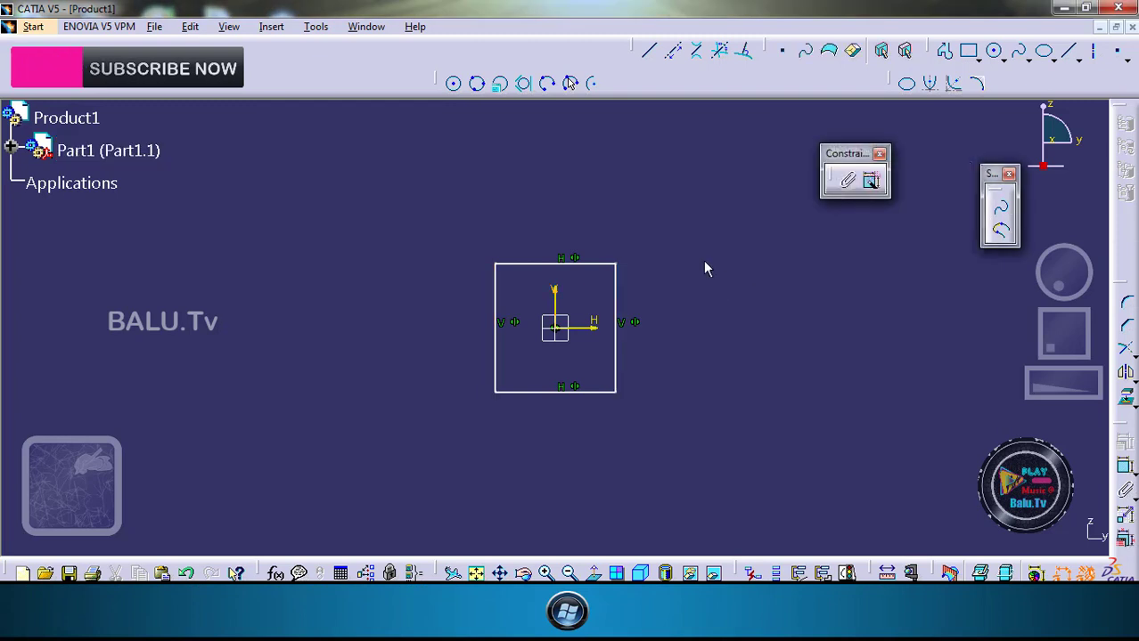
Step: Enlarge the rectangle to a width of about 133 mm and add a length constraint to its top edge
drag(610, 254, 525, 228)
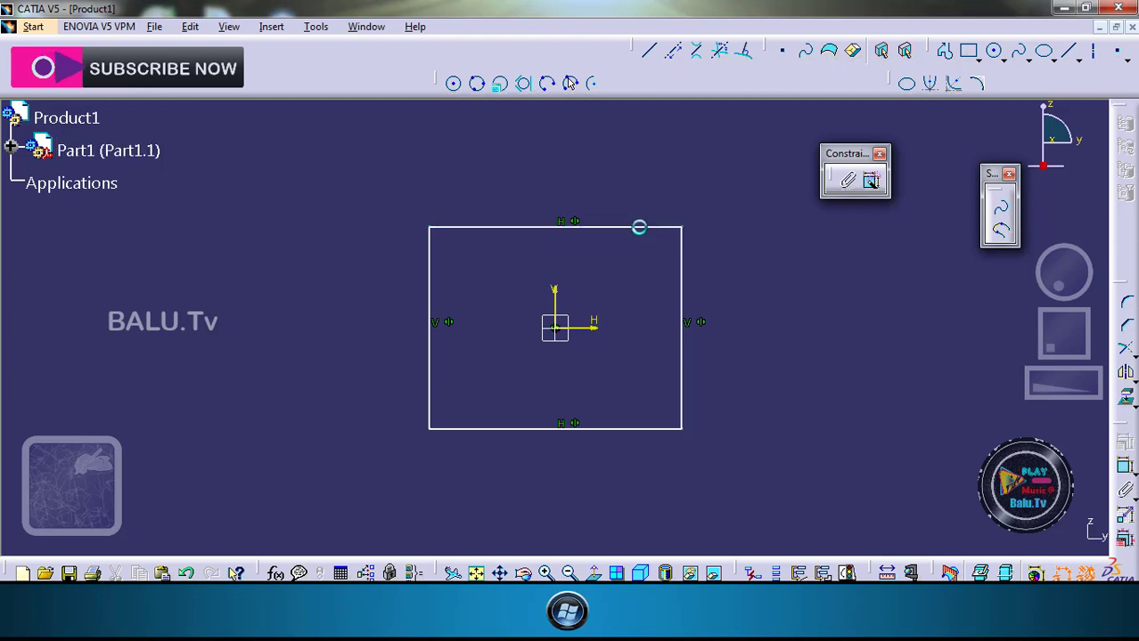
click(638, 227)
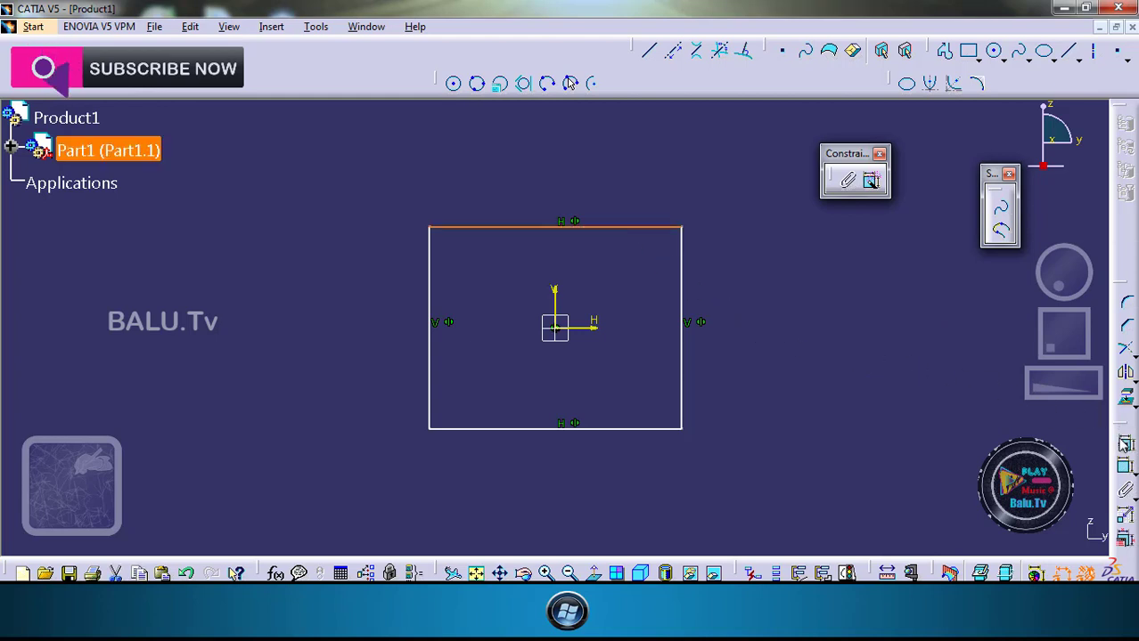
click(871, 181)
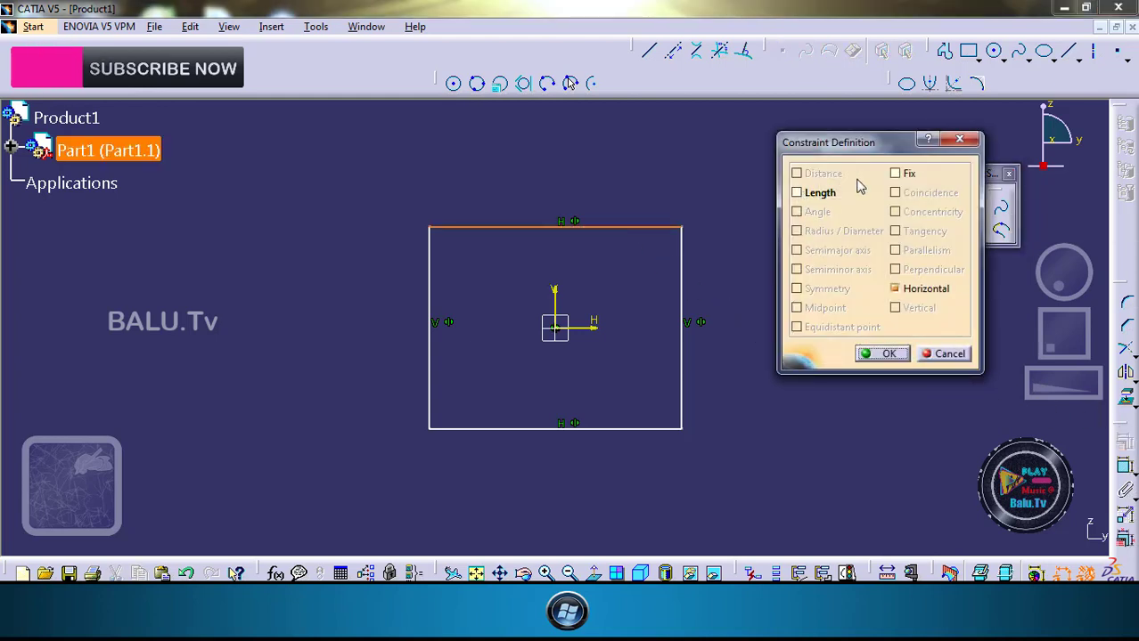
click(804, 194)
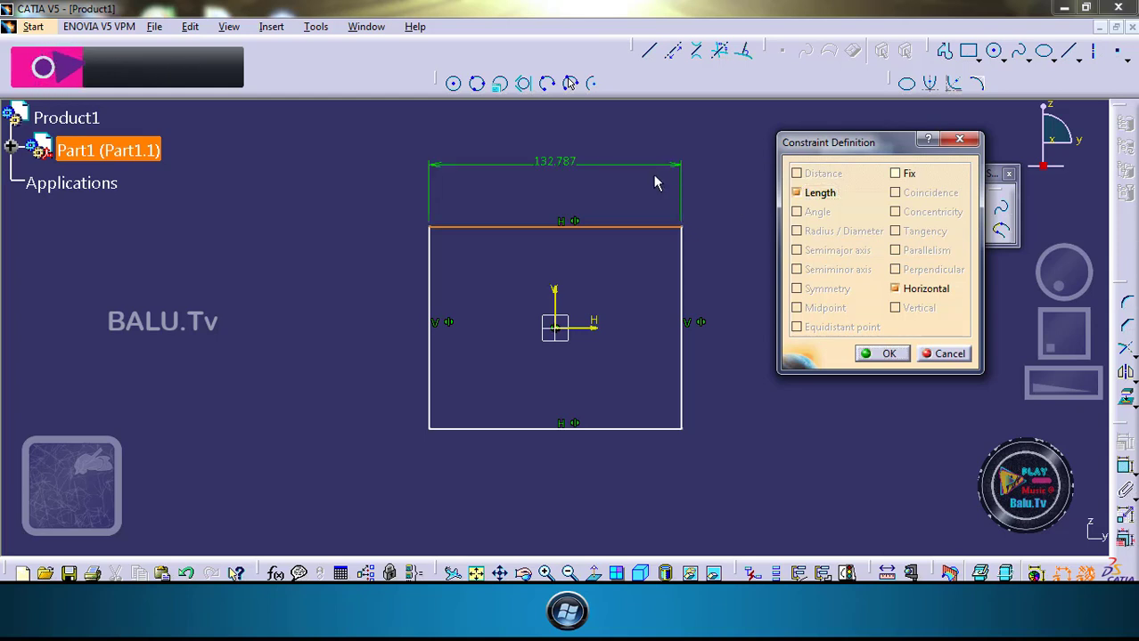
click(886, 354)
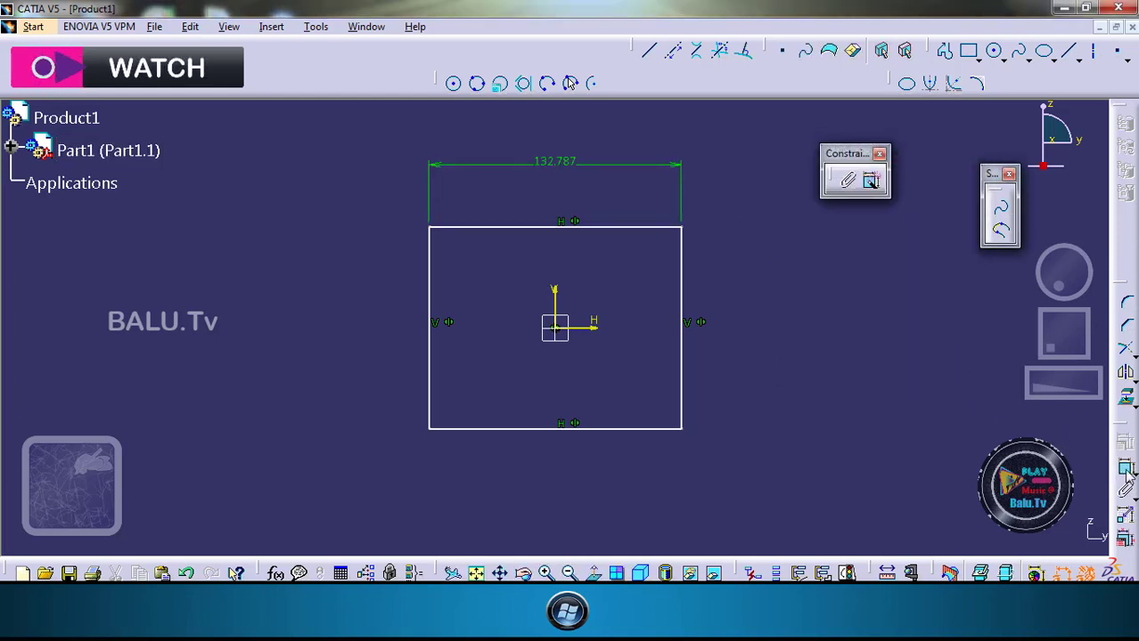
click(682, 267)
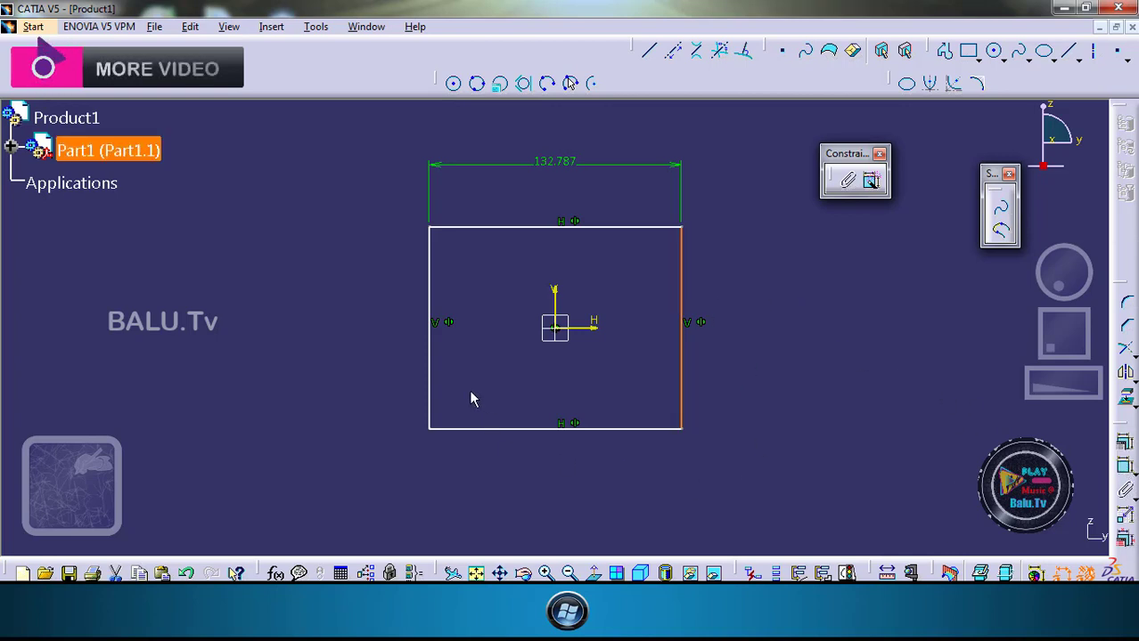
click(767, 300)
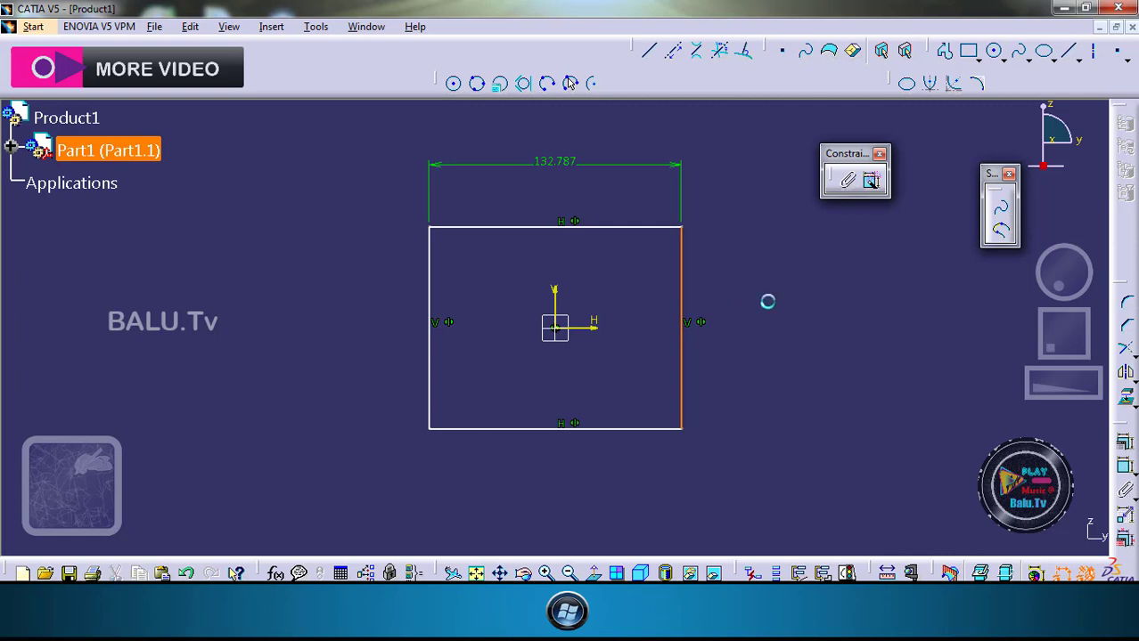
Step: Draw a separate horizontal line to the right of the rectangle and a slanted line running down and left beneath it
ctrl+middle_drag(1065, 393, 889, 364)
click(649, 51)
click(710, 319)
click(898, 319)
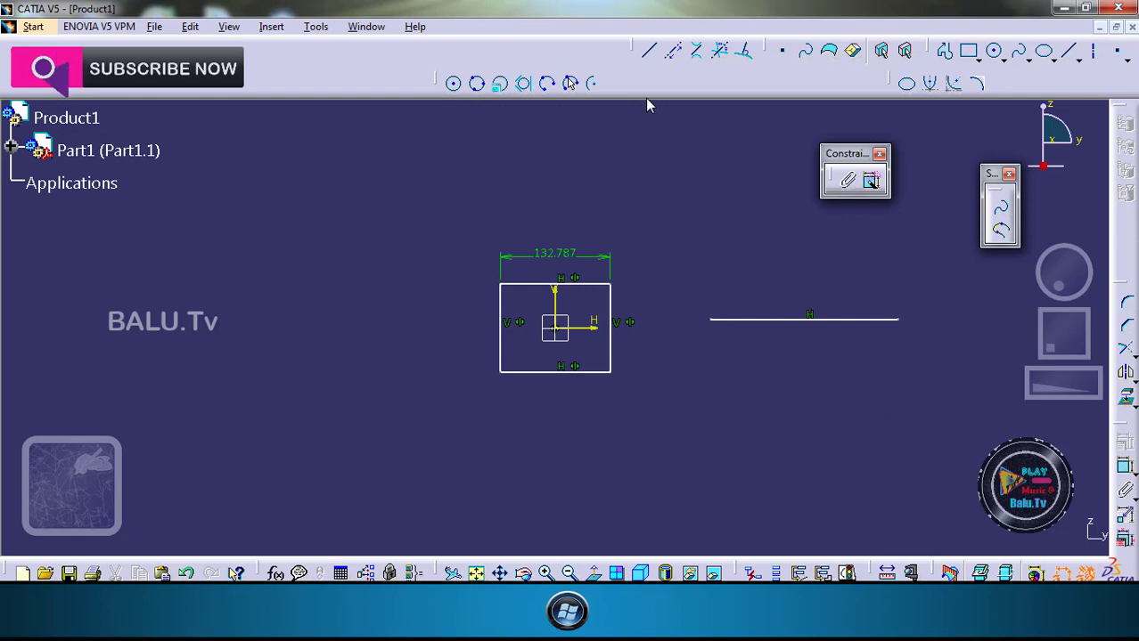
click(648, 51)
click(716, 355)
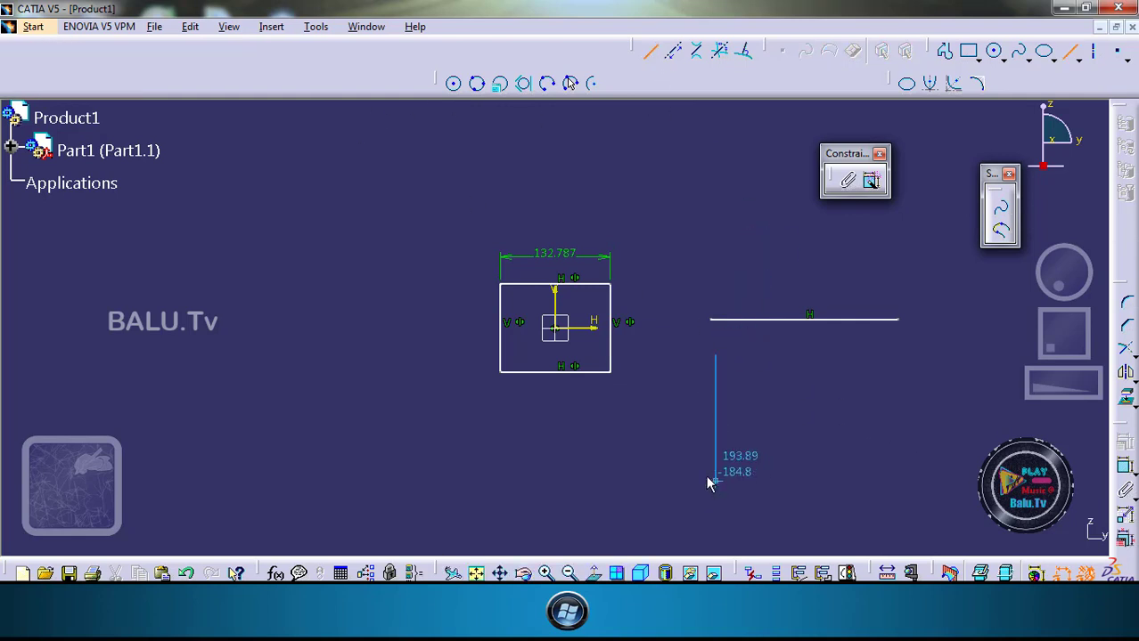
click(600, 475)
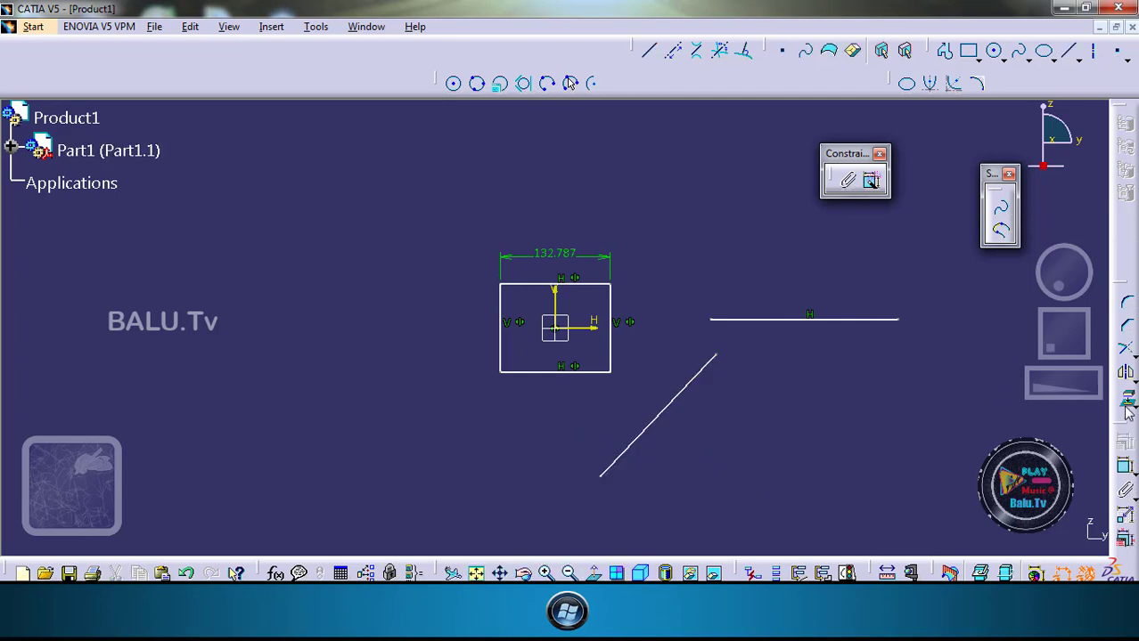
Step: Review which constraint types are available for the slanted line without applying any
click(693, 381)
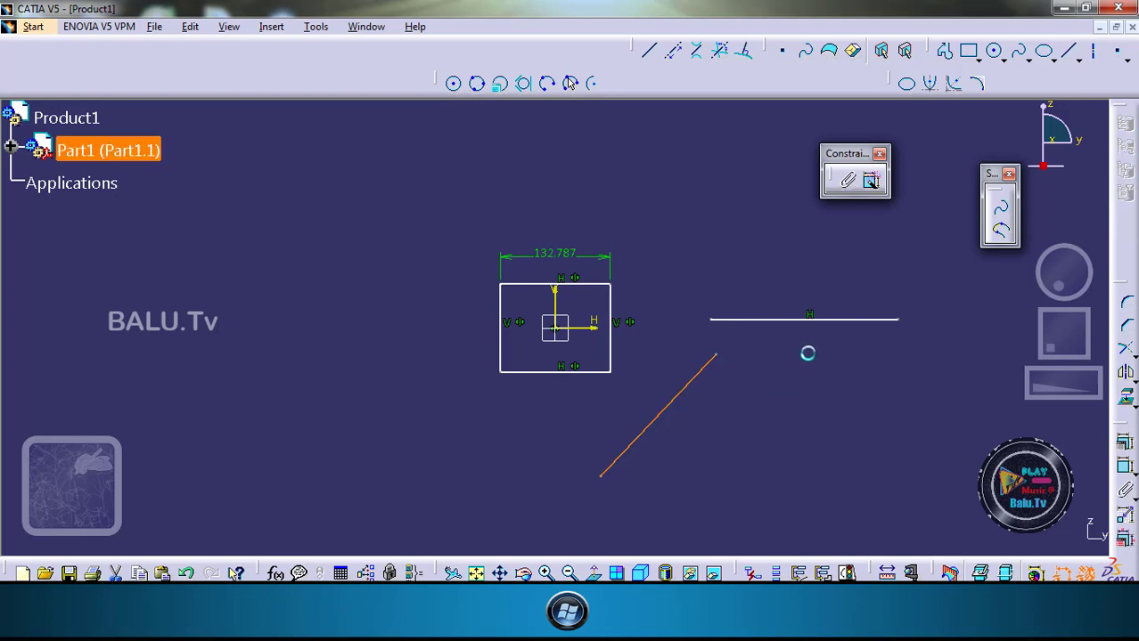
click(1123, 443)
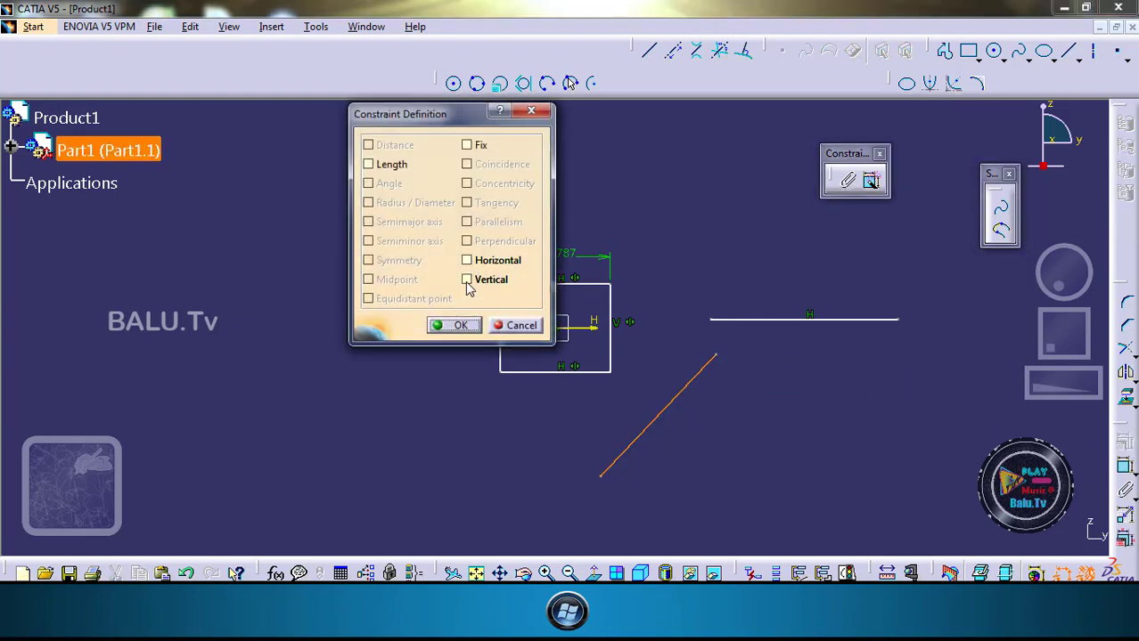
click(531, 111)
click(802, 429)
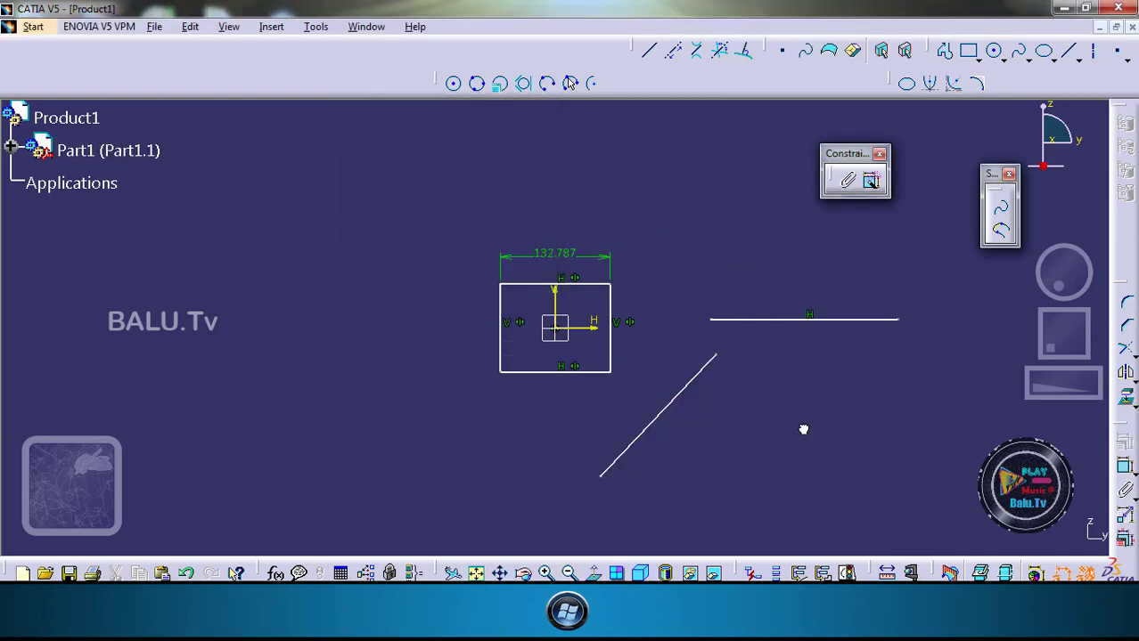
Step: Constrain the slanted line to be parallel to the separate horizontal line
click(704, 372)
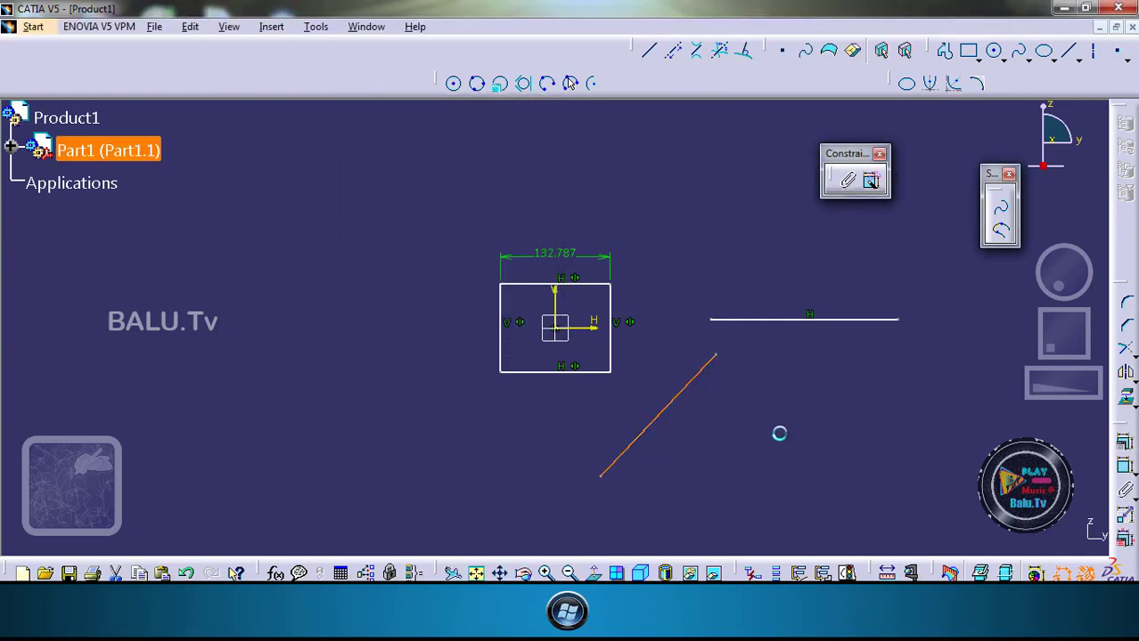
ctrl+click(763, 320)
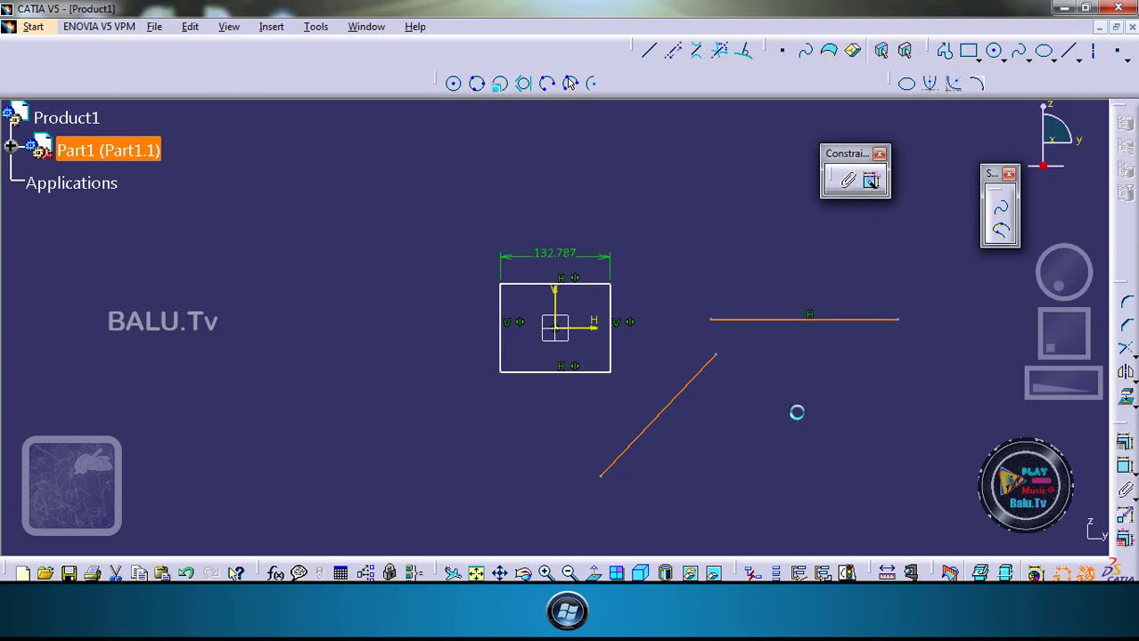
click(1123, 465)
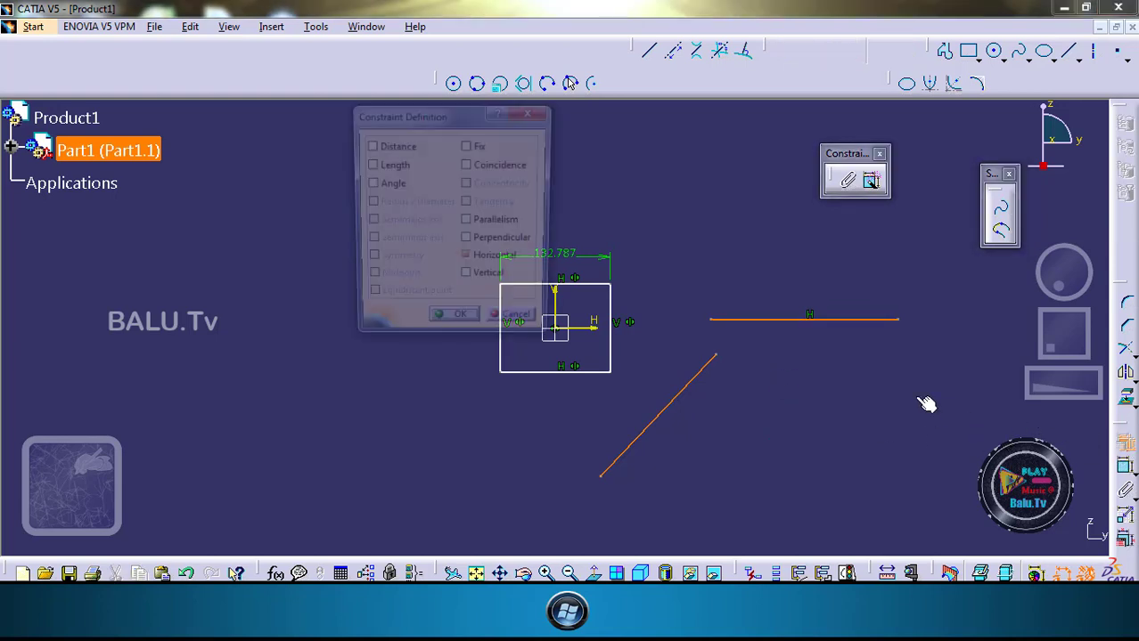
click(479, 222)
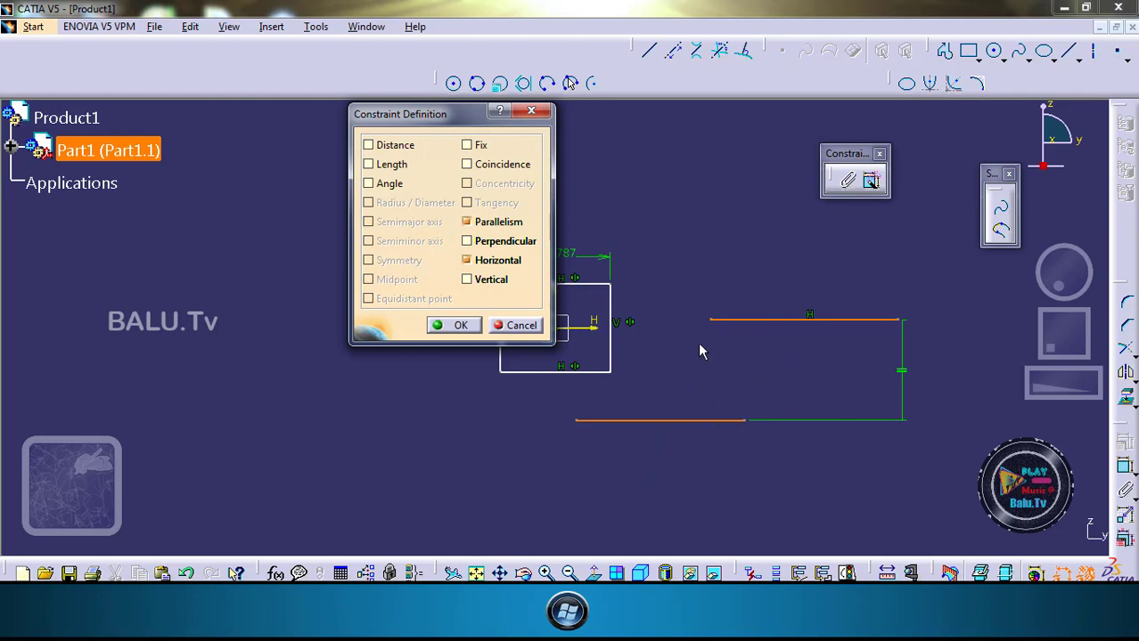
click(460, 326)
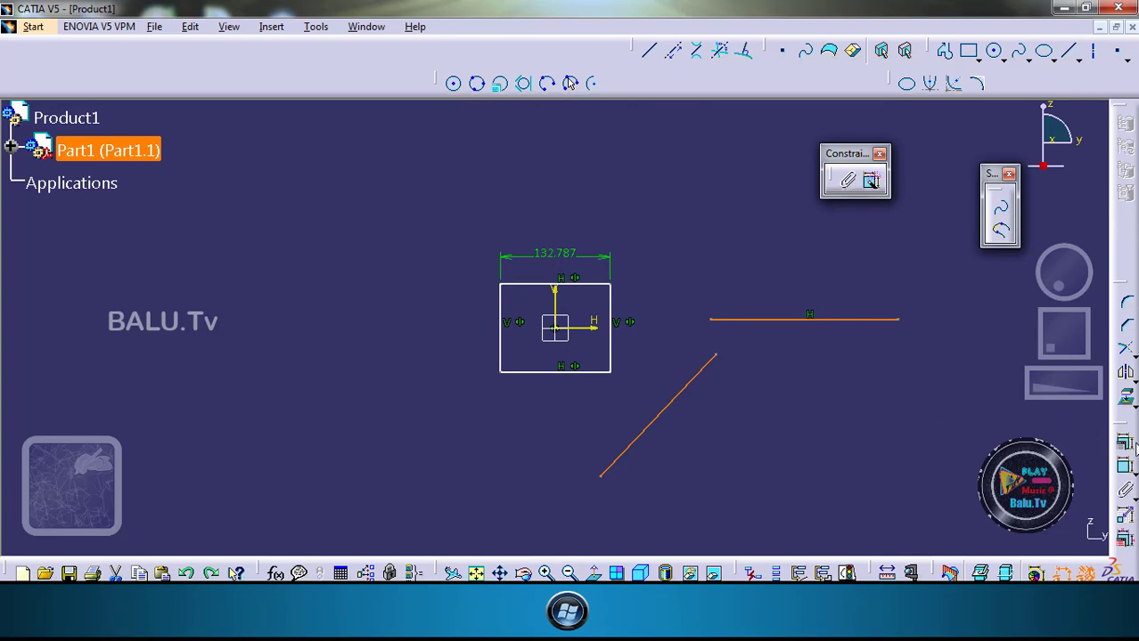
Step: Constrain the slanted line perpendicular to the horizontal line, keeping the current Windows color scheme and suppressing its message
click(1126, 444)
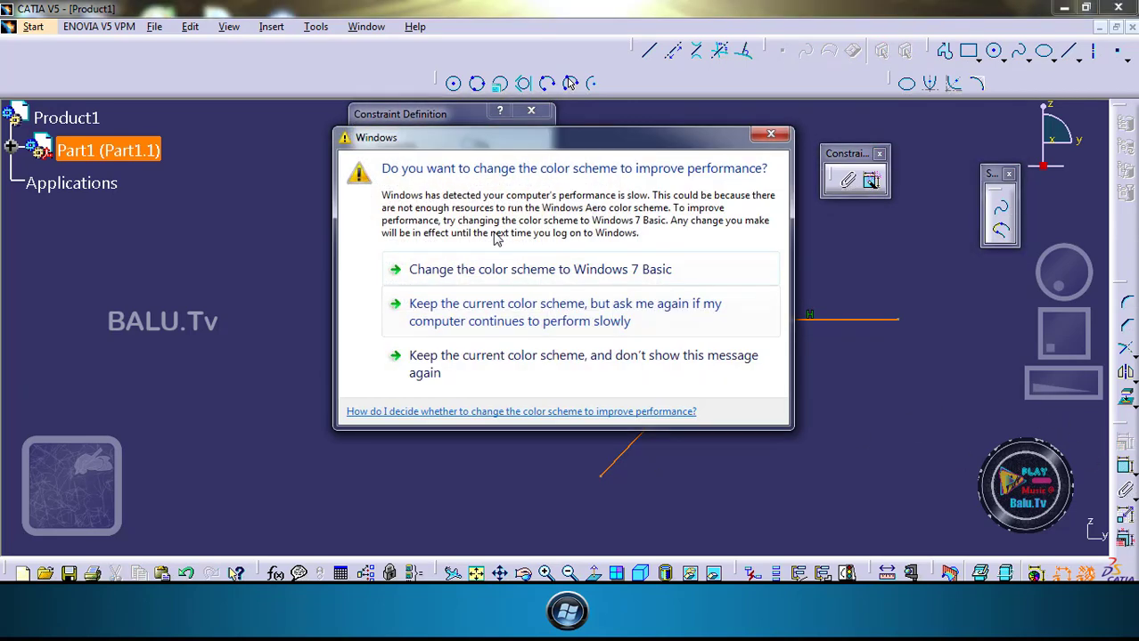
click(502, 378)
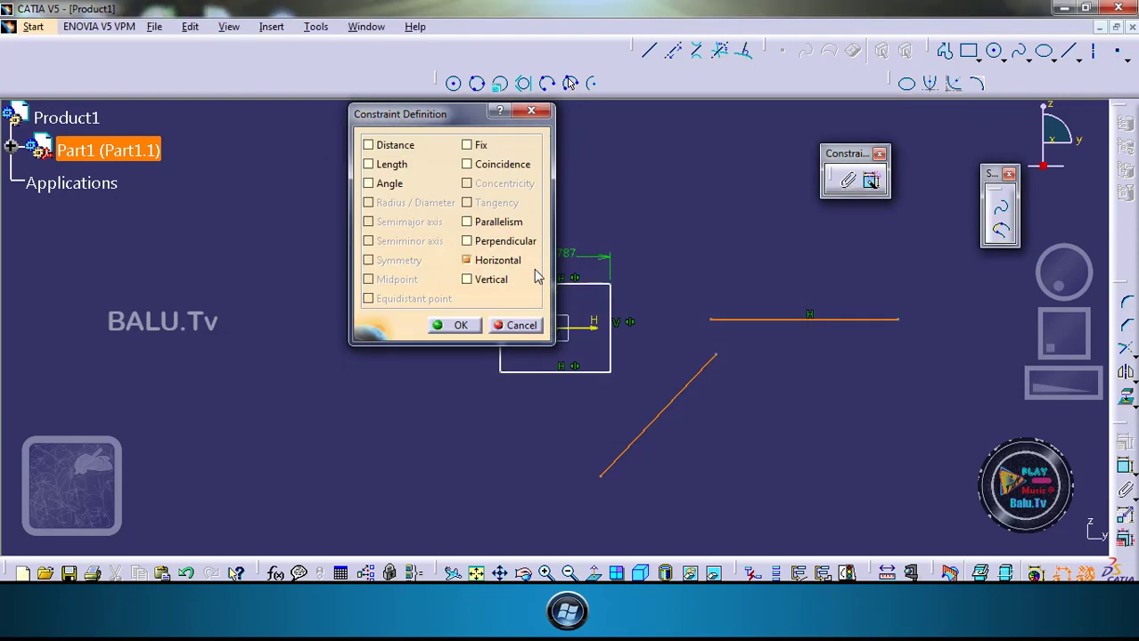
click(485, 244)
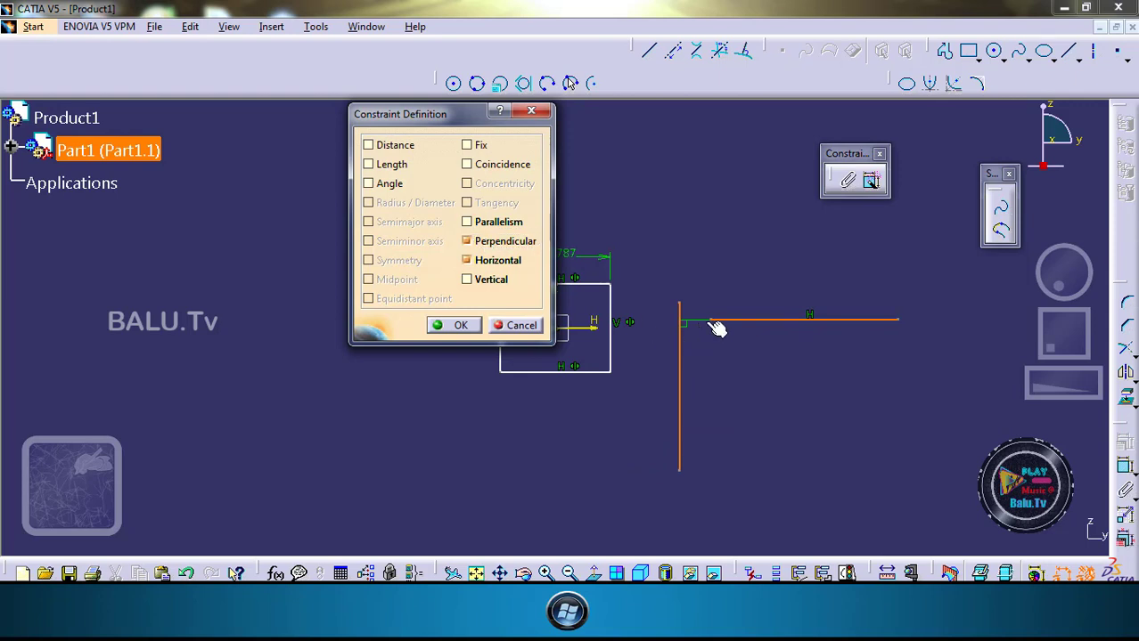
click(460, 326)
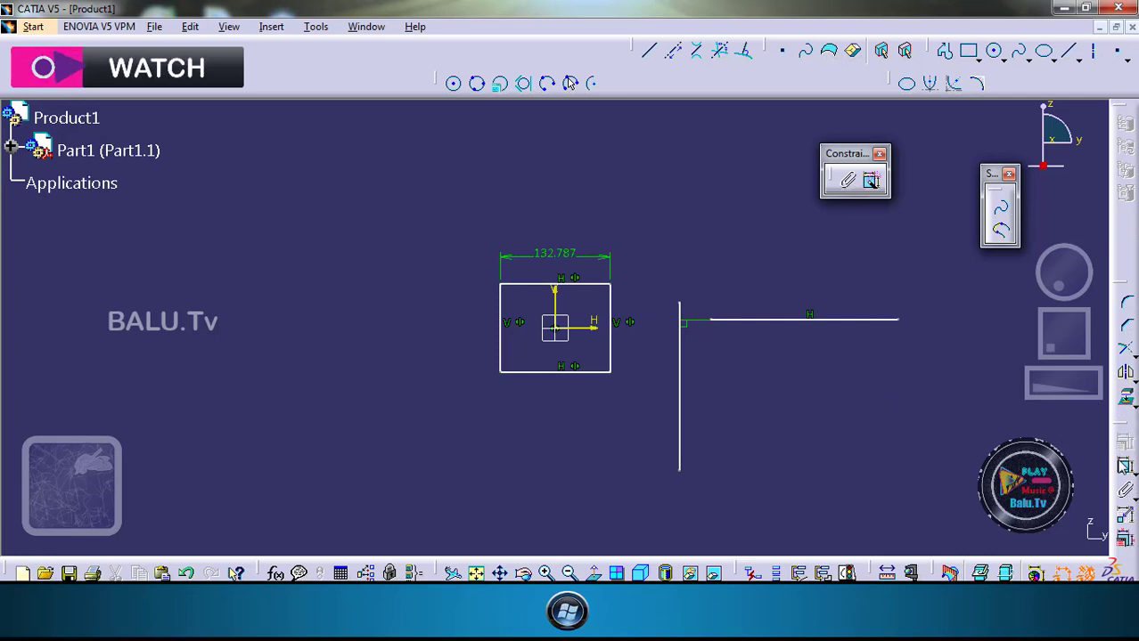
Step: Shift the perpendicular line beneath the middle of the horizontal line, and undo both the move and the perpendicular constraint
mouse_move(688, 361)
mouse_down()
mouse_move(678, 351)
mouse_move(700, 458)
mouse_move(765, 435)
mouse_move(740, 418)
mouse_move(818, 418)
mouse_move(803, 416)
mouse_up()
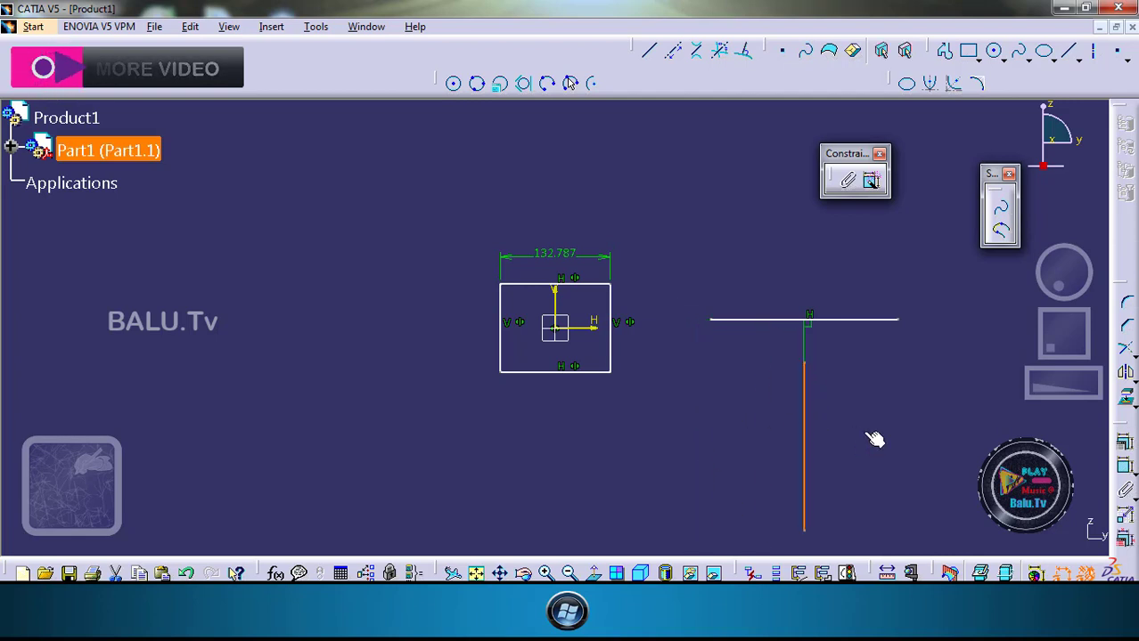
key(ctrl+z)
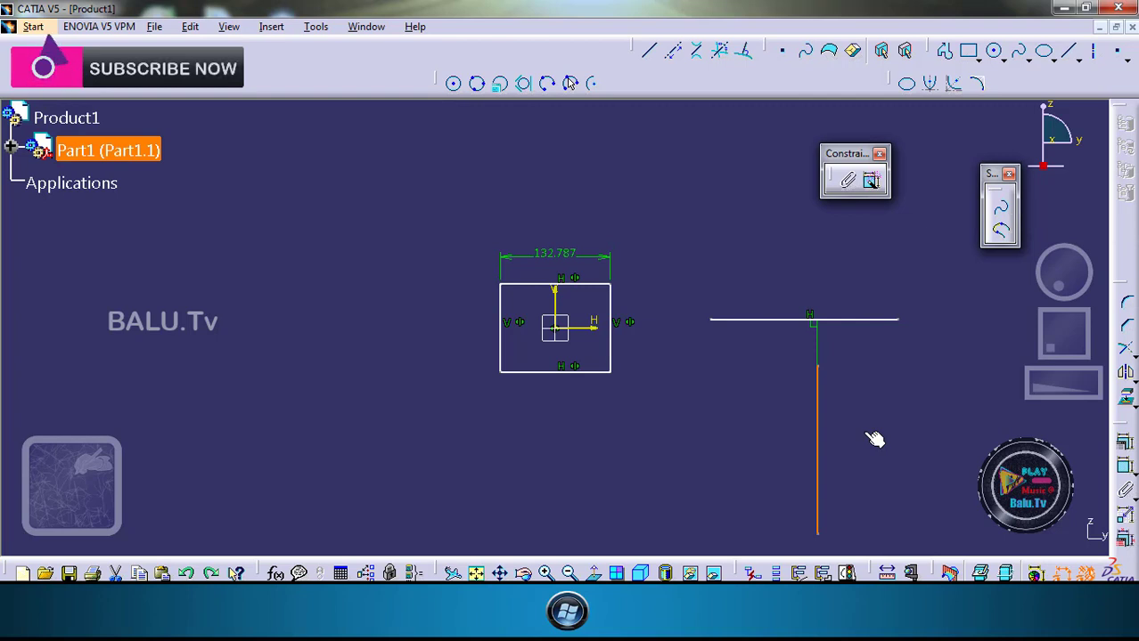
key(ctrl+z)
key(ctrl+z)
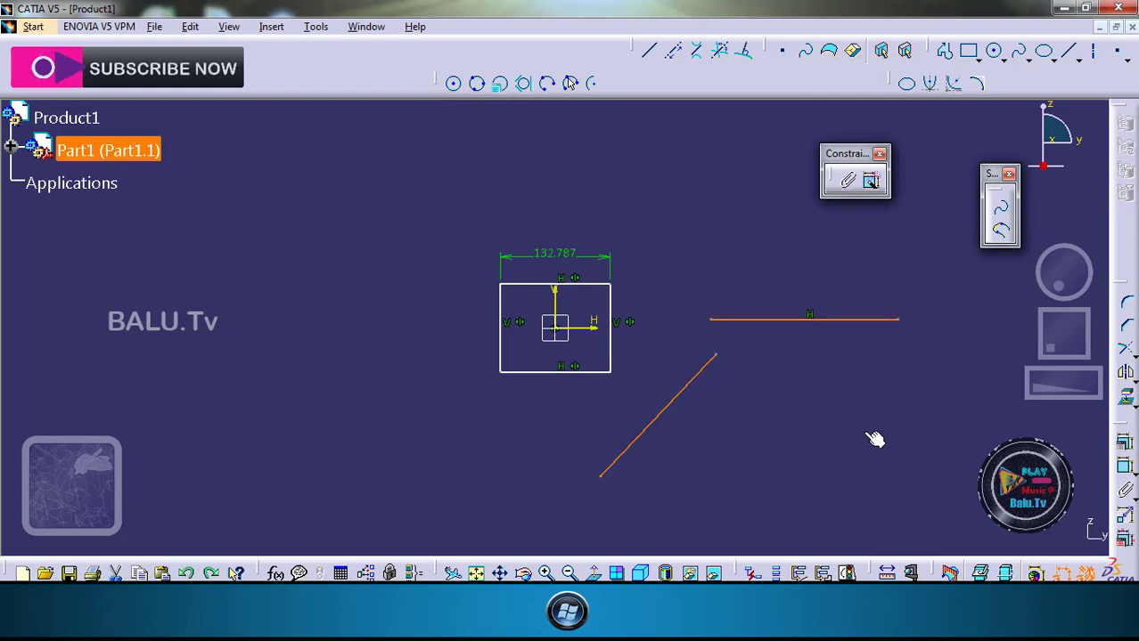
click(864, 439)
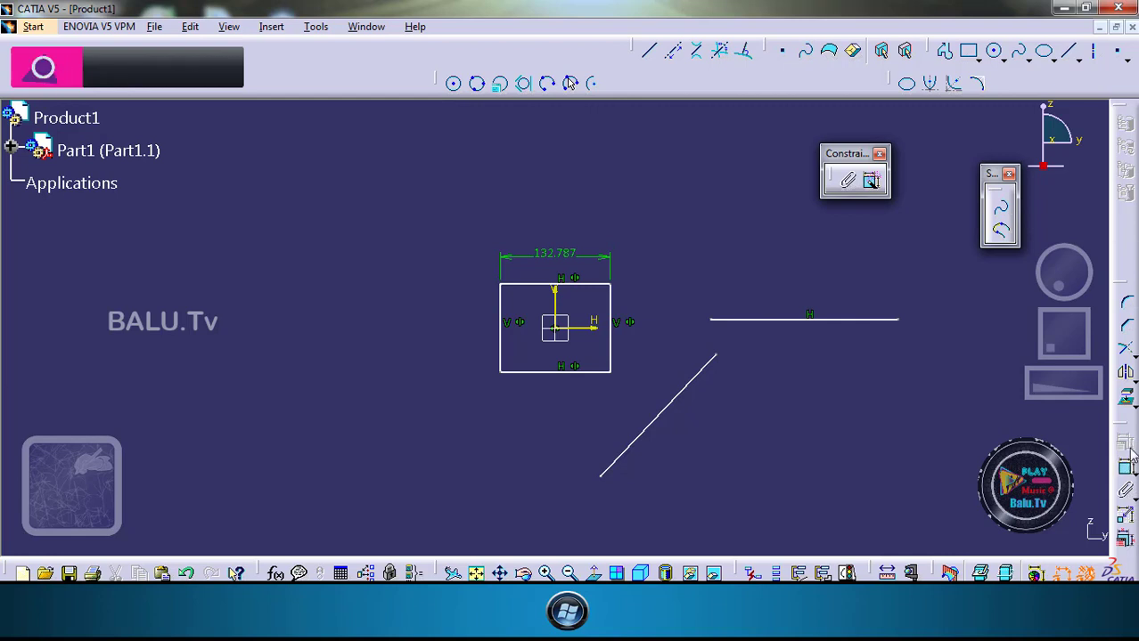
Step: Constrain the slanted line's upper endpoint to the midpoint of the horizontal line
click(716, 357)
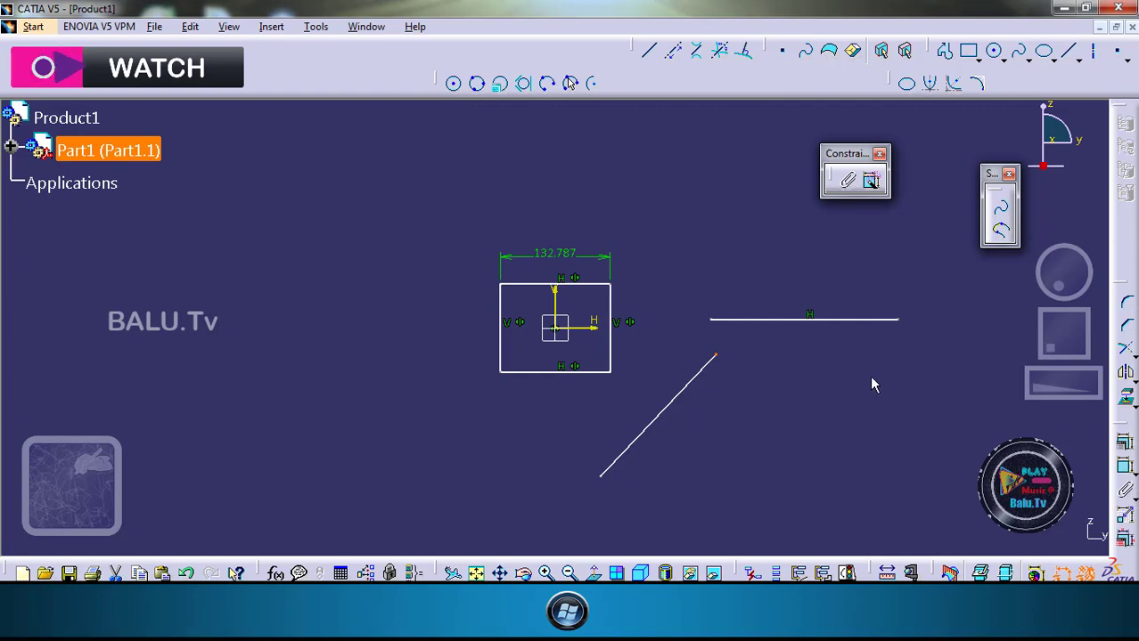
ctrl+click(847, 319)
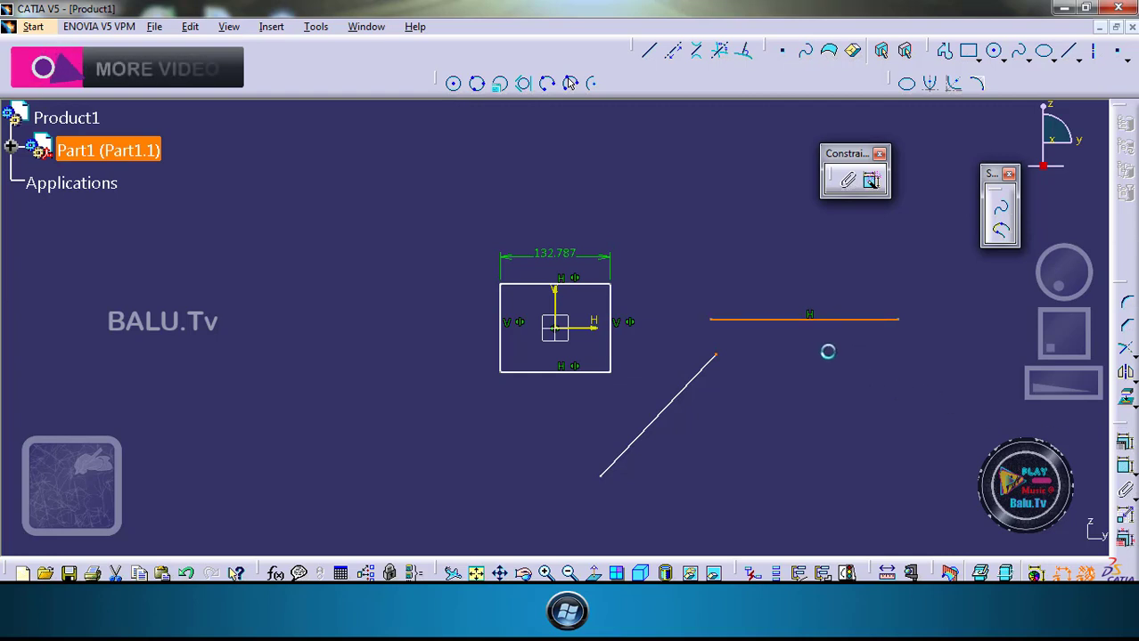
click(1125, 448)
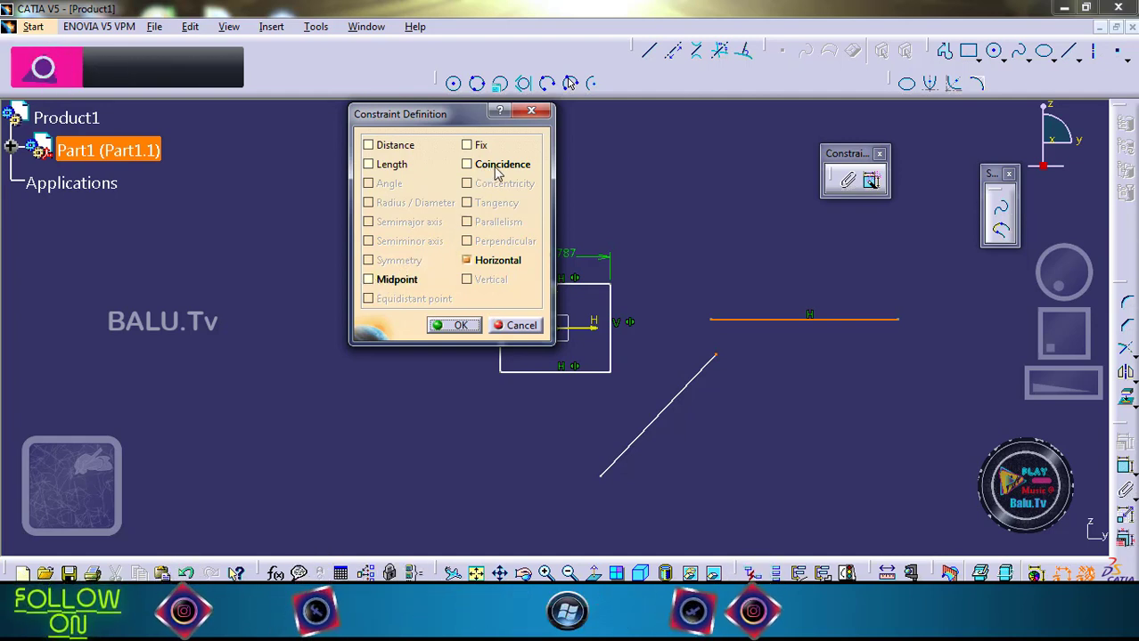
click(370, 281)
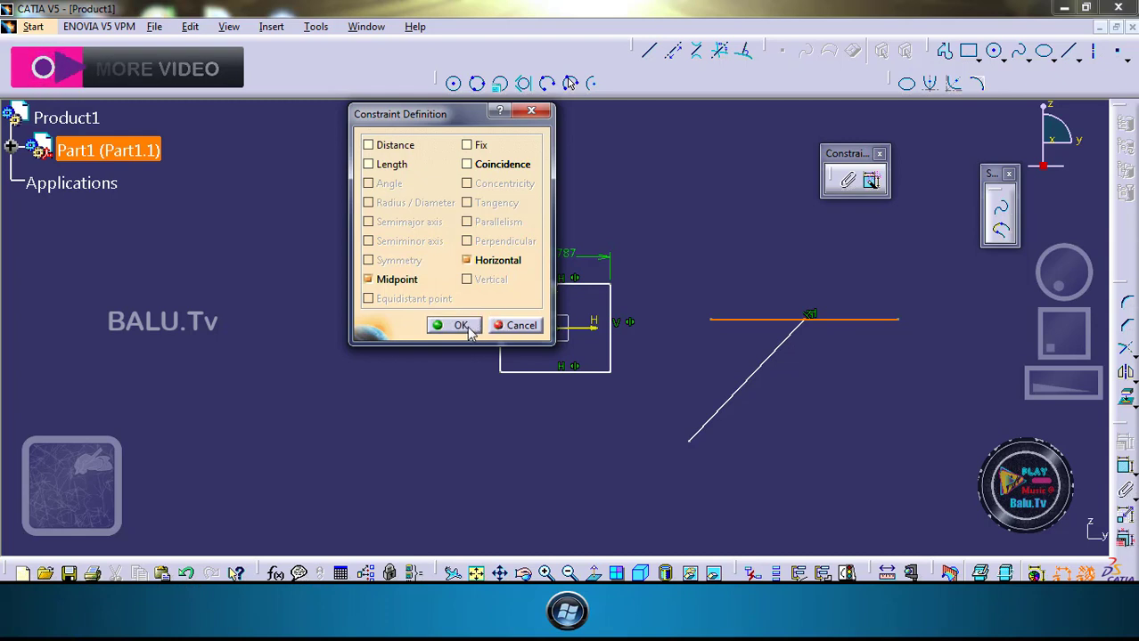
click(466, 327)
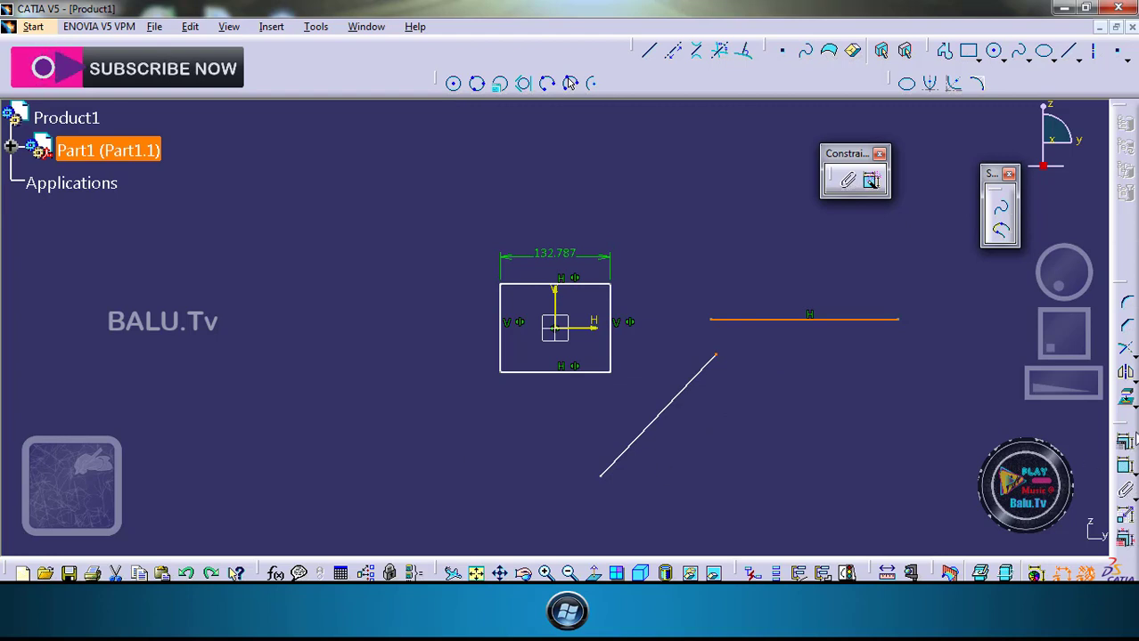
Step: Make the slanted line's upper endpoint coincident with the separate horizontal line, keeping that line's Horizontal constraint
click(870, 181)
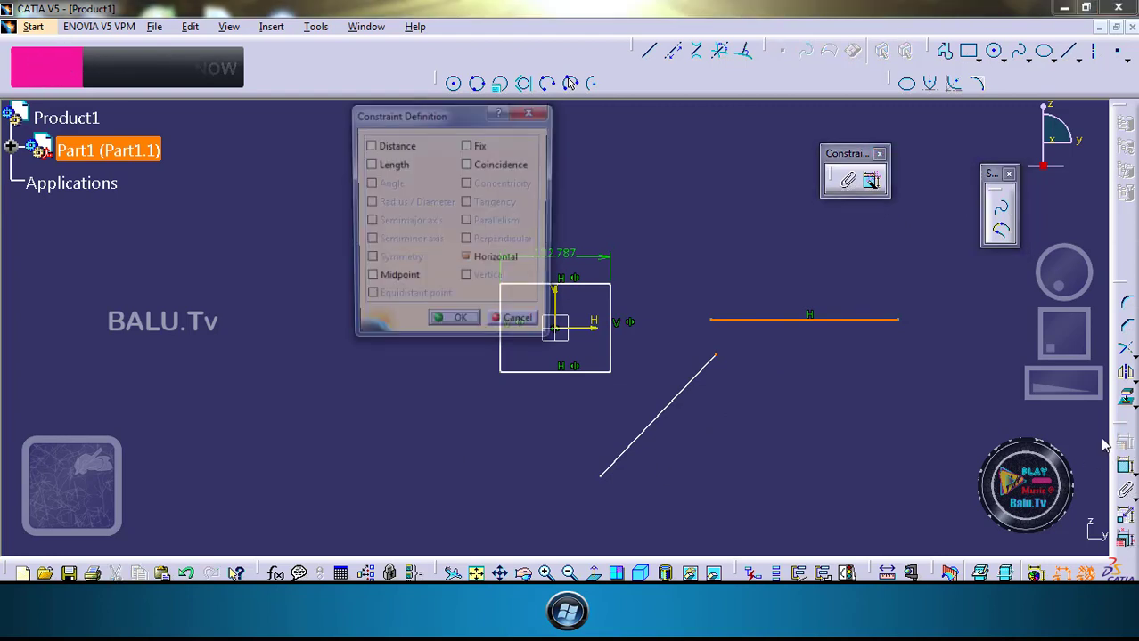
click(466, 165)
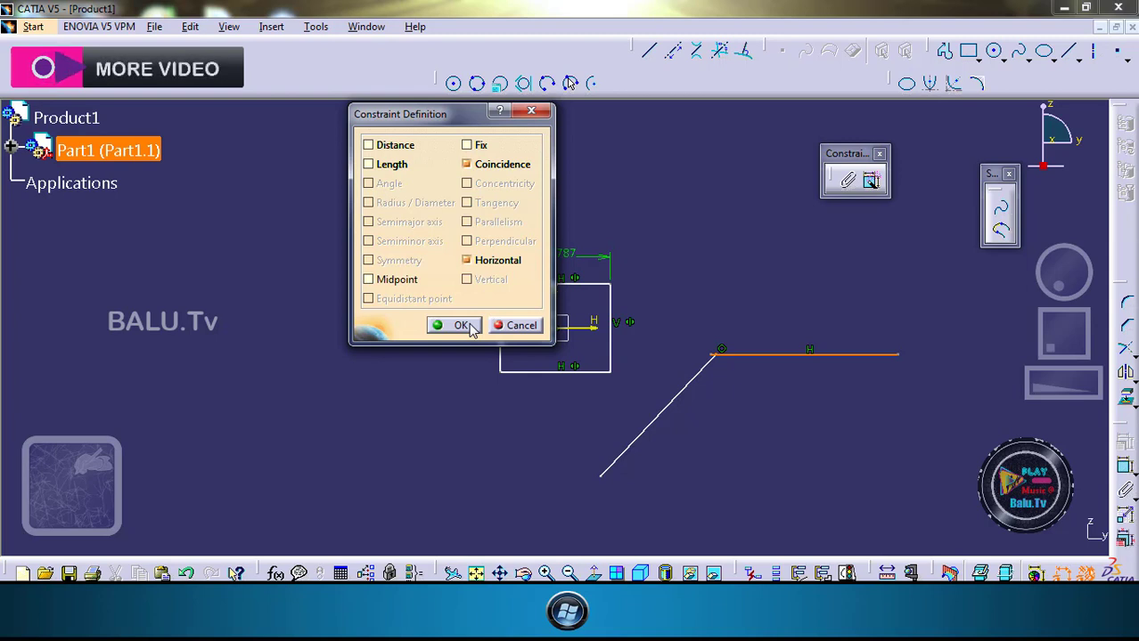
click(469, 263)
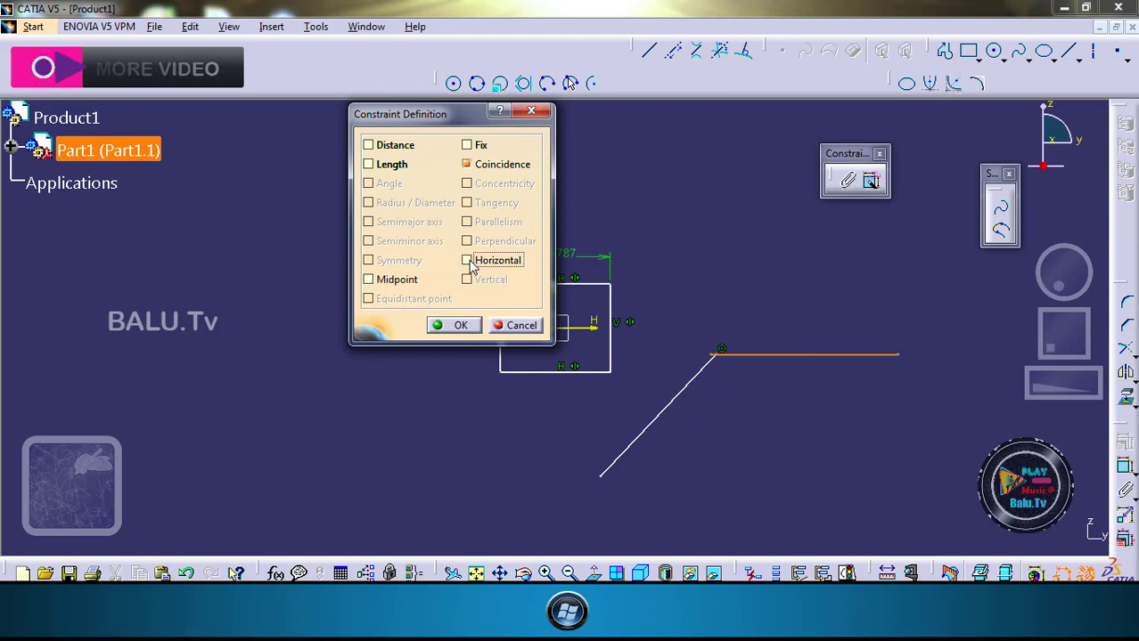
click(468, 261)
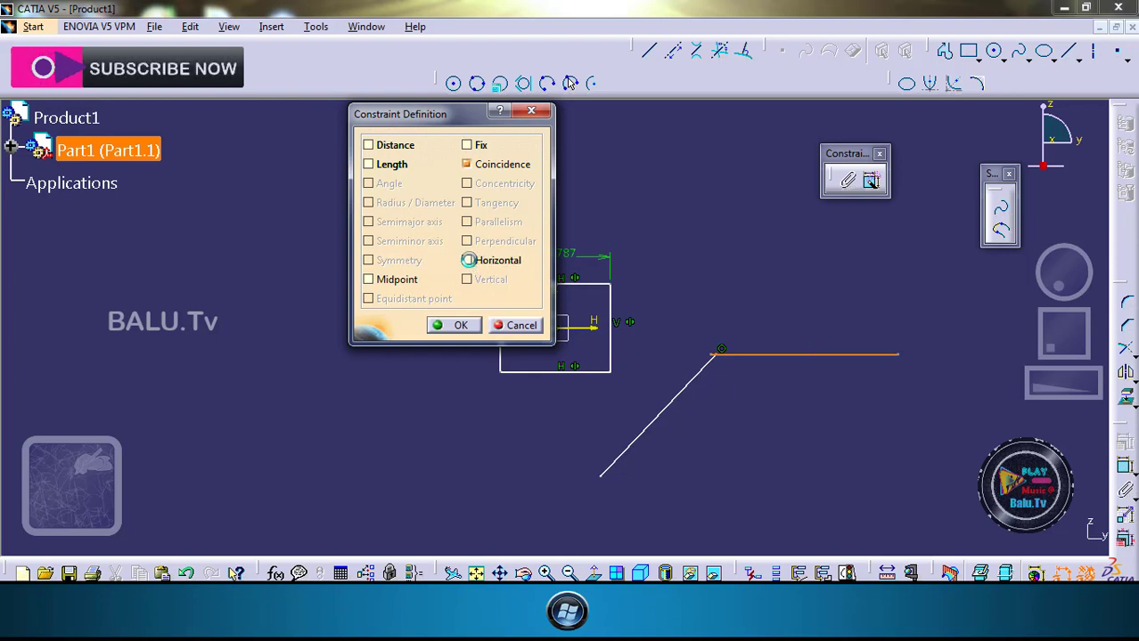
click(468, 260)
Step: Add a length constraint to the separate horizontal line, leaving the Distance constraint off
click(370, 166)
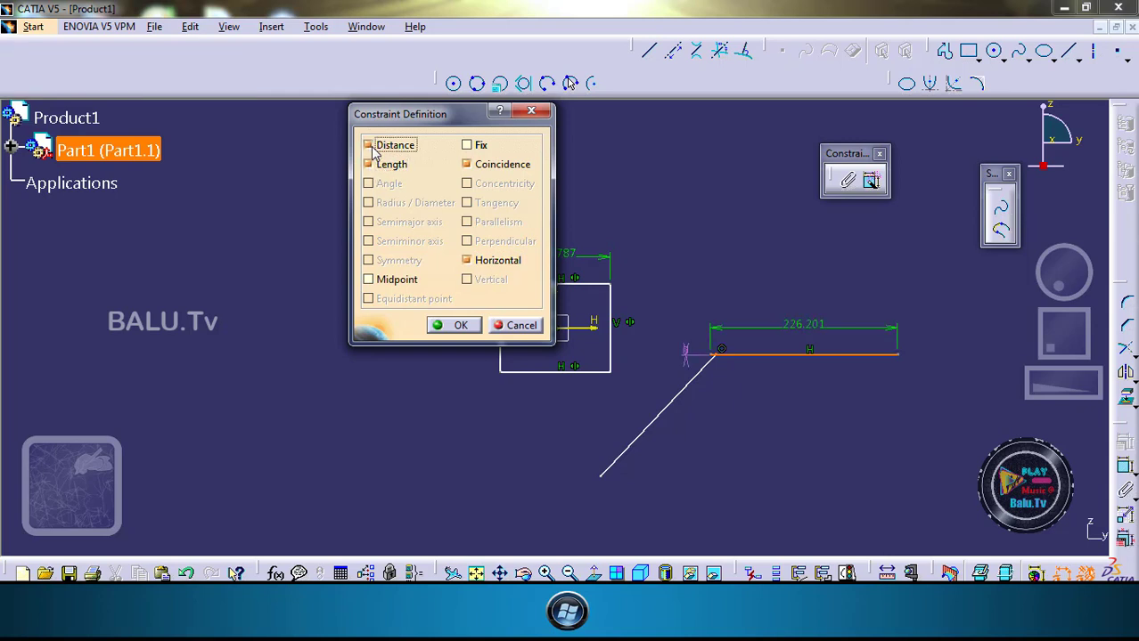
click(369, 145)
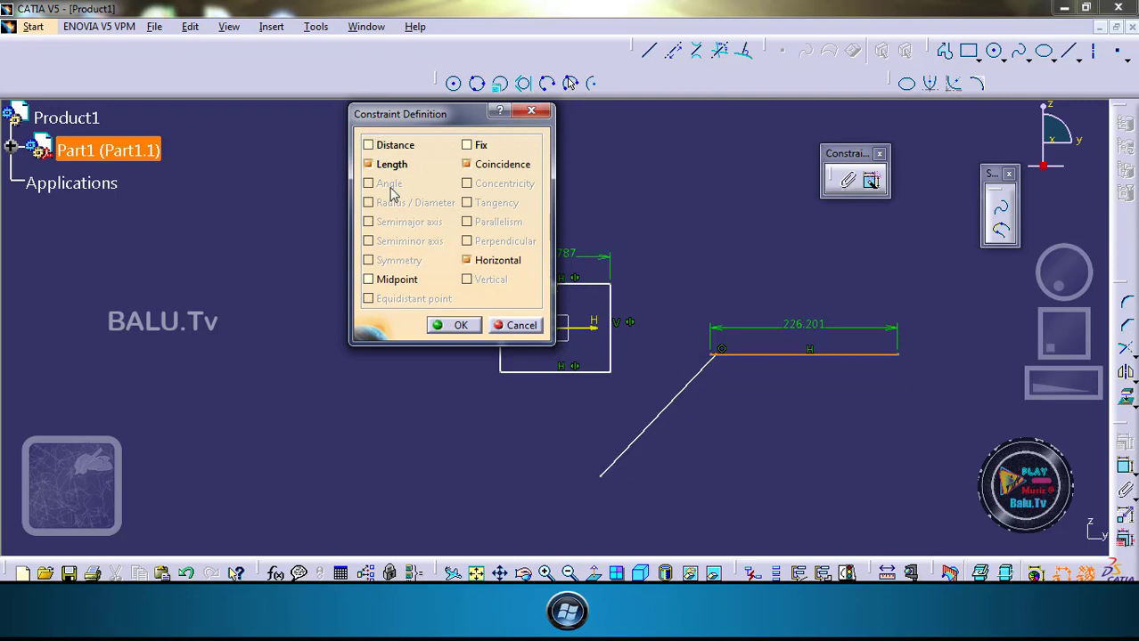
click(460, 326)
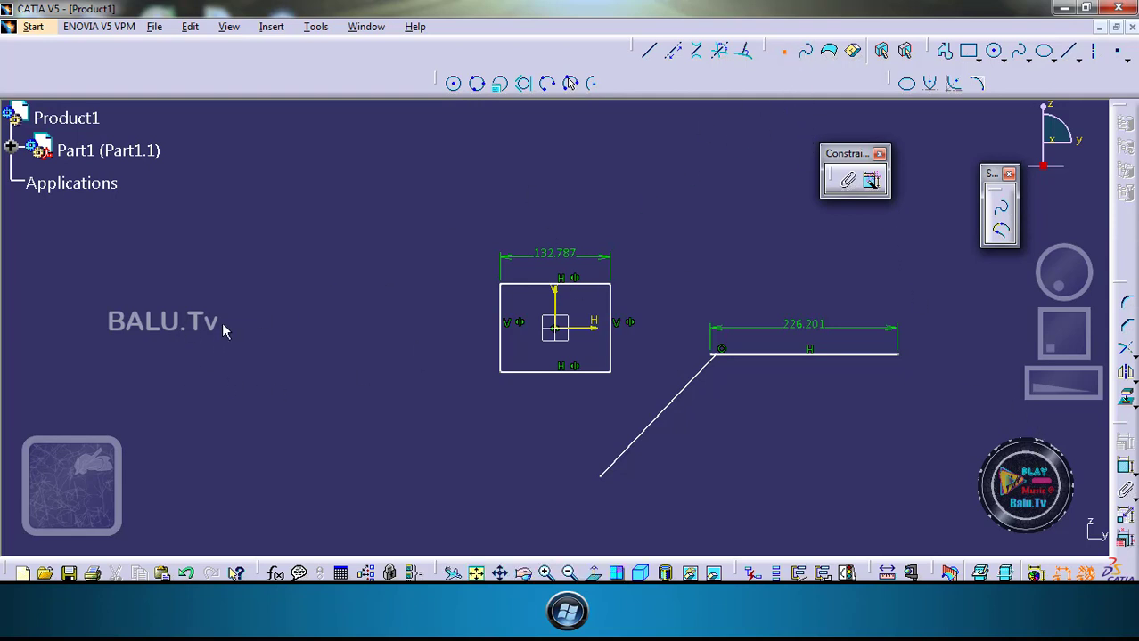
Step: Place three separate points in a roughly horizontal row to the left of the rectangle
click(1120, 54)
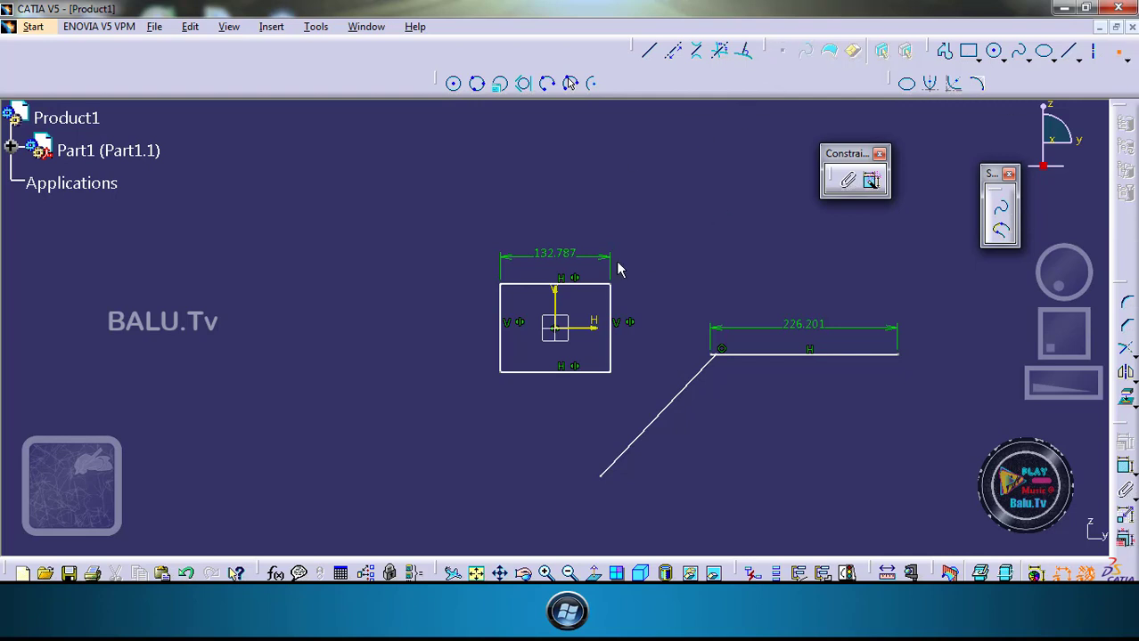
click(96, 349)
click(201, 392)
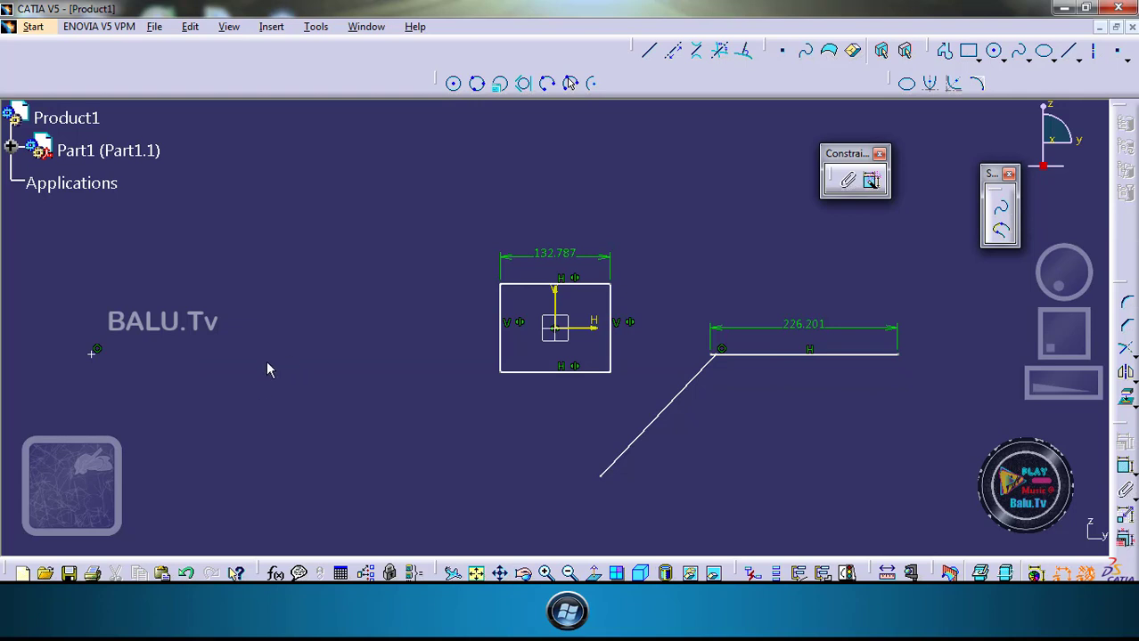
click(1123, 55)
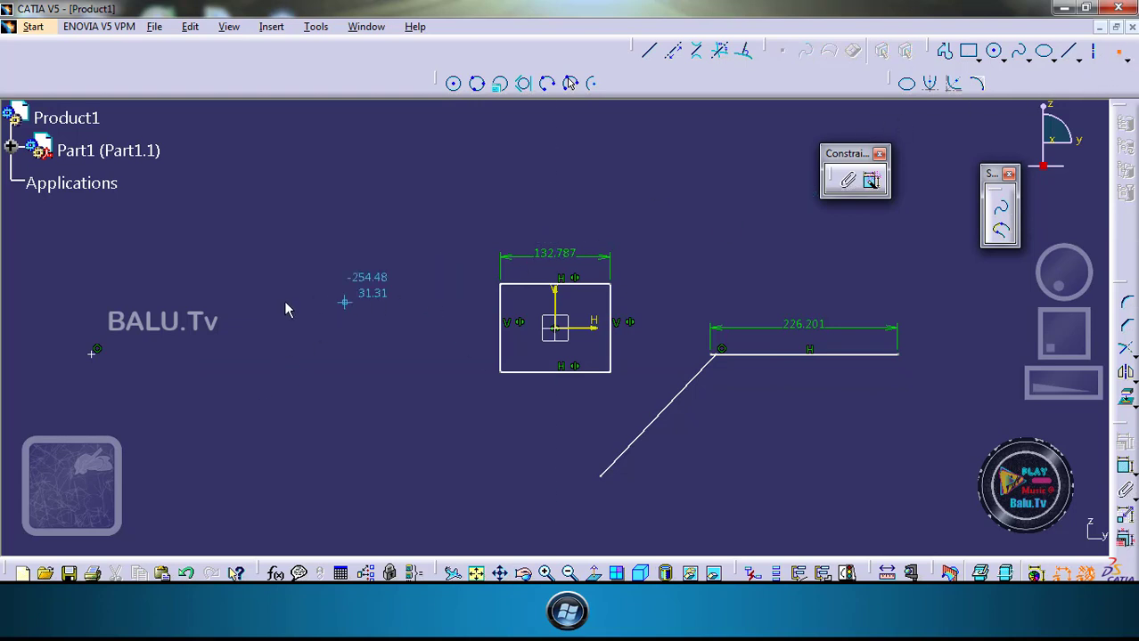
click(176, 363)
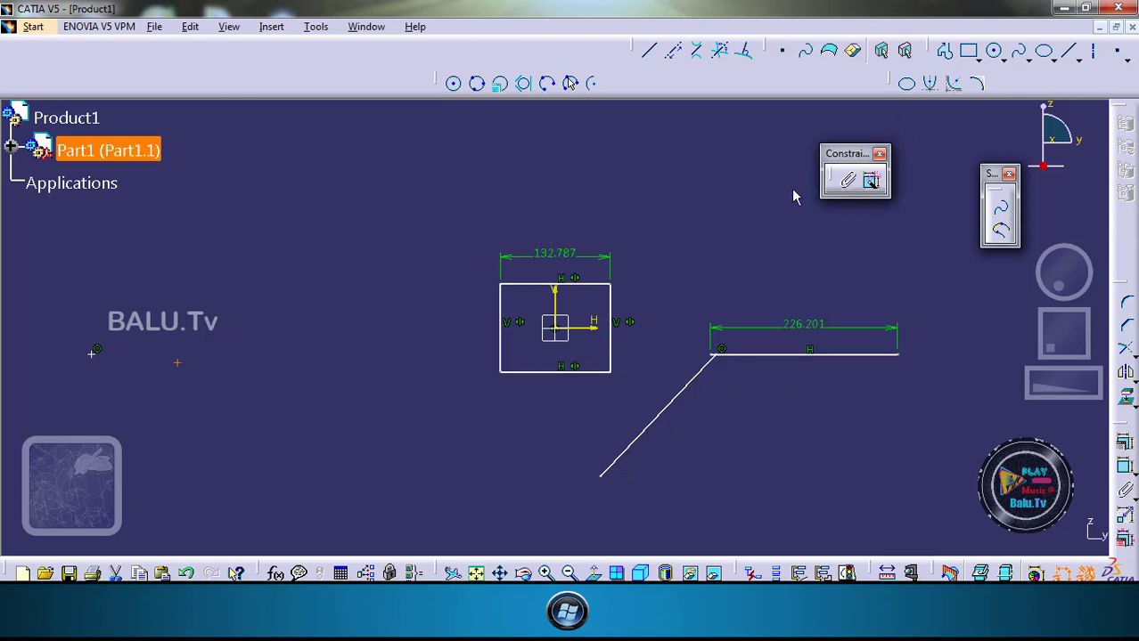
click(1122, 55)
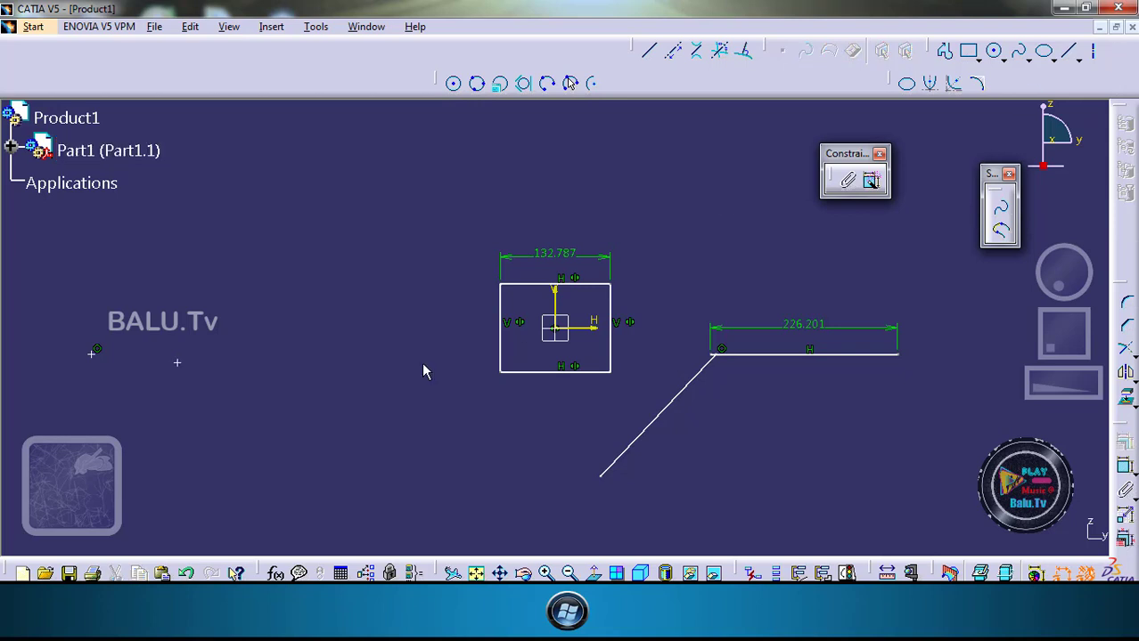
click(308, 362)
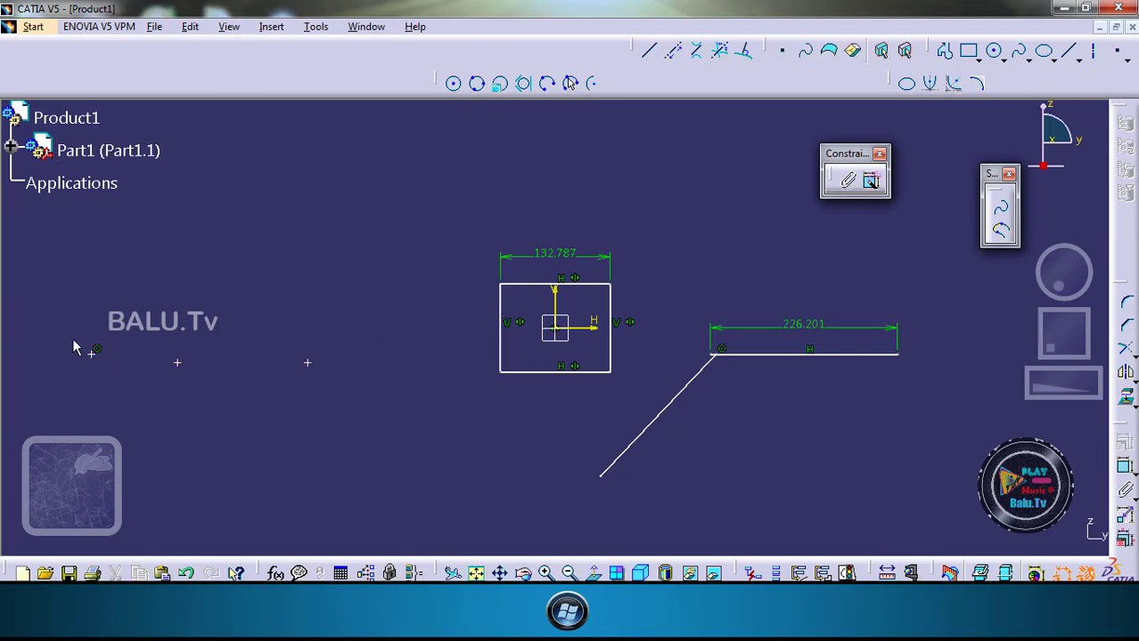
Step: Delete the coincidence constraints on the slanted line's upper endpoint and on the leftmost of the three points
drag(52, 324, 369, 400)
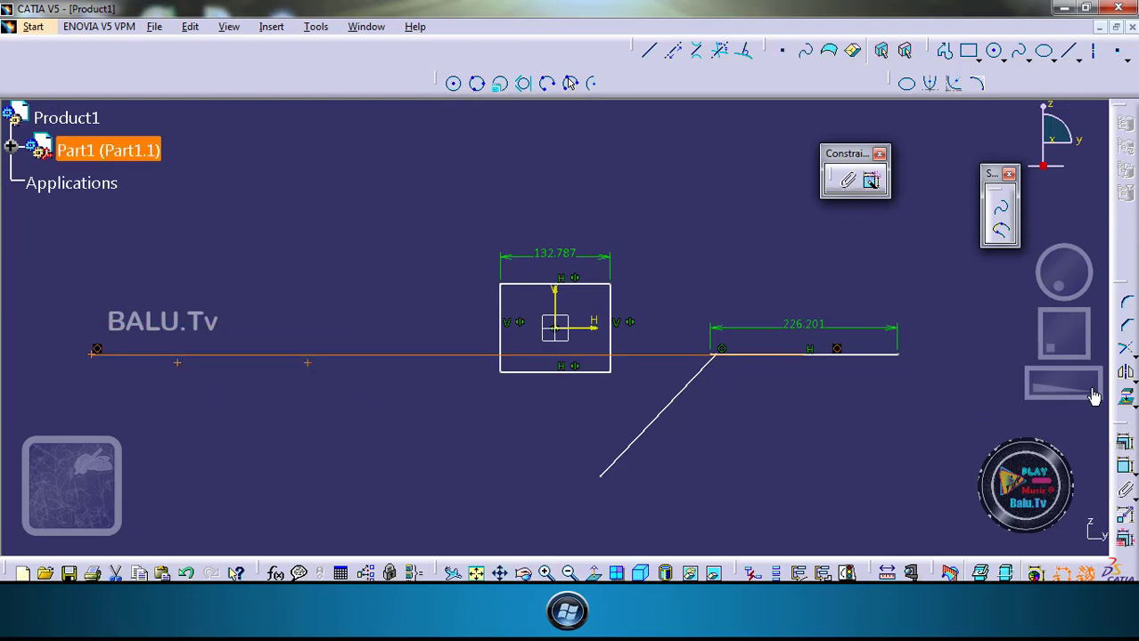
right_click(721, 351)
click(756, 305)
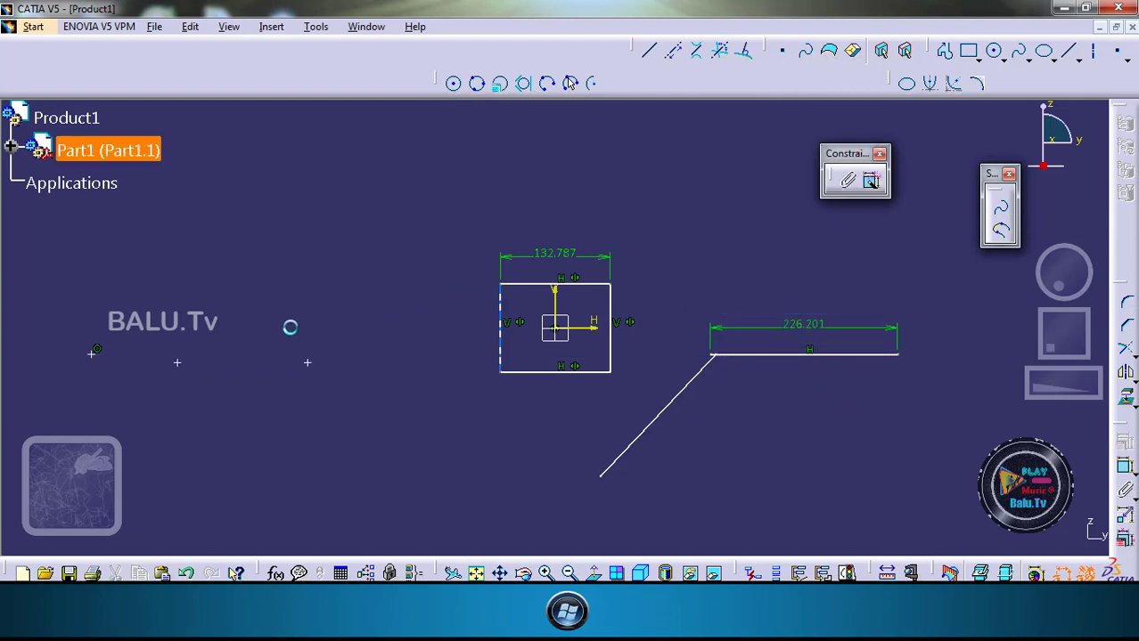
right_click(98, 354)
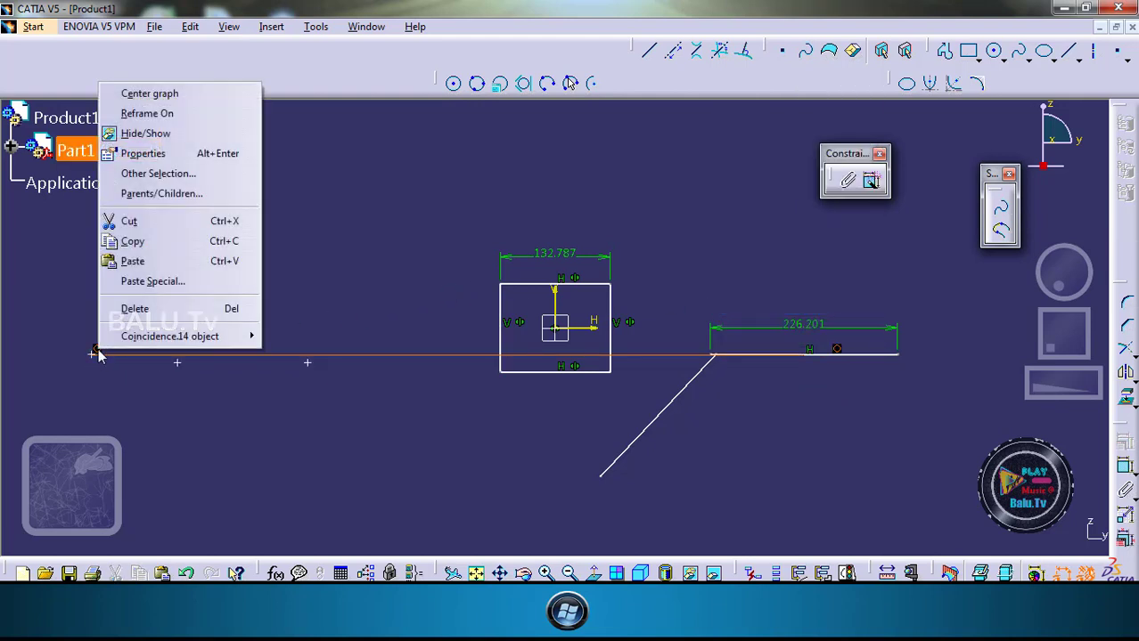
click(150, 309)
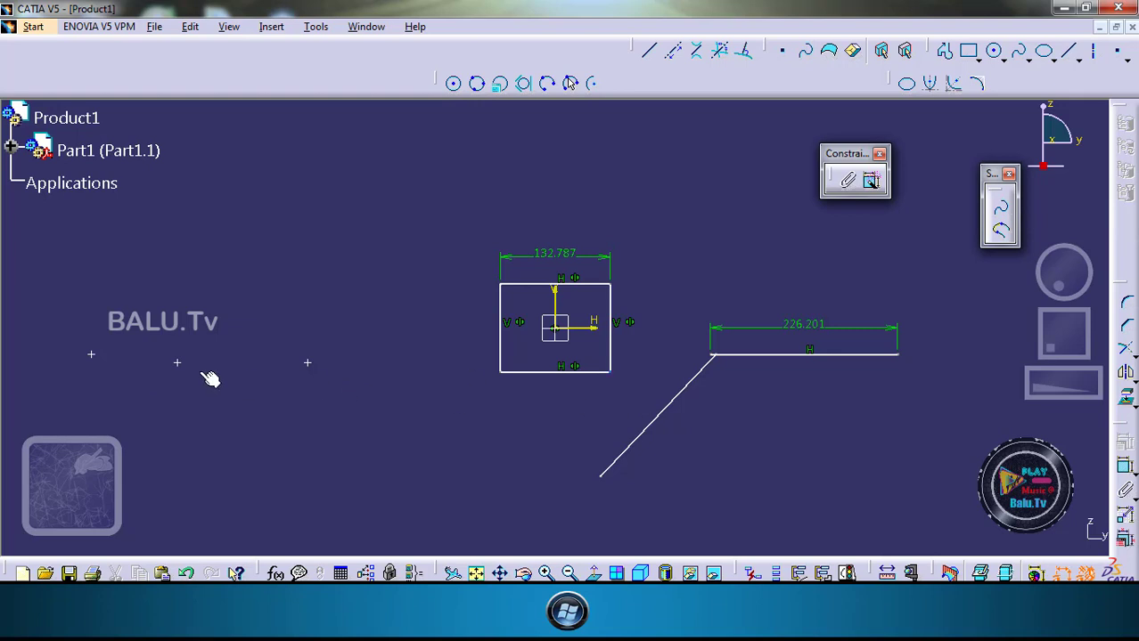
Step: Apply the Equidistant point constraint to the three separate points beside the rectangle
mouse_move(49, 324)
mouse_down()
mouse_move(104, 351)
mouse_move(287, 388)
mouse_up()
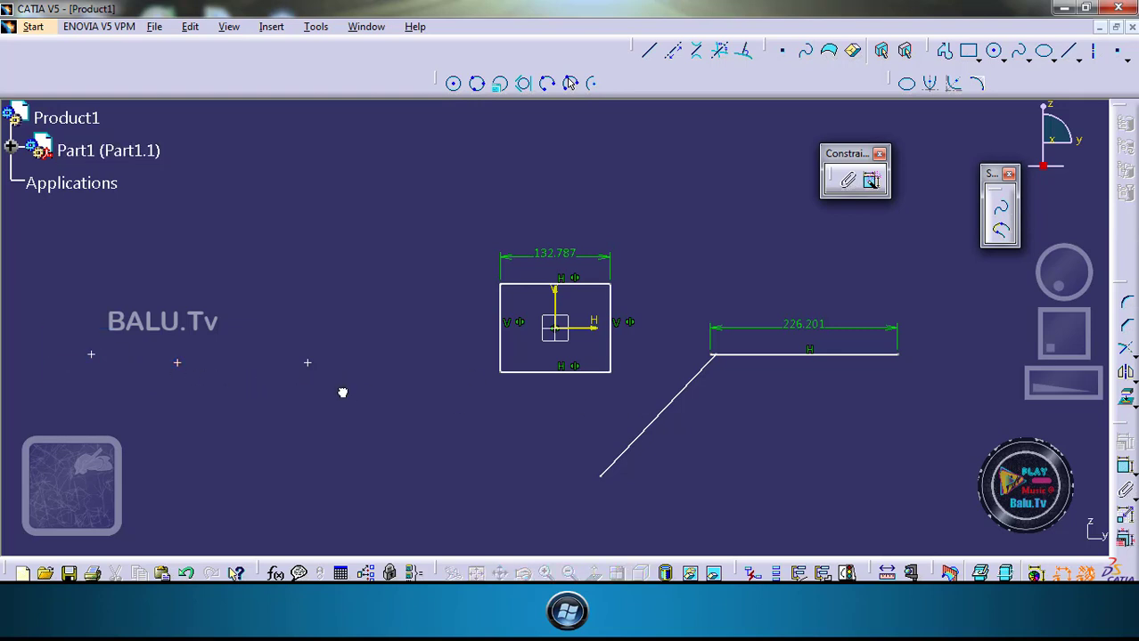
click(86, 318)
drag(365, 411, 366, 409)
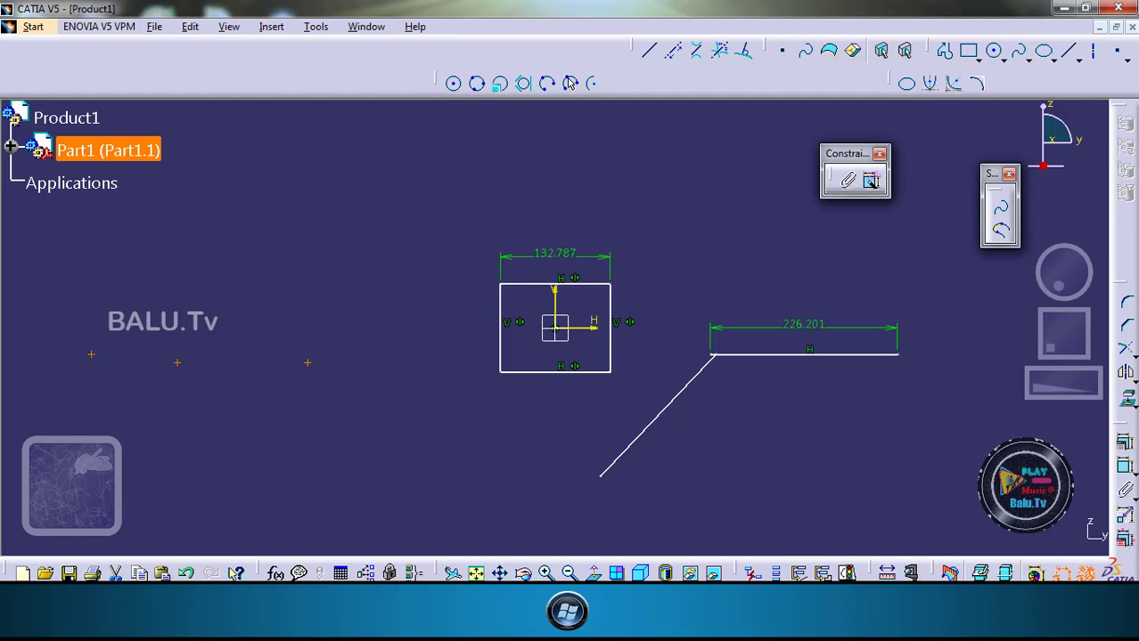
click(1127, 443)
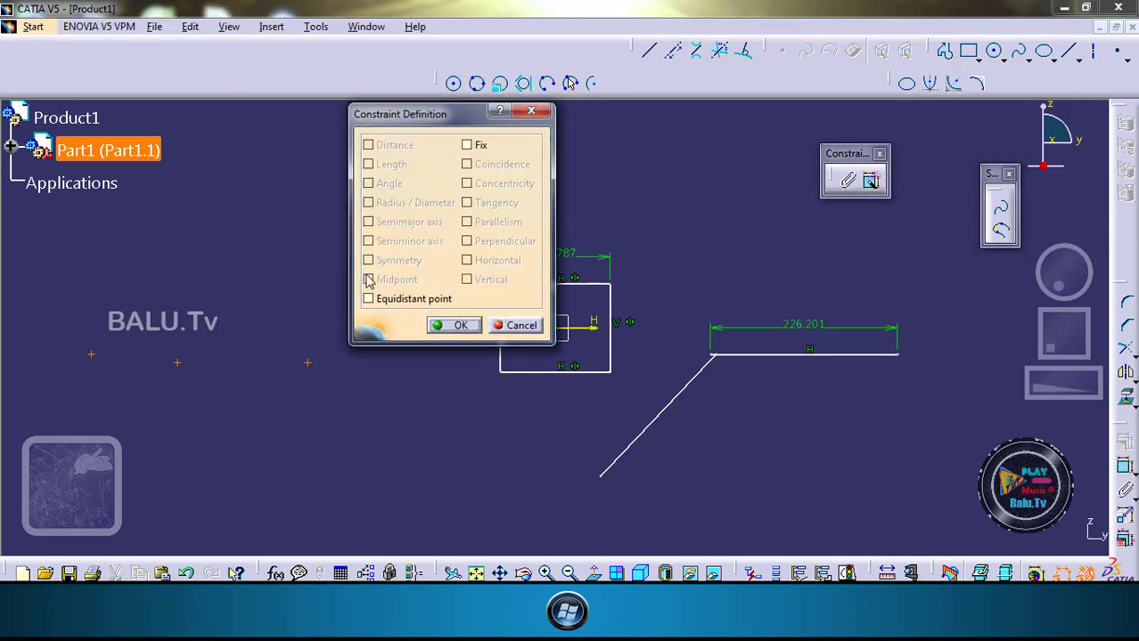
click(369, 301)
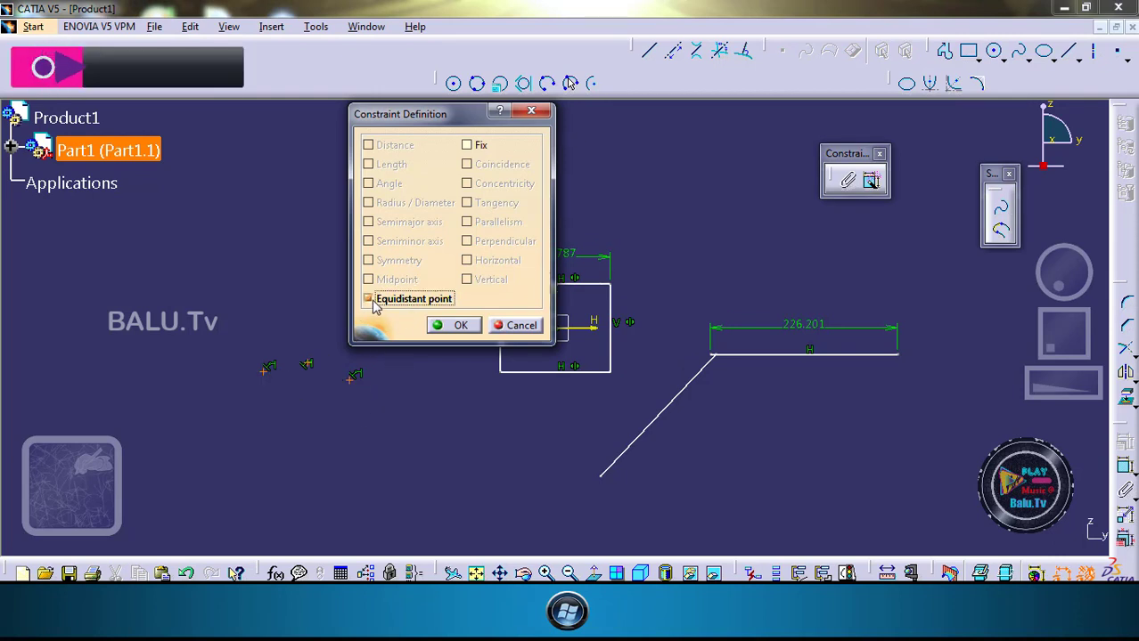
click(454, 326)
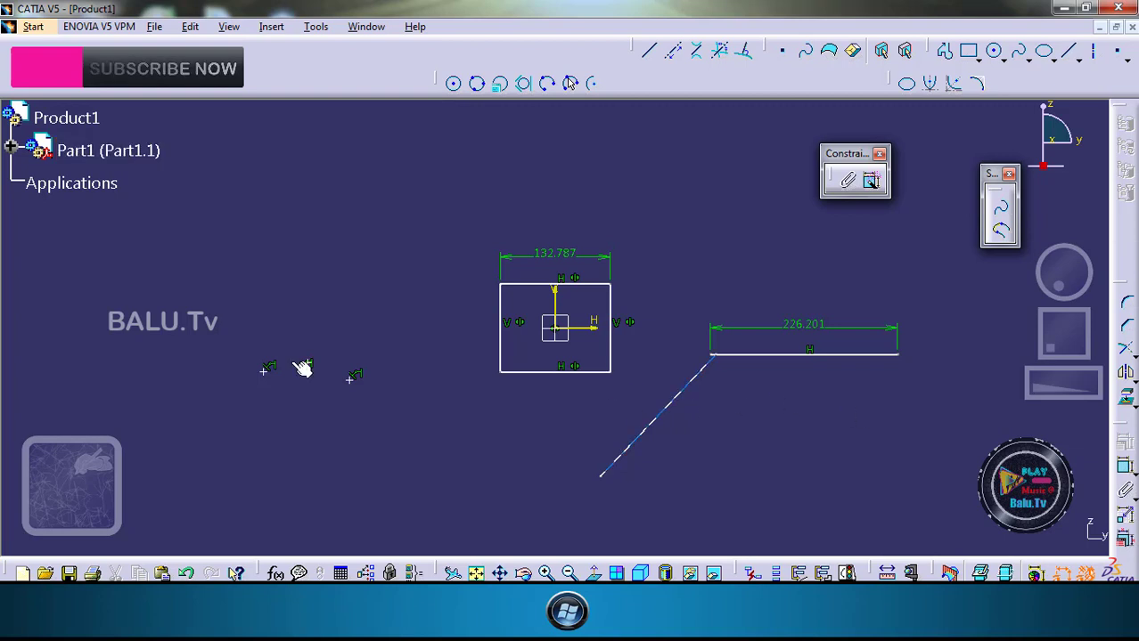
Step: Review the constraint options for the three equidistant points without changing them, and delete the points
drag(204, 344, 413, 419)
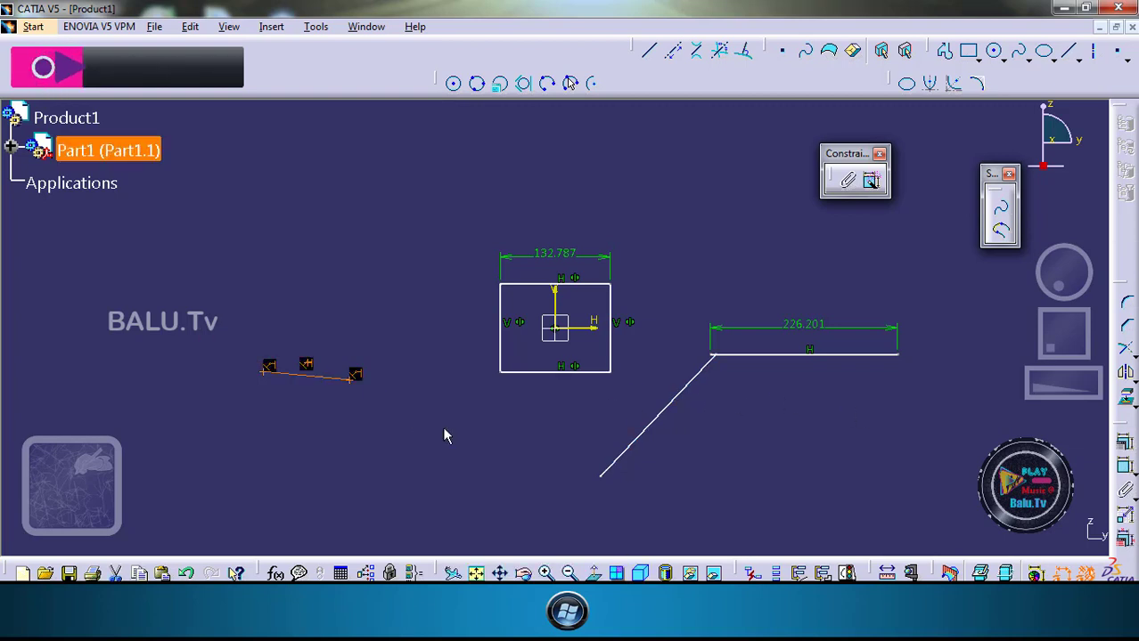
click(1124, 446)
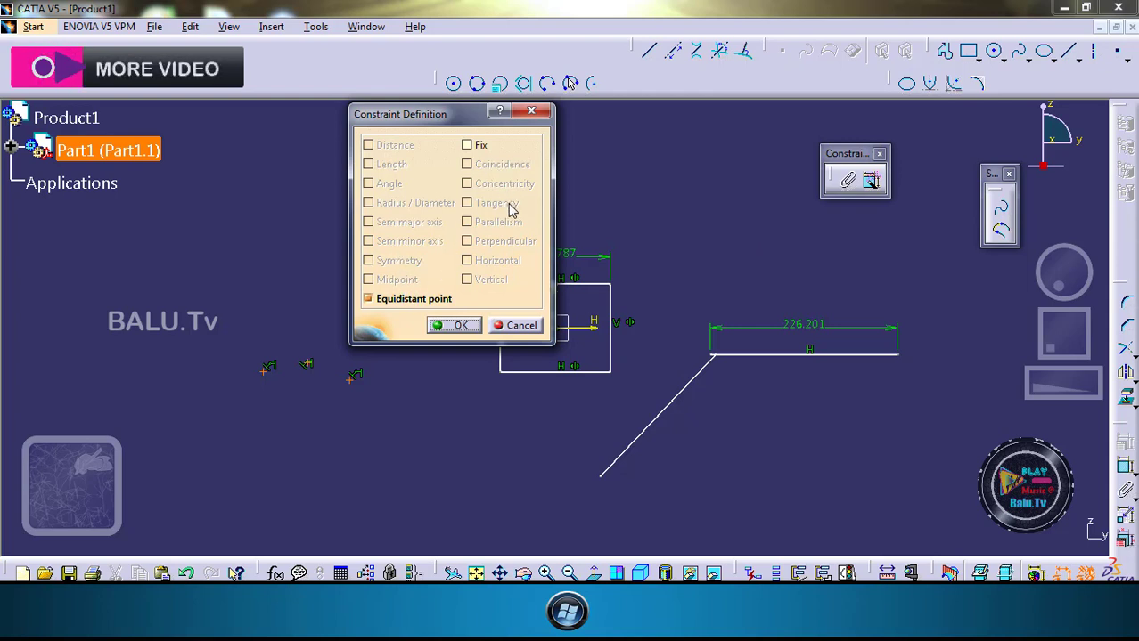
click(519, 326)
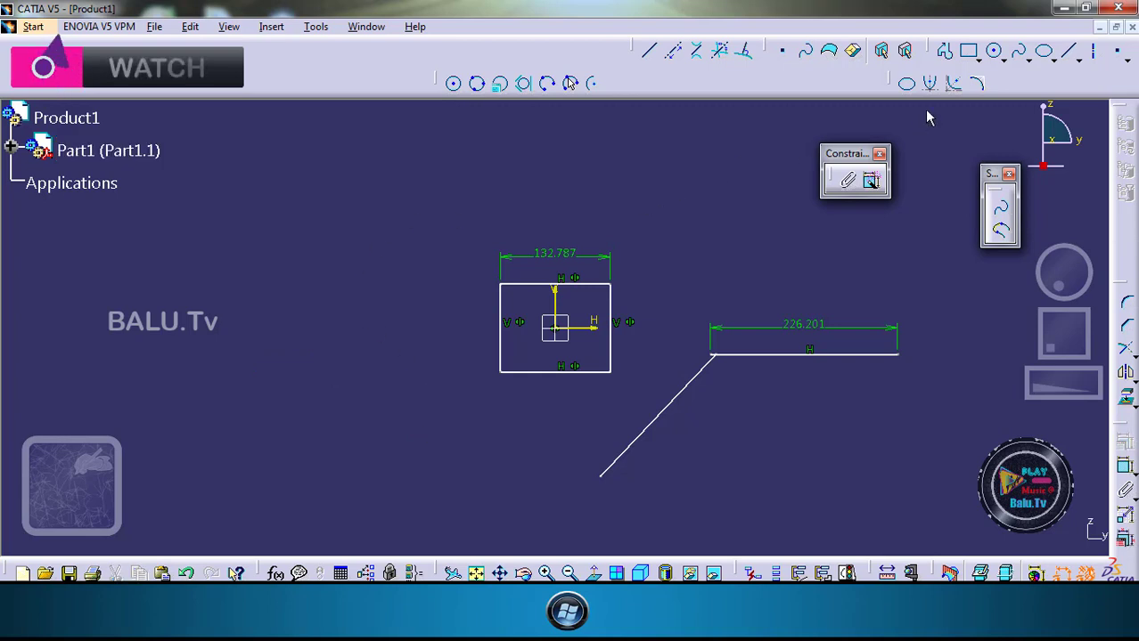
Step: Sketch a circle about 204 mm in diameter in the empty area to the left of the rectangle
click(993, 51)
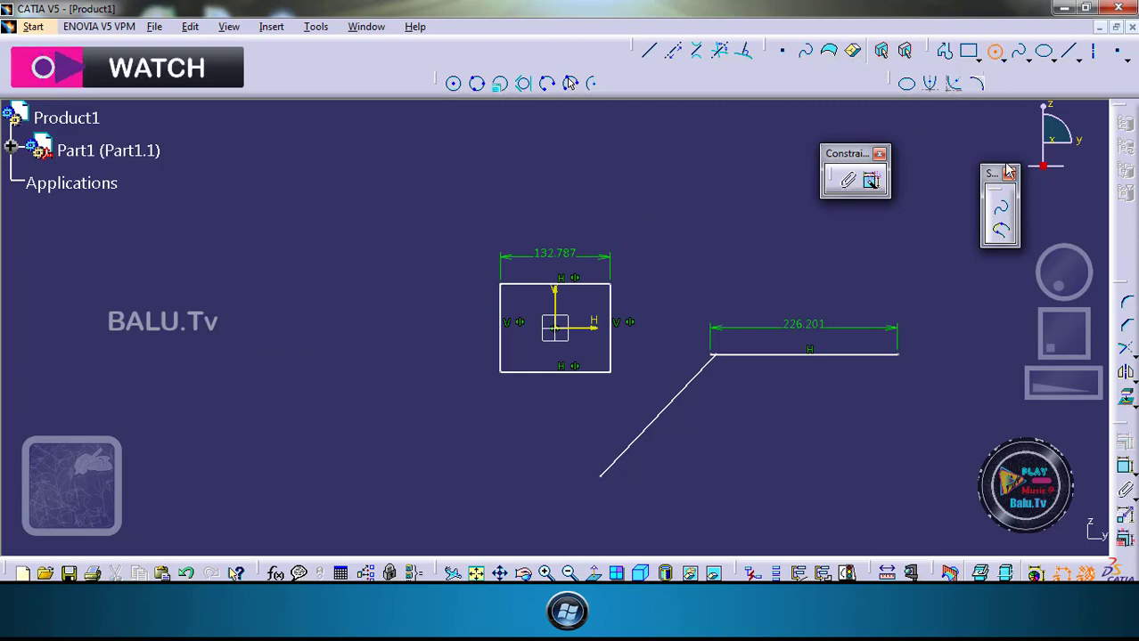
click(230, 316)
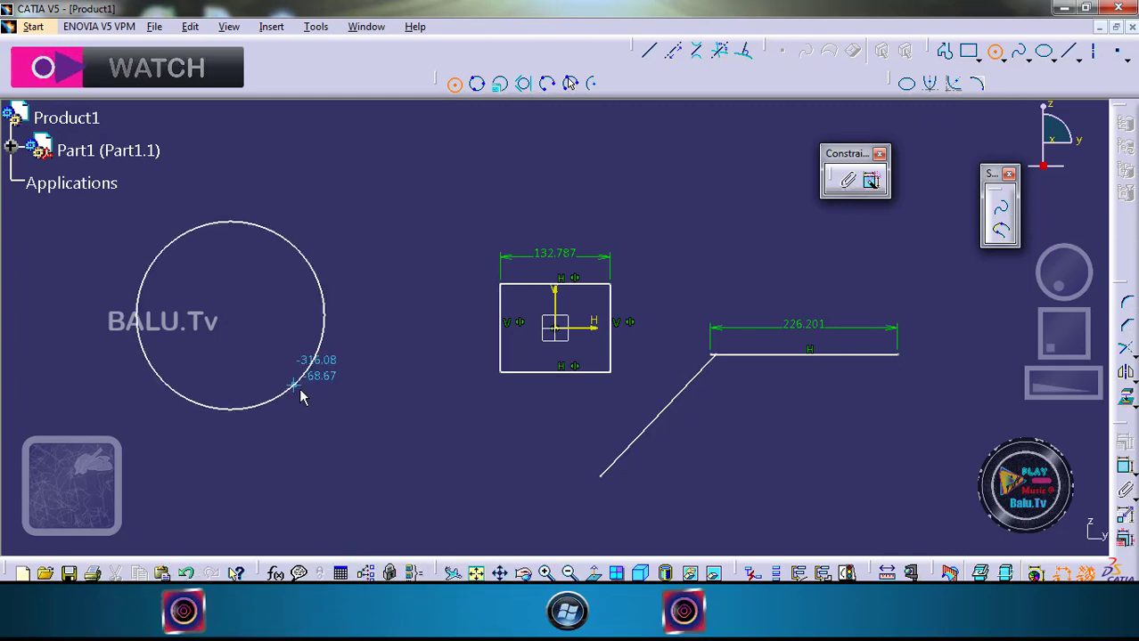
click(296, 378)
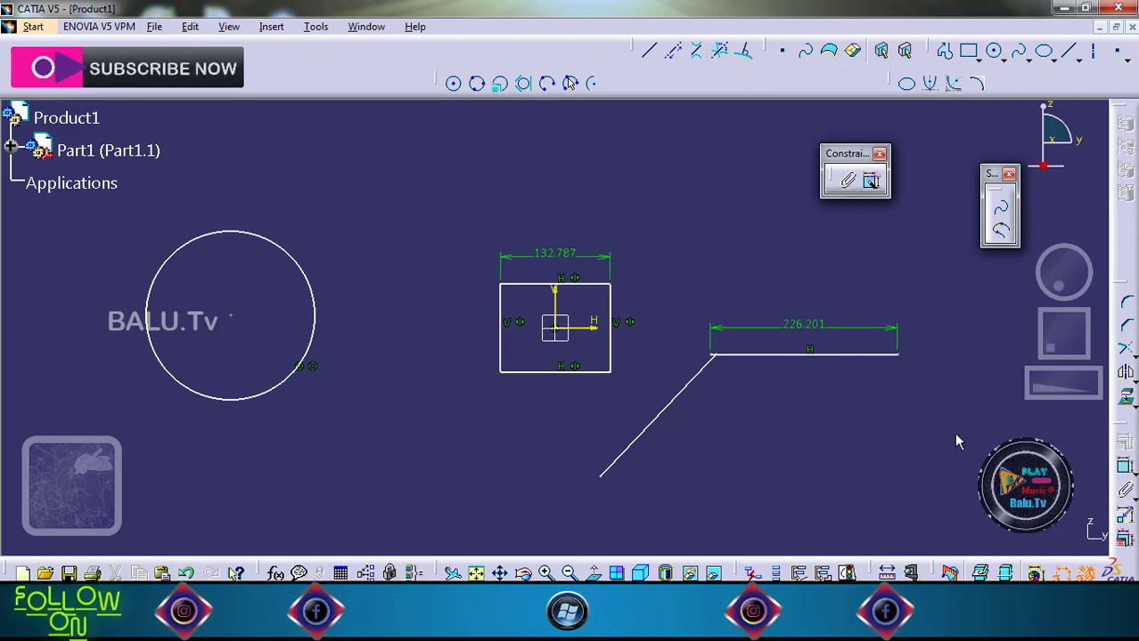
Step: Set a Tangency constraint between the circle and the slanted line
click(315, 294)
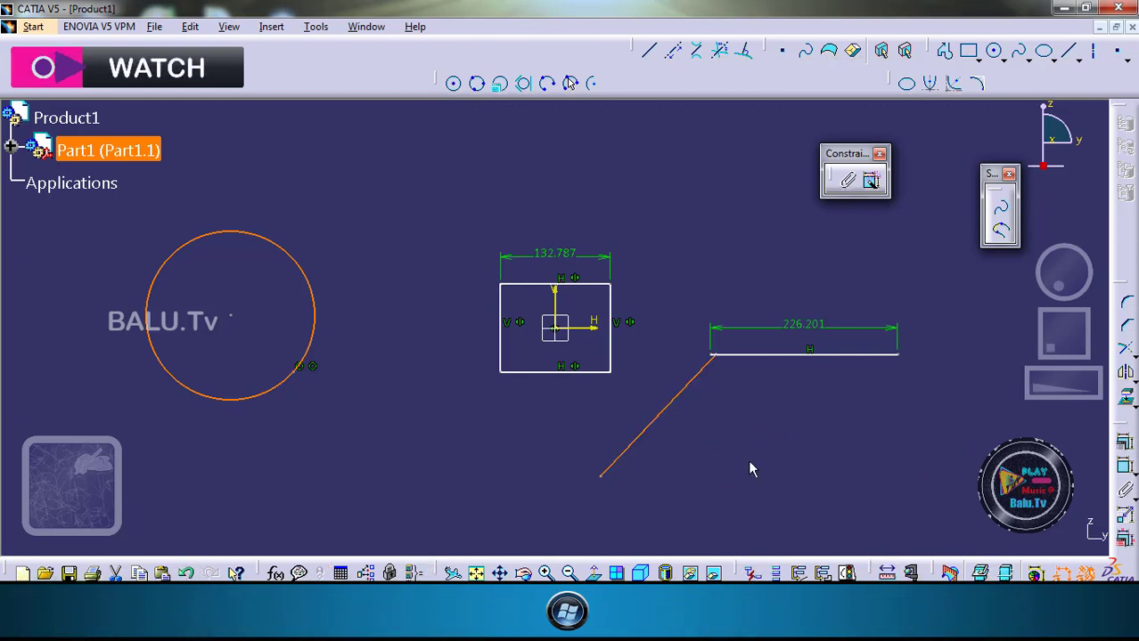
click(1127, 449)
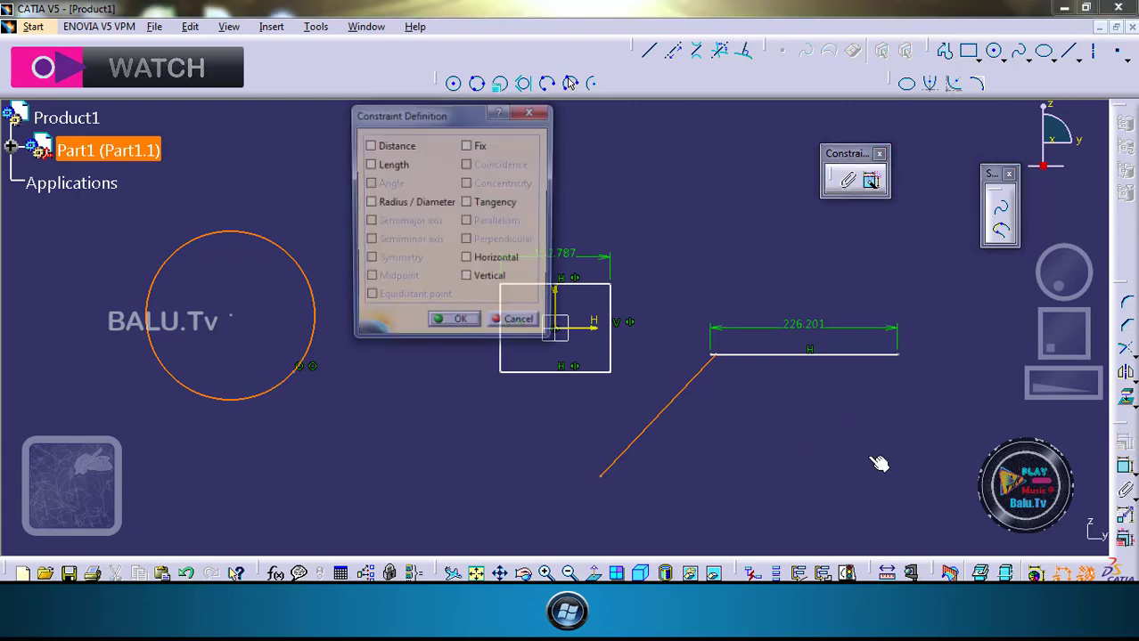
click(477, 204)
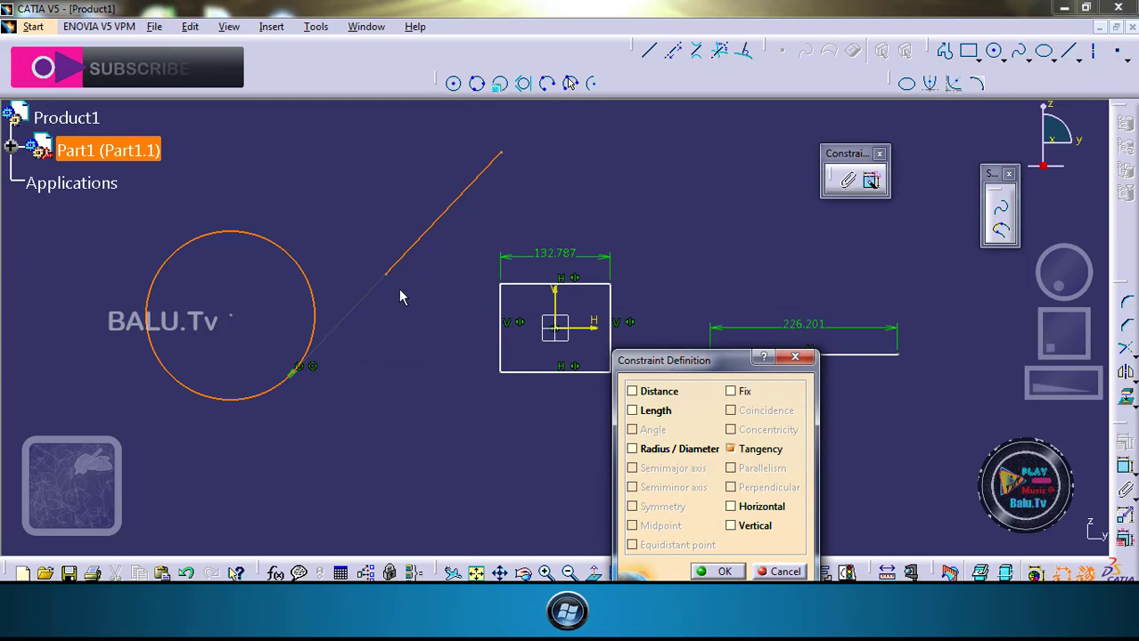
drag(664, 372, 631, 216)
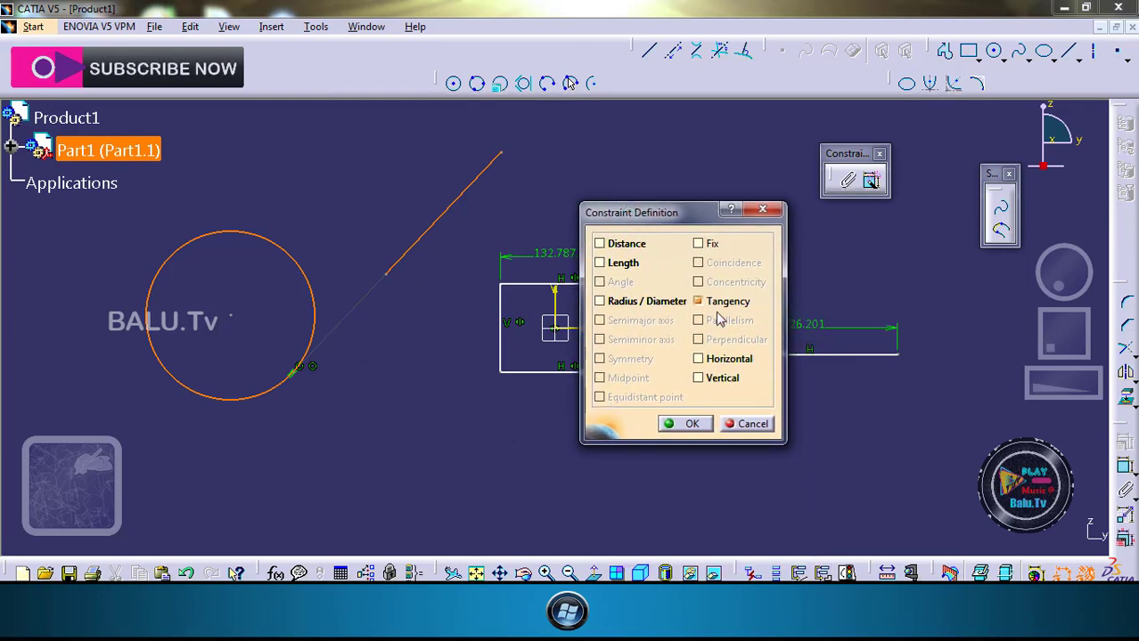
Step: Turn the tangent line vertical after trying Horizontal, leave the circle's diameter unconstrained, and move the line down alongside the circle
click(701, 362)
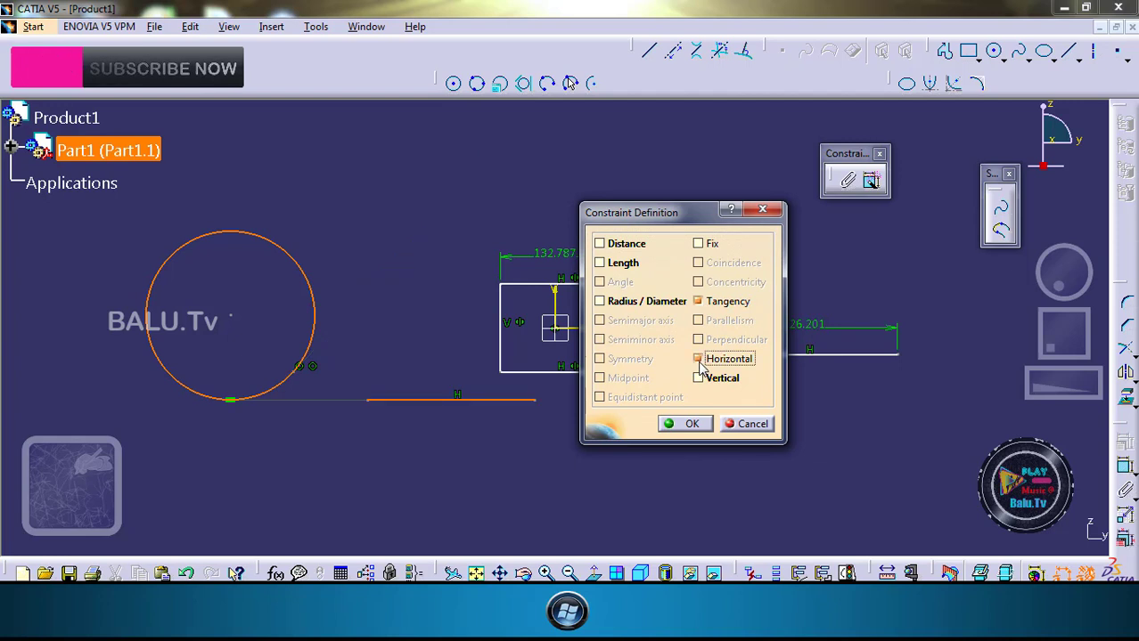
click(700, 379)
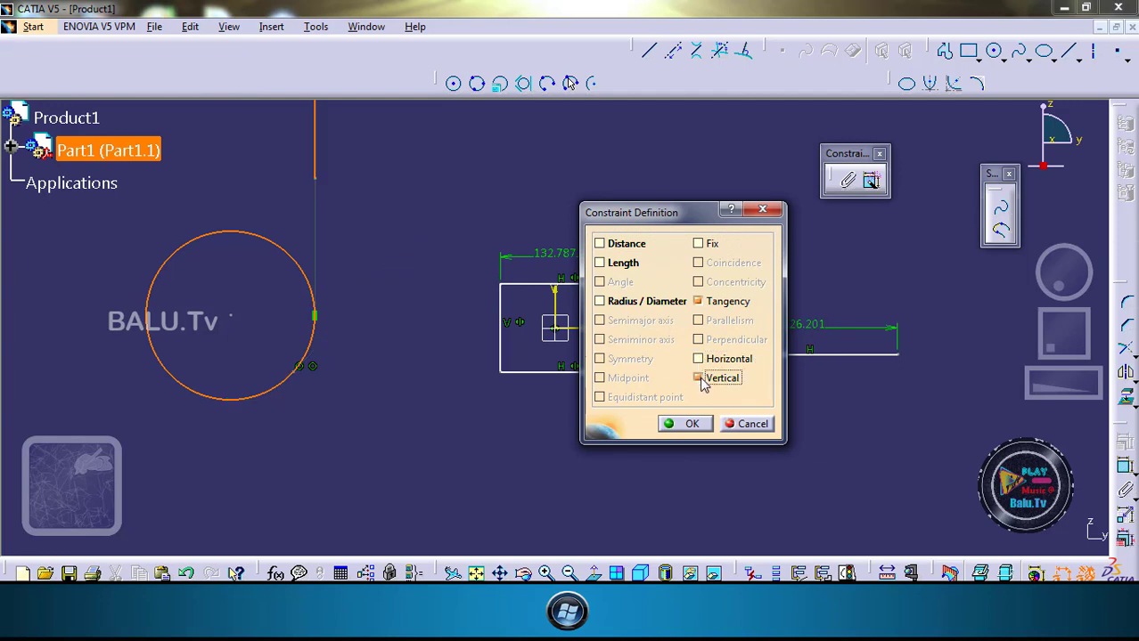
click(600, 303)
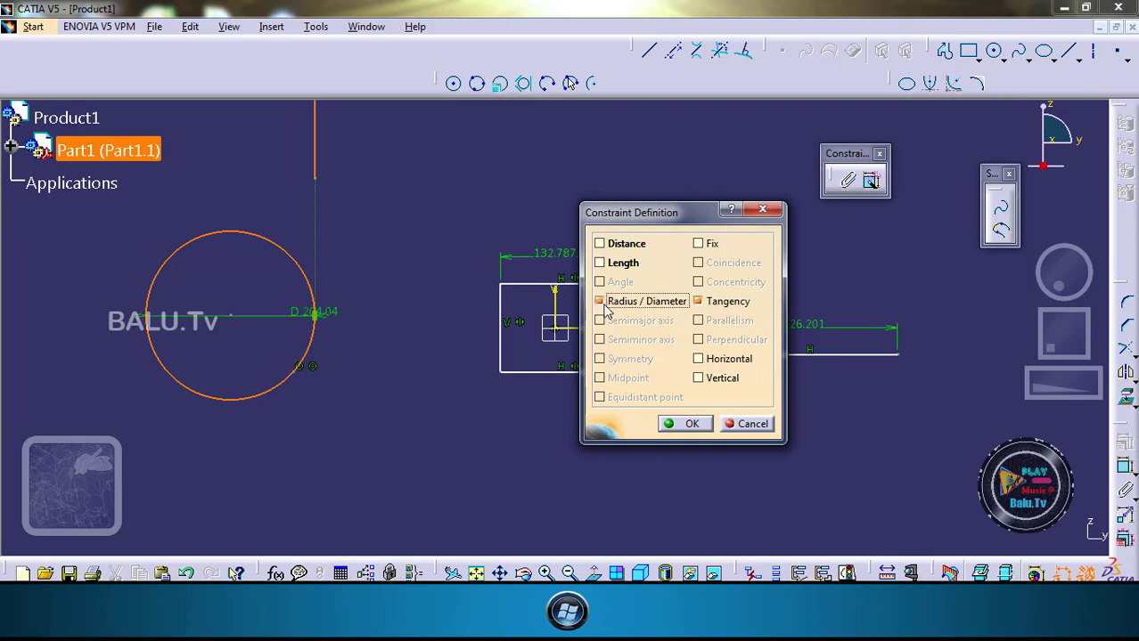
click(603, 303)
click(693, 424)
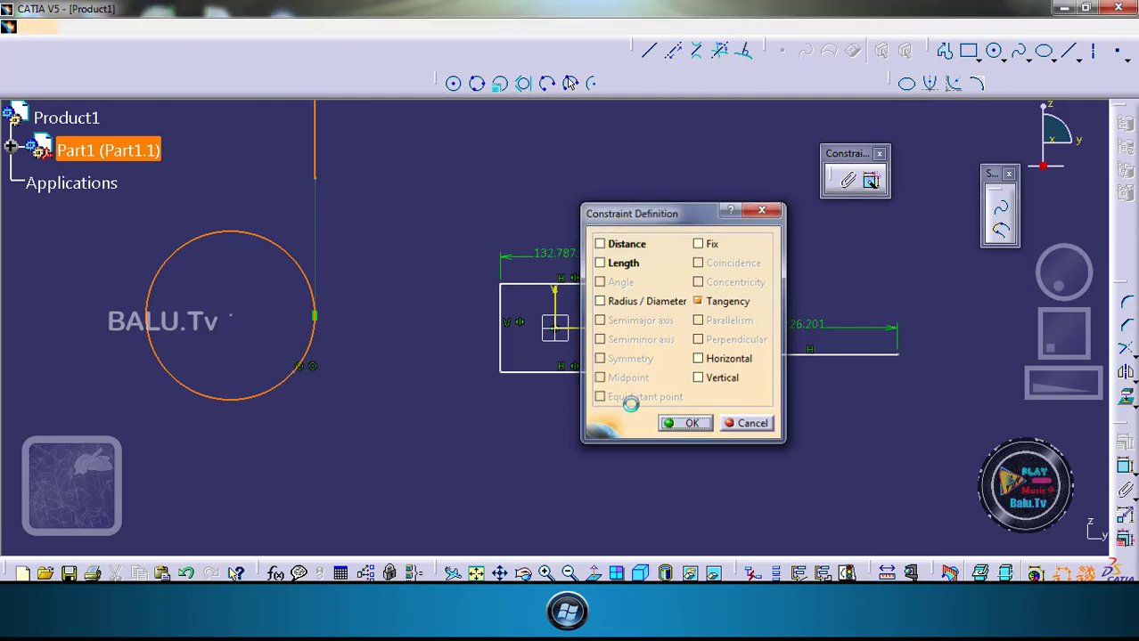
drag(323, 158, 340, 373)
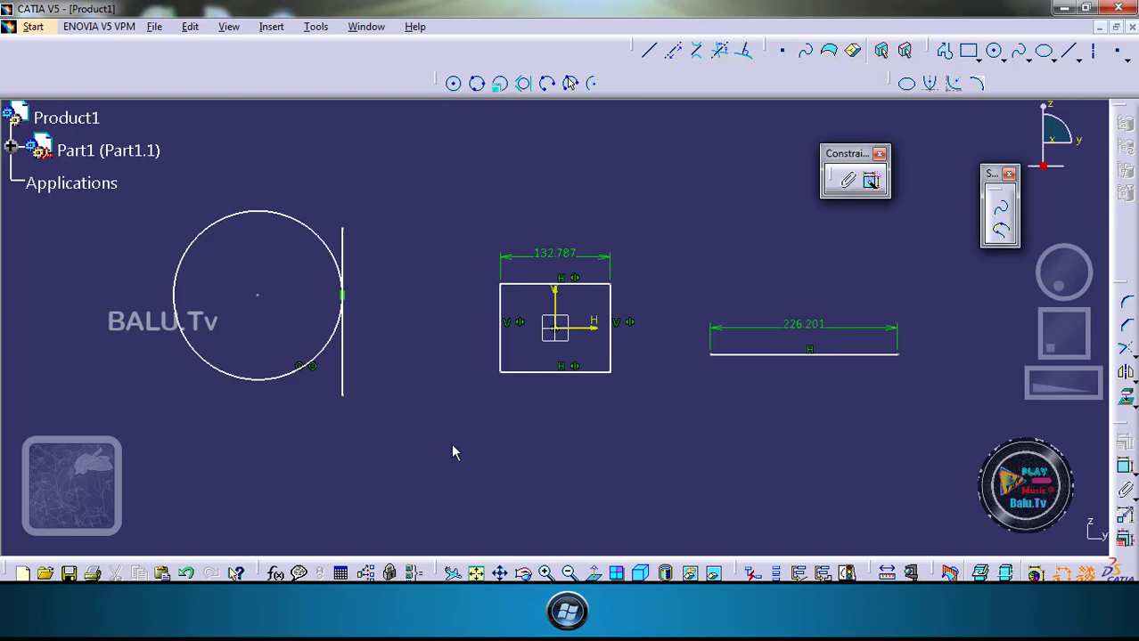
Step: Sketch a new slanted line rising from below the rectangle toward the separate horizontal line
click(651, 52)
click(598, 475)
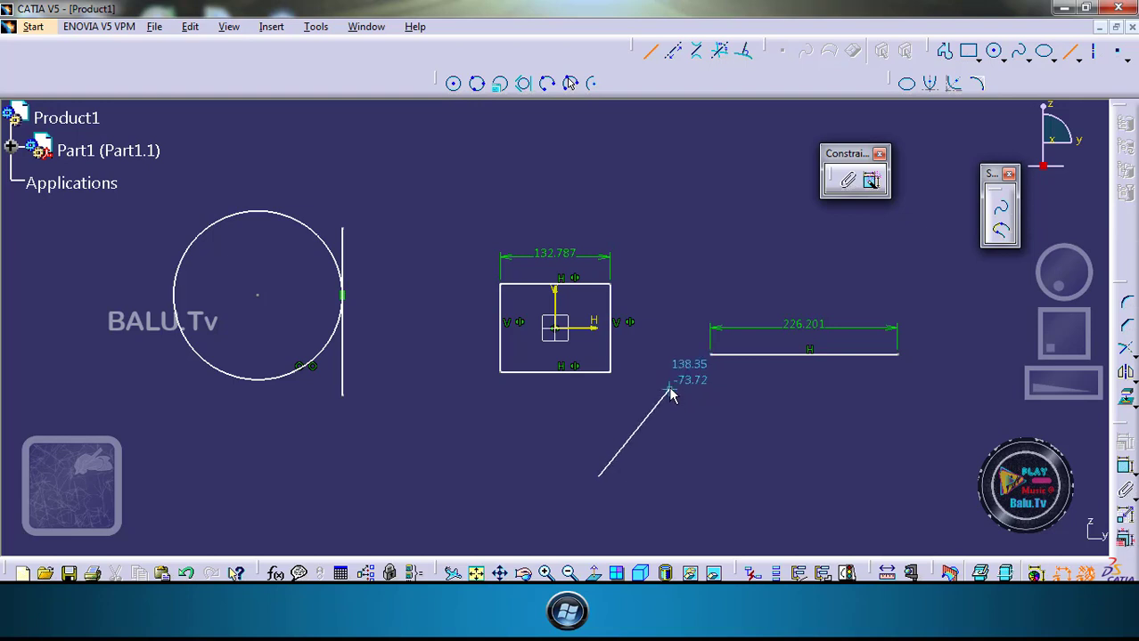
click(664, 383)
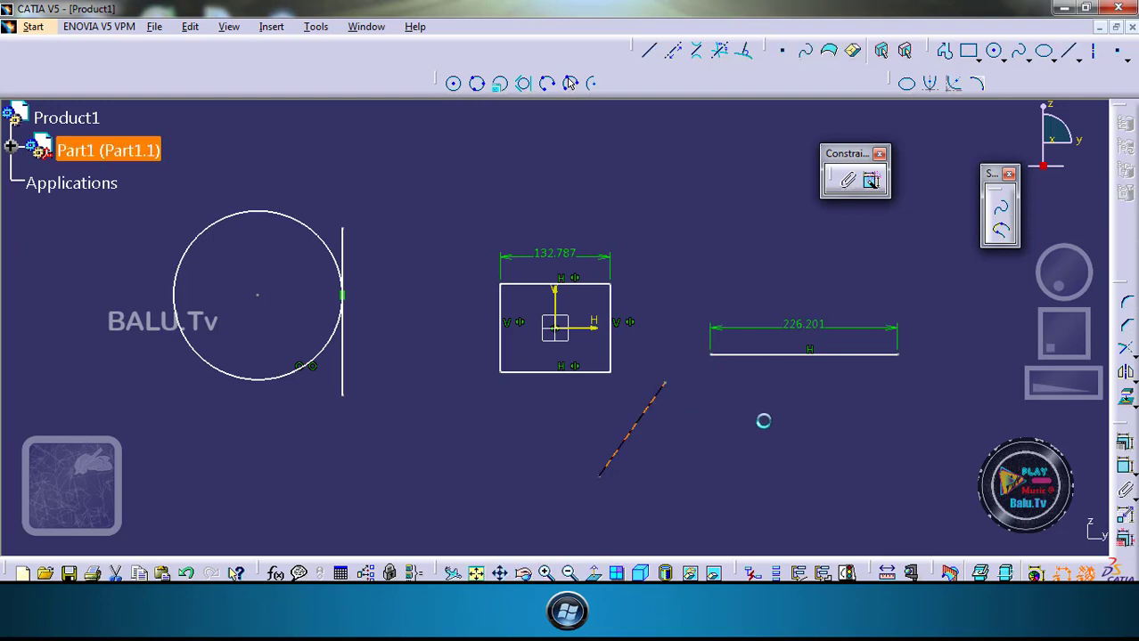
Step: Add an Angle constraint between the new slanted line and the separate horizontal line, with Length and Horizontal kept on
click(628, 429)
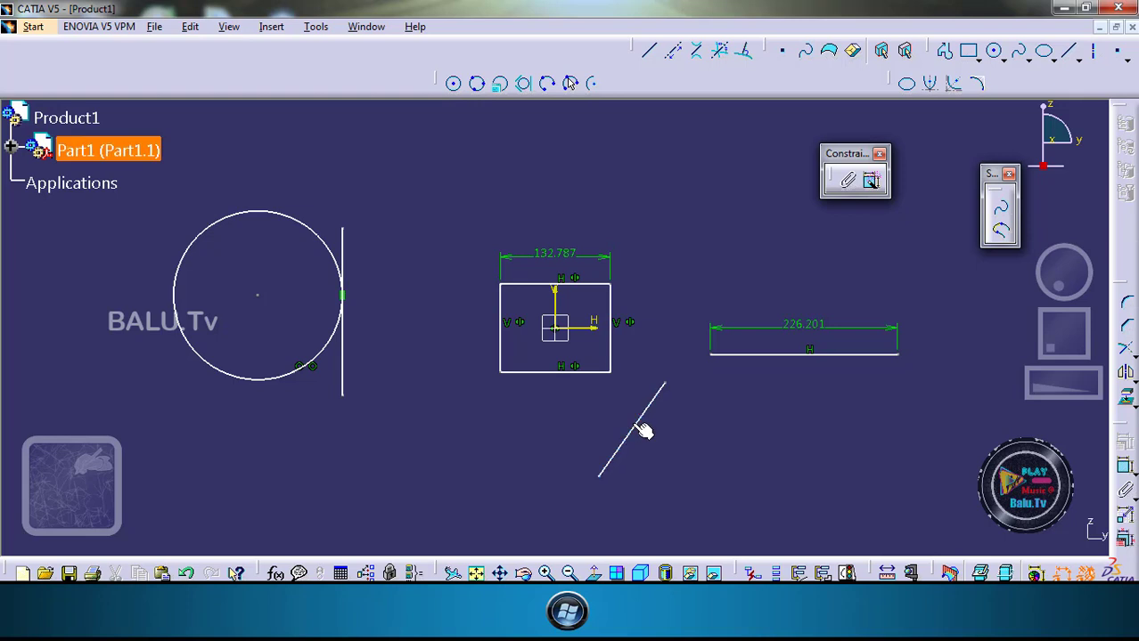
click(783, 354)
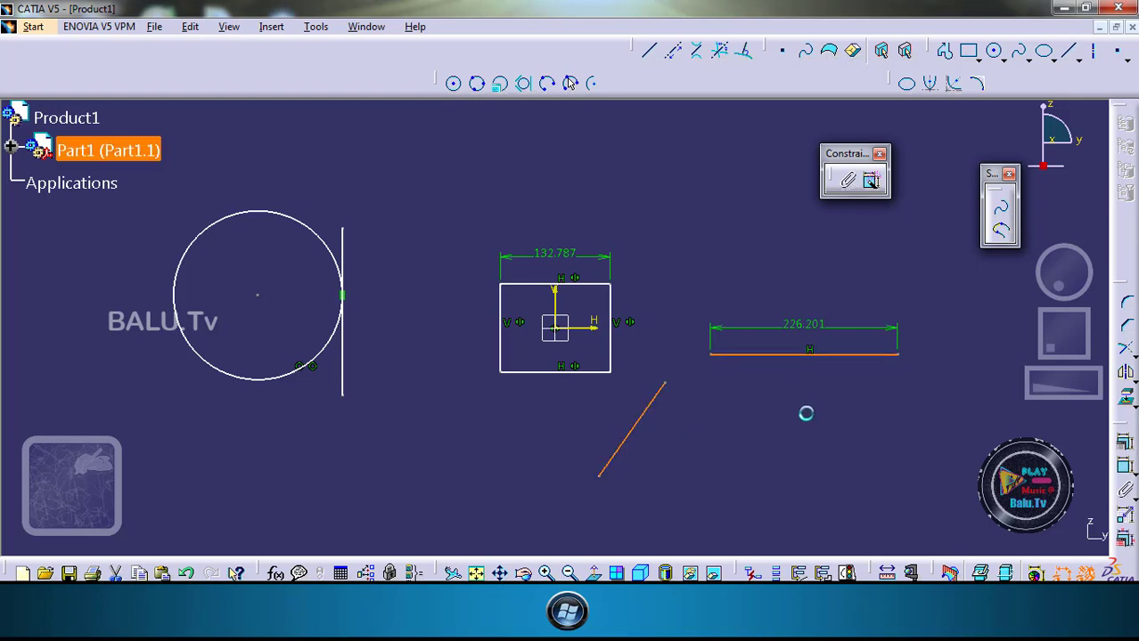
click(1126, 450)
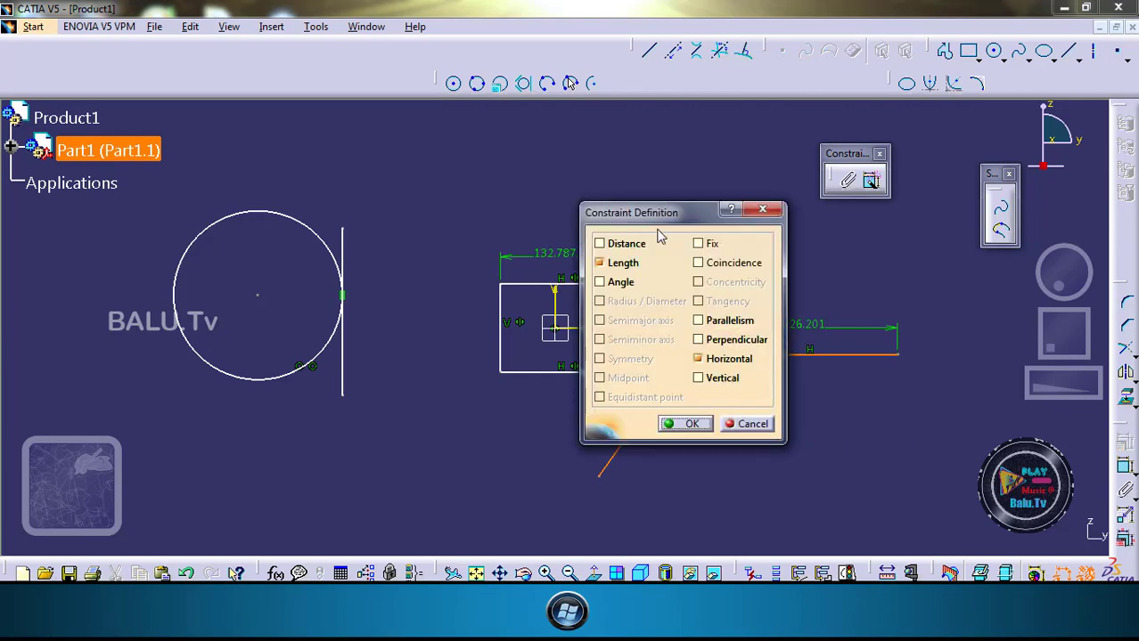
drag(652, 224, 399, 186)
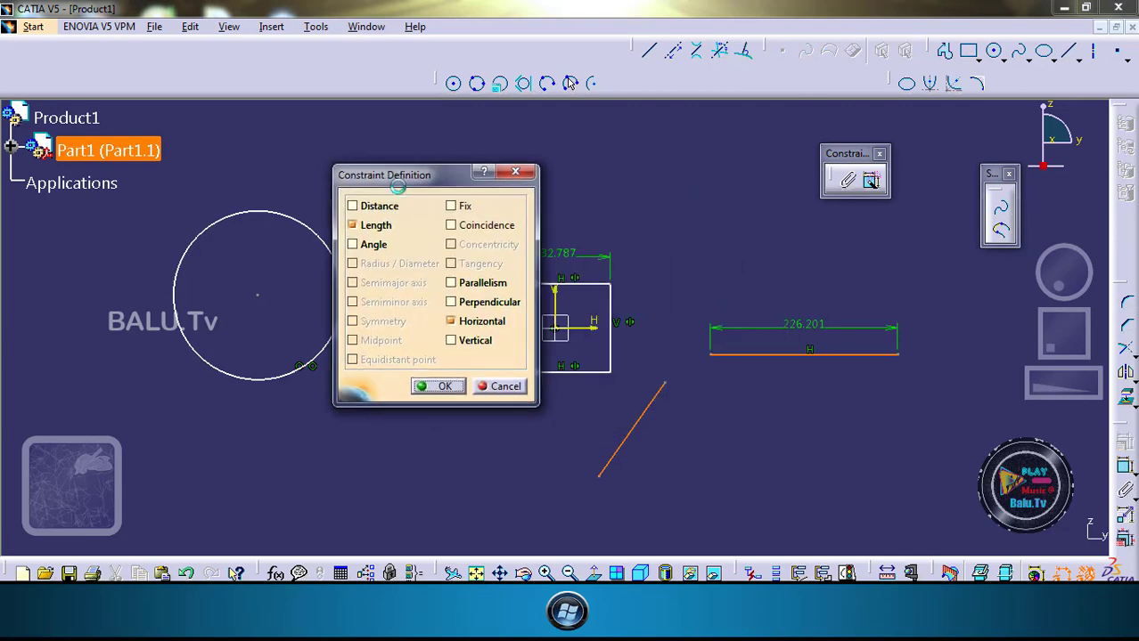
click(360, 248)
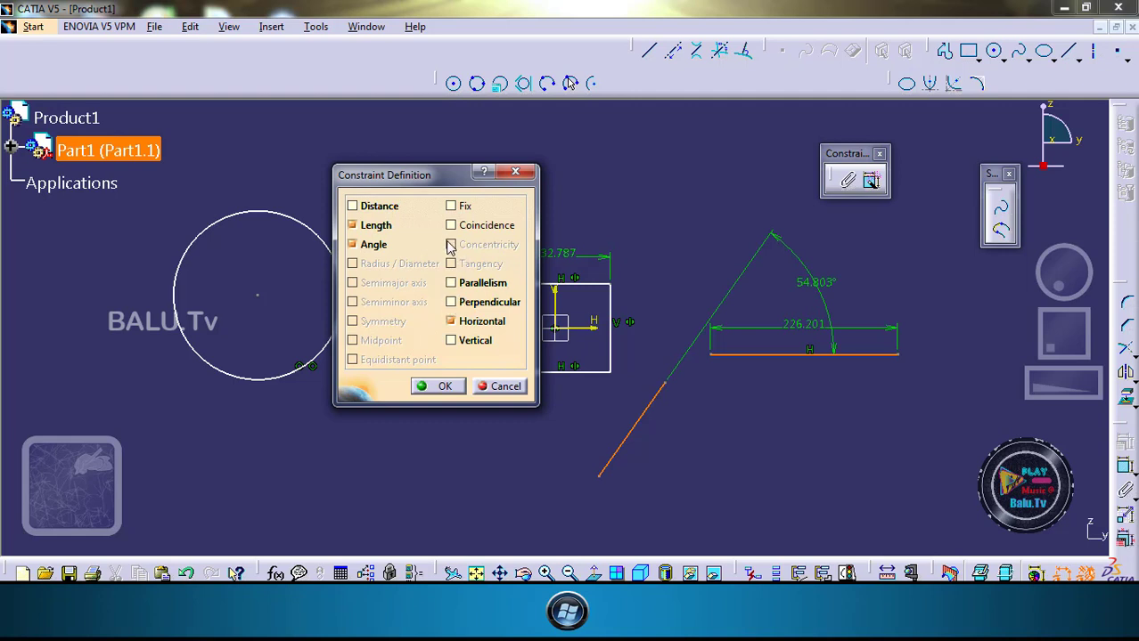
click(452, 321)
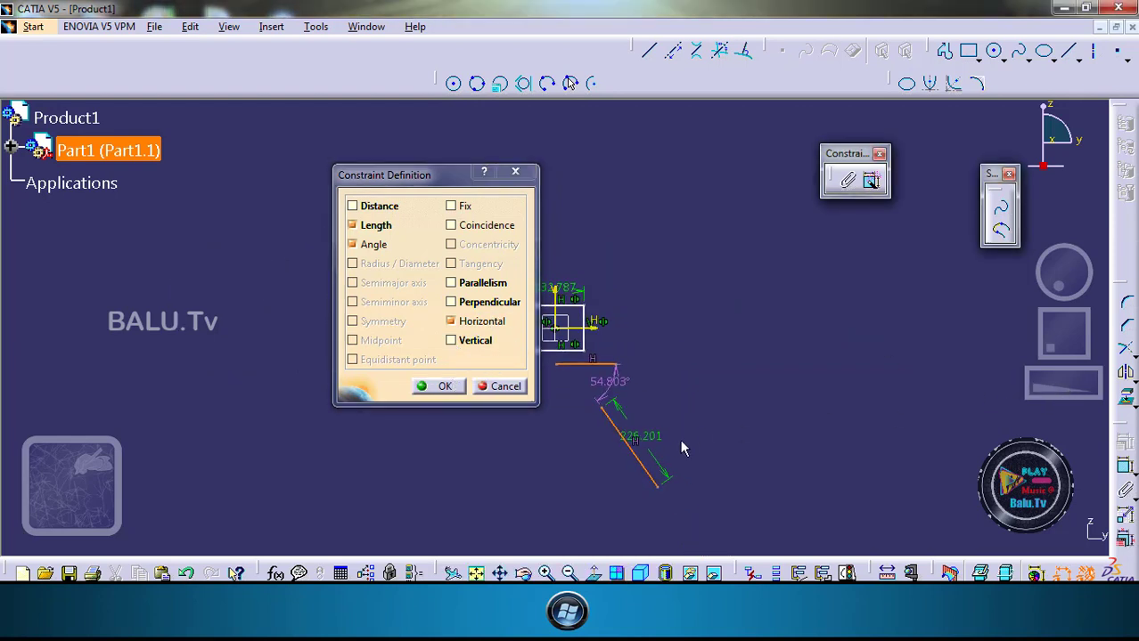
click(443, 387)
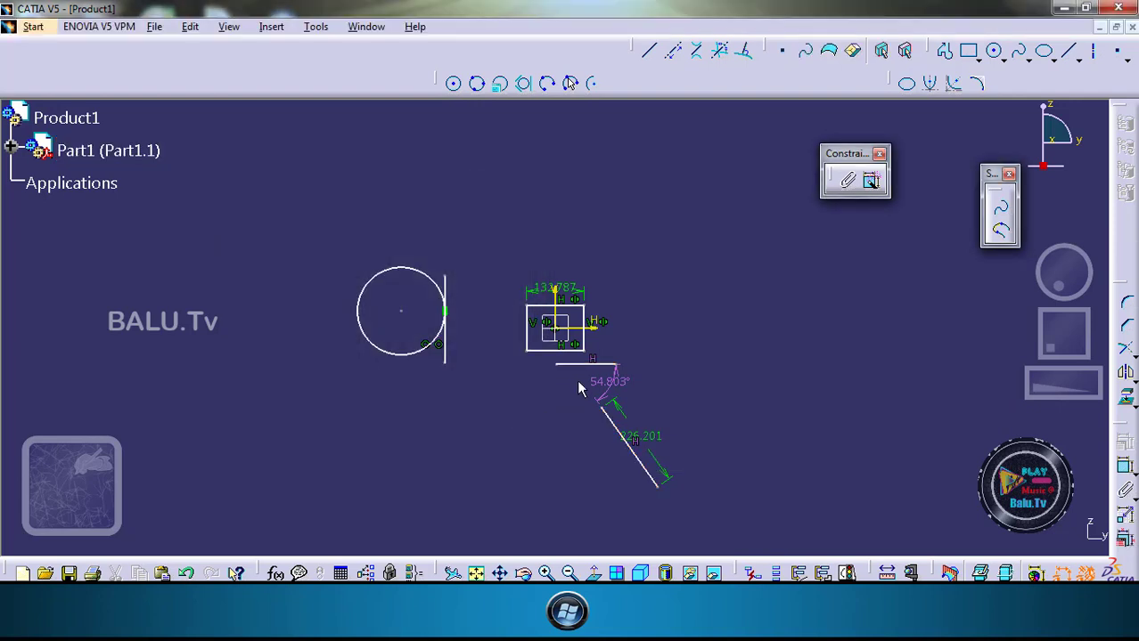
Step: Review the constraint options for the 226.201 line and the circle without changing them, and delete all geometry from the sketch
mouse_move(1039, 390)
middle_down()
mouse_move(1068, 393)
mouse_move(1050, 335)
middle_up()
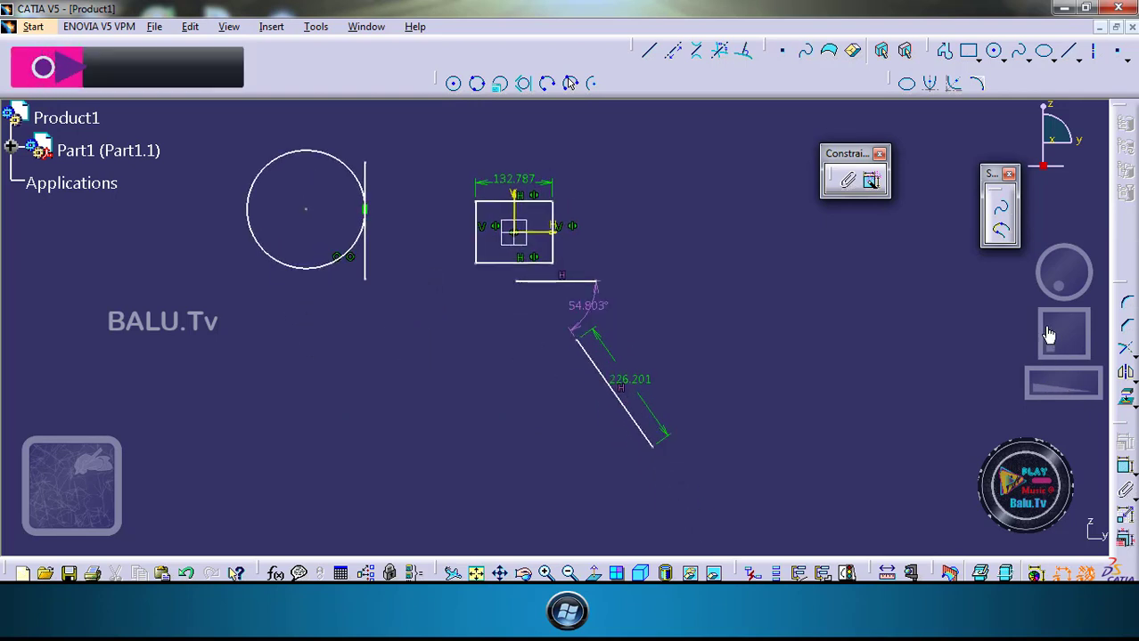
mouse_move(1041, 396)
middle_down()
mouse_move(1043, 379)
mouse_move(1036, 390)
middle_up()
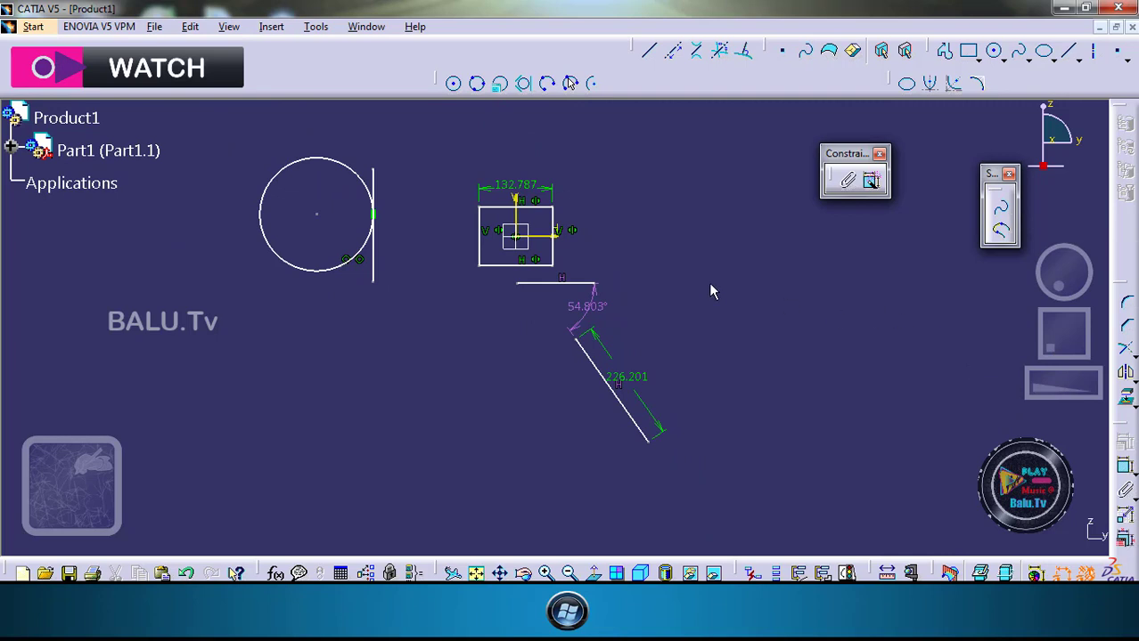
click(611, 383)
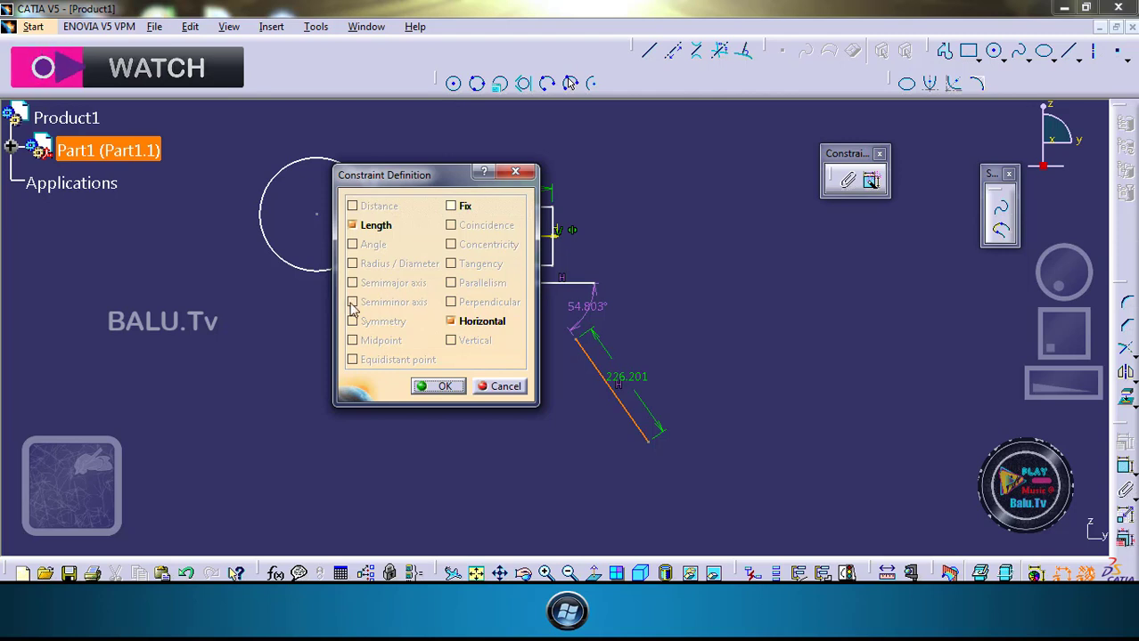
click(441, 387)
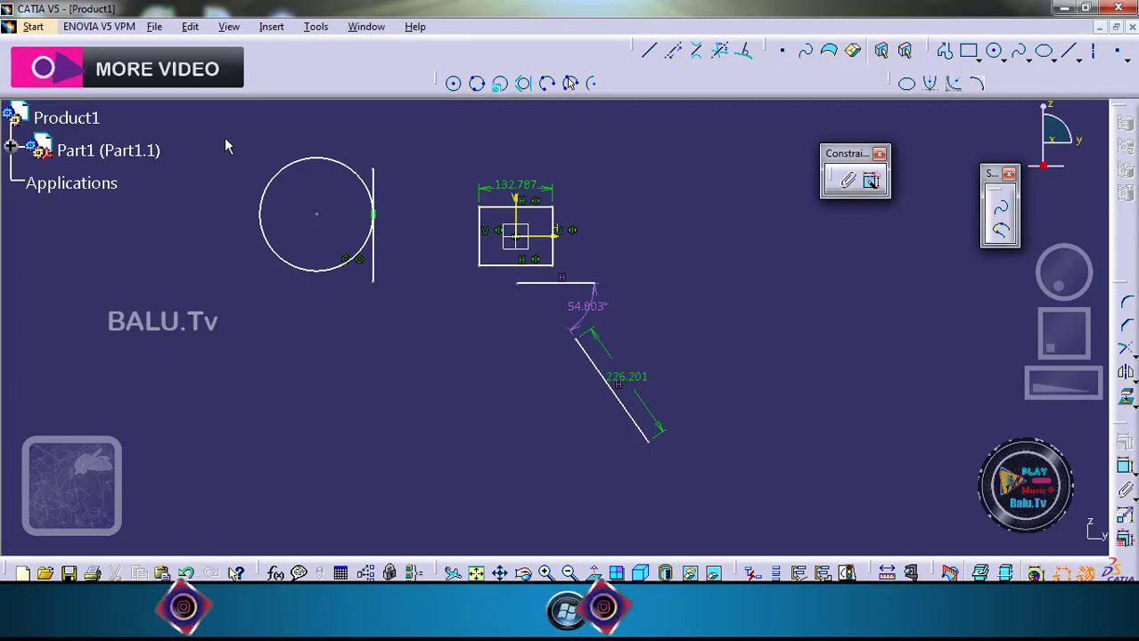
click(106, 150)
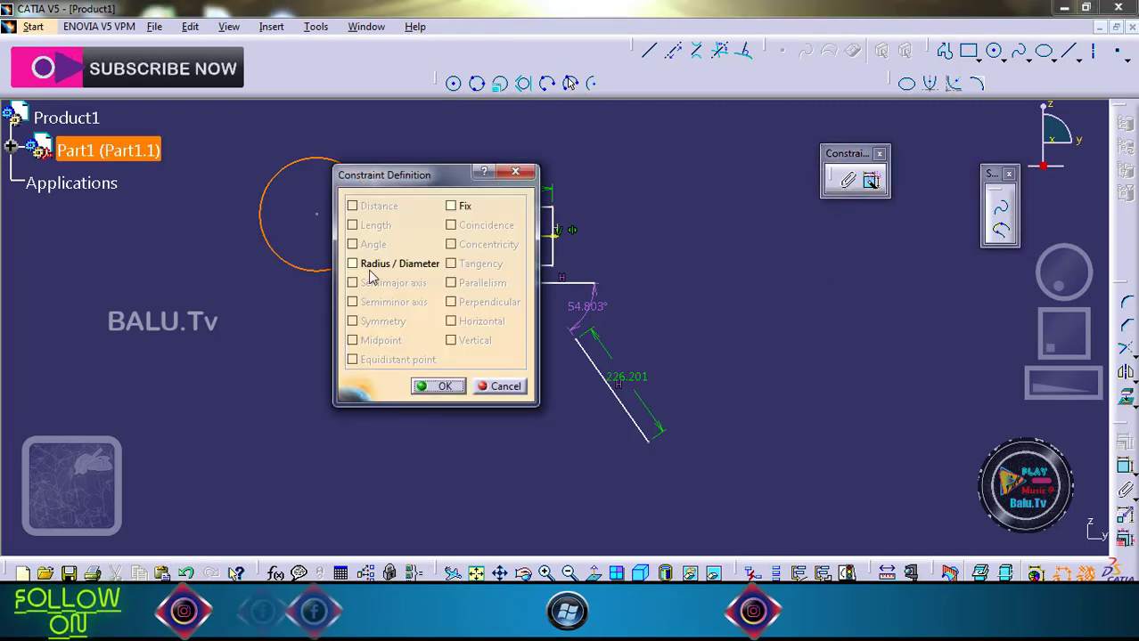
click(504, 386)
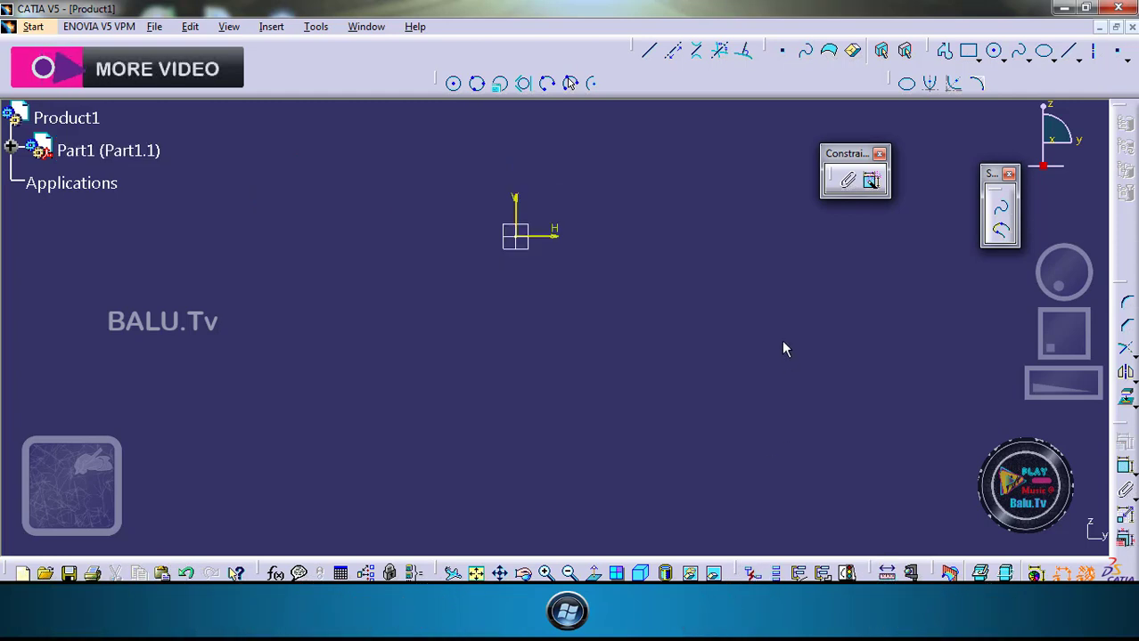
Step: Sketch an ellipse about 551 mm wide and 307 mm high beside the origin, with its major axis horizontal
click(1017, 55)
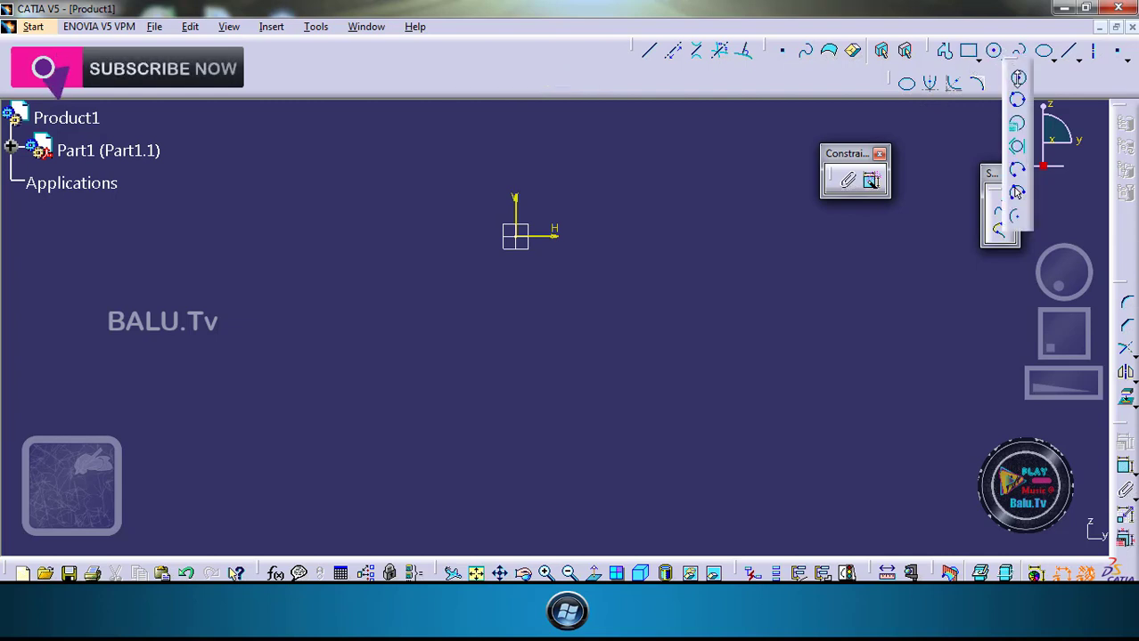
click(971, 117)
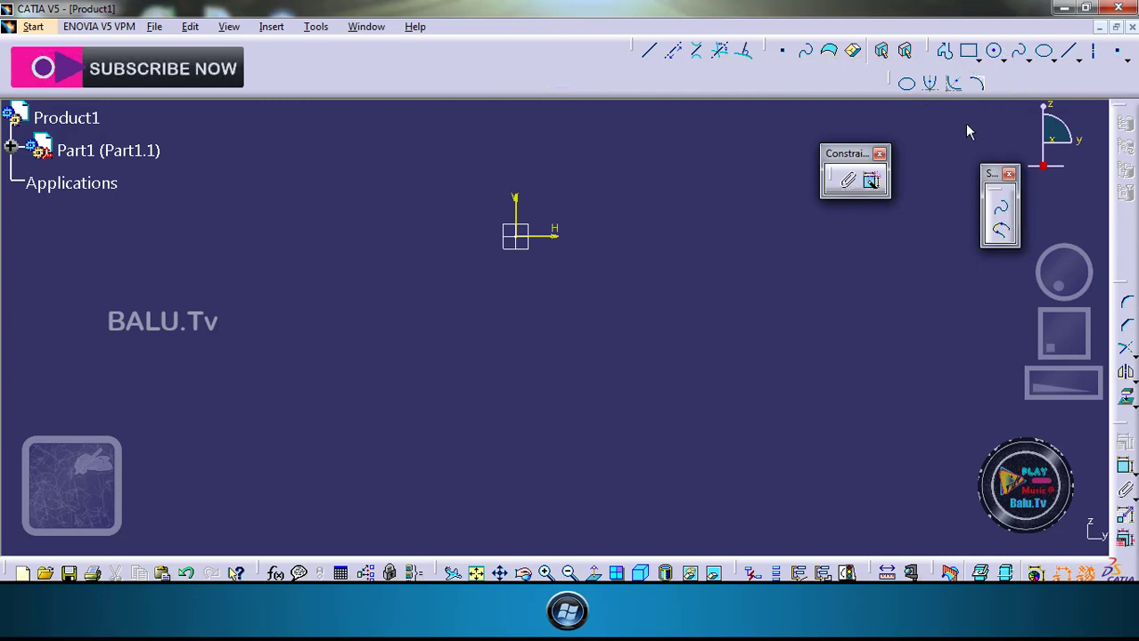
click(330, 241)
click(568, 325)
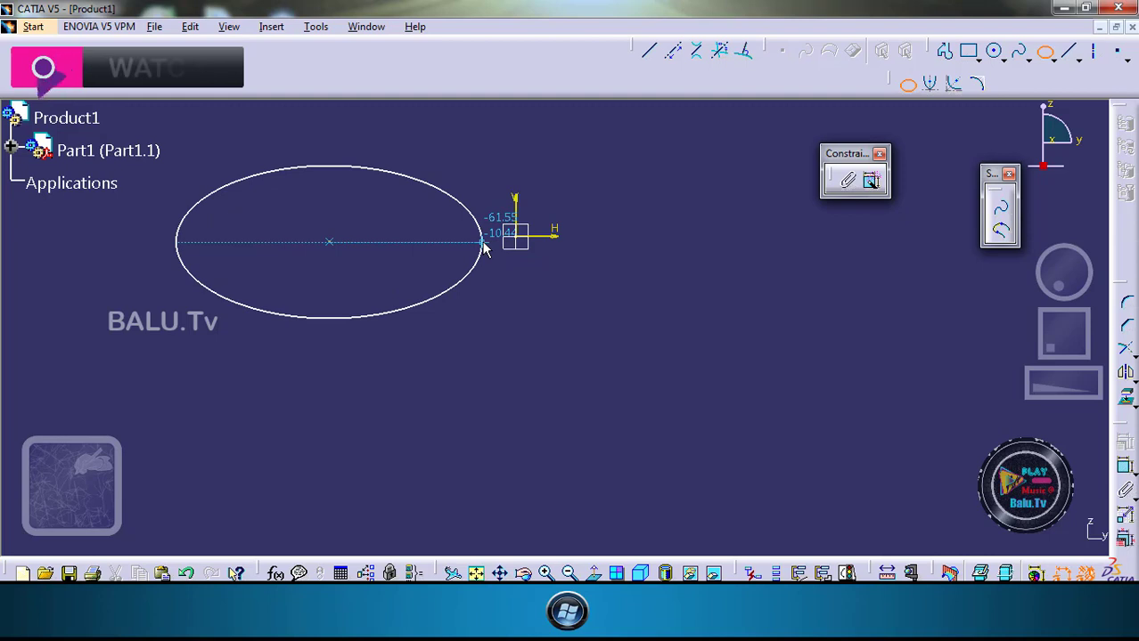
click(486, 246)
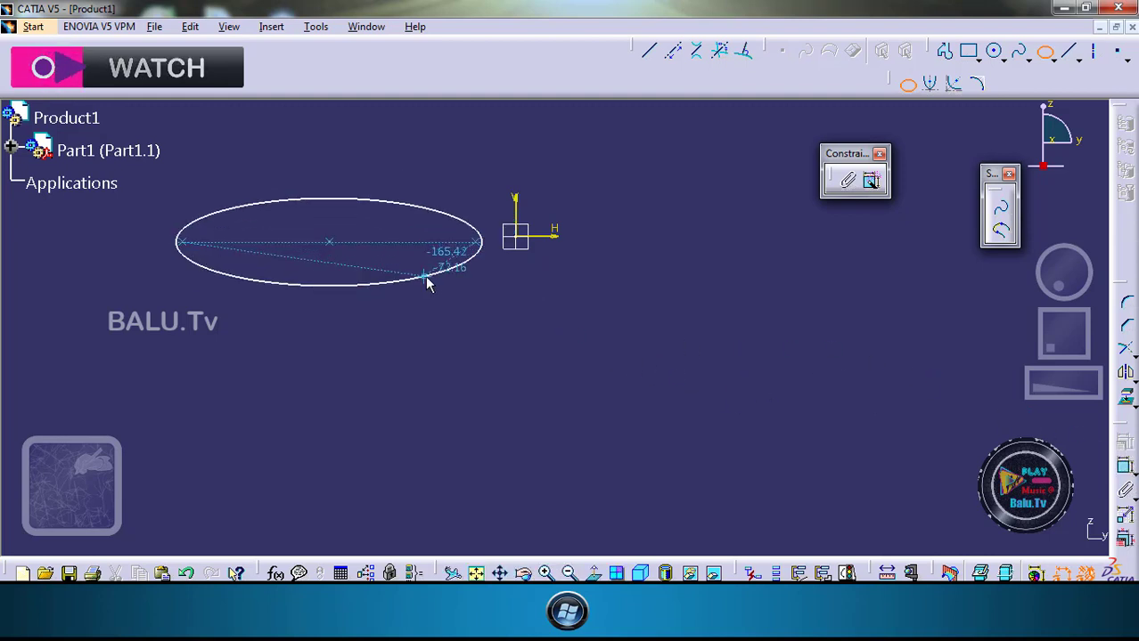
click(449, 306)
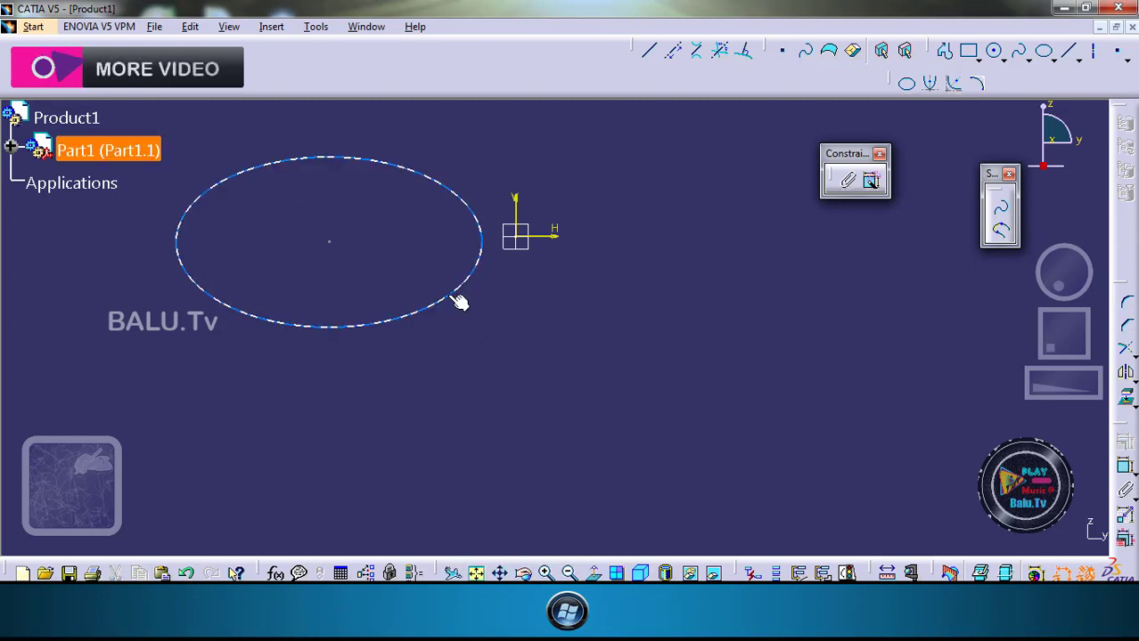
Step: Add Semimajor axis and Semiminor axis constraints to the ellipse
click(1126, 448)
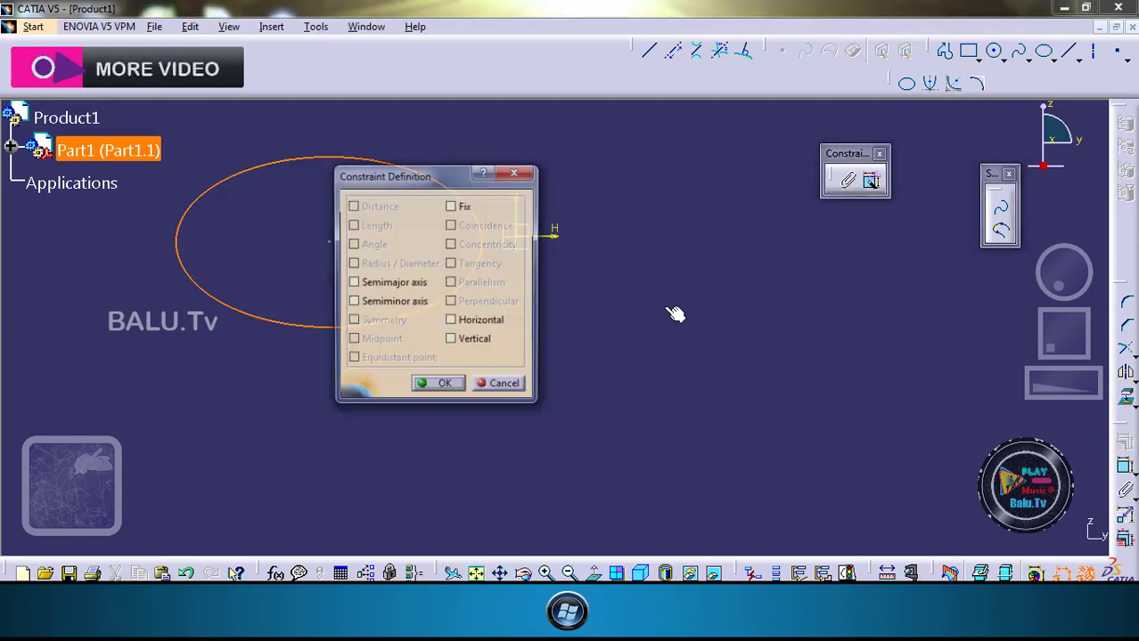
drag(429, 179, 711, 235)
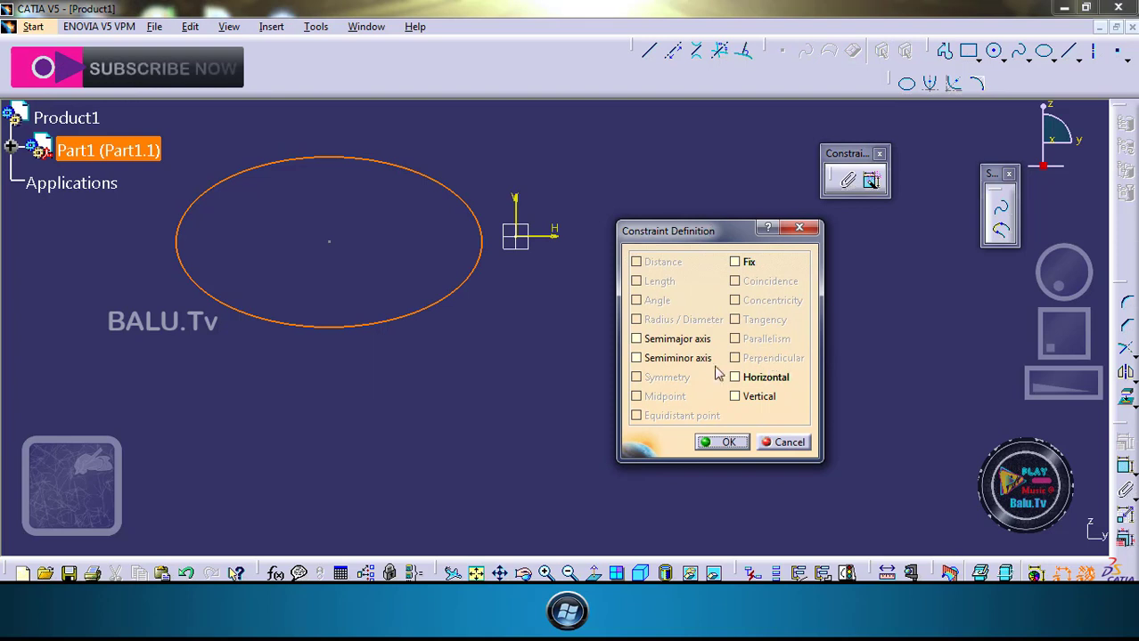
click(638, 342)
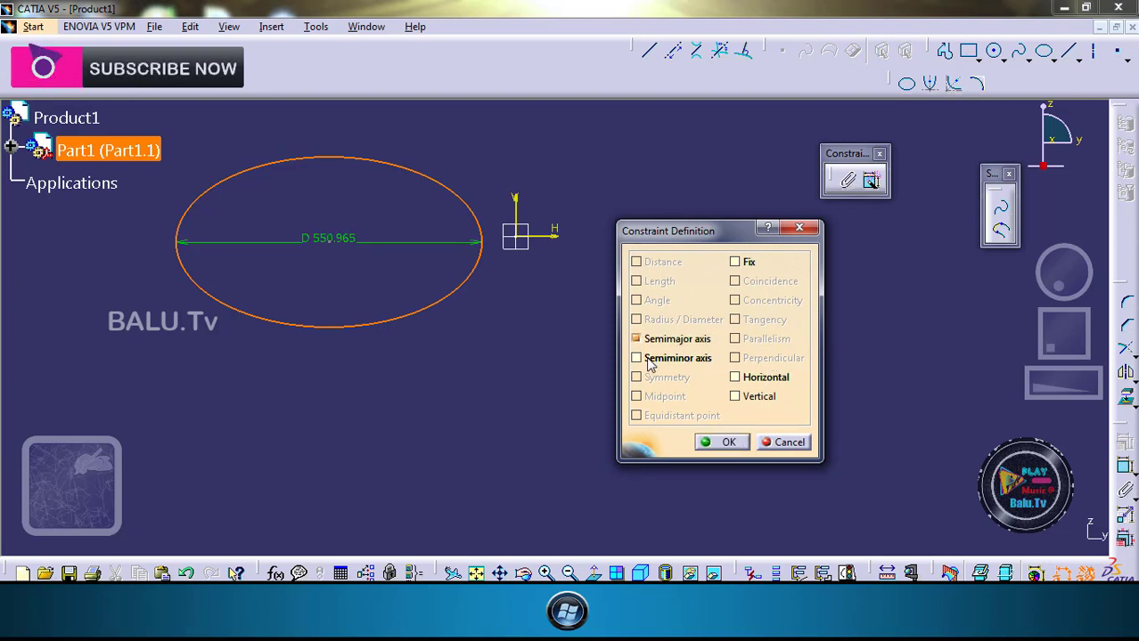
click(637, 359)
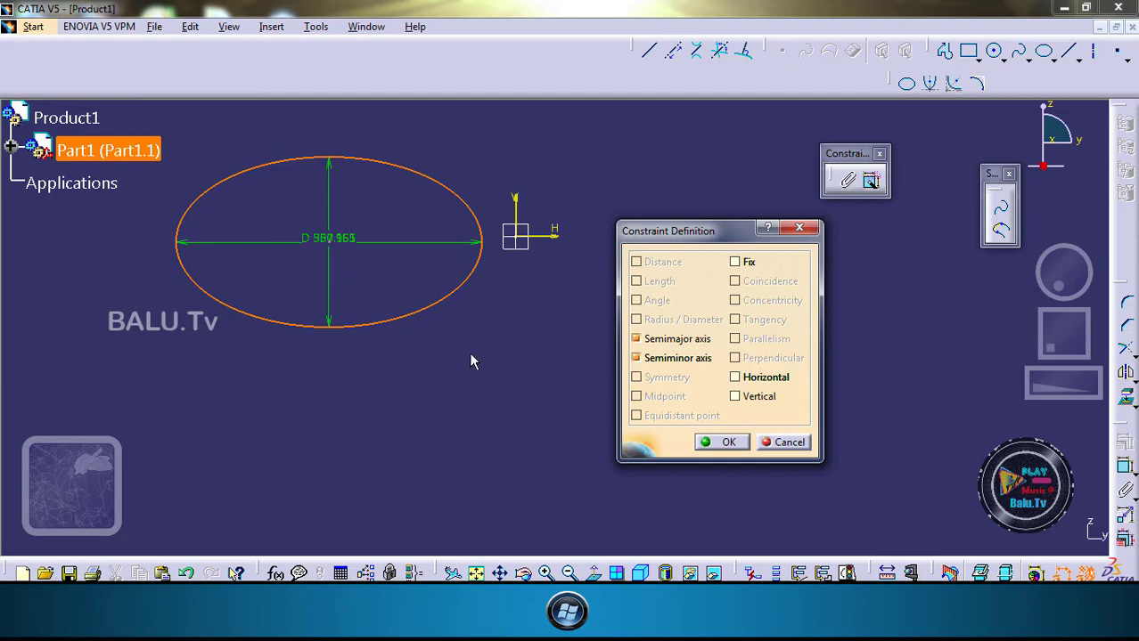
click(727, 442)
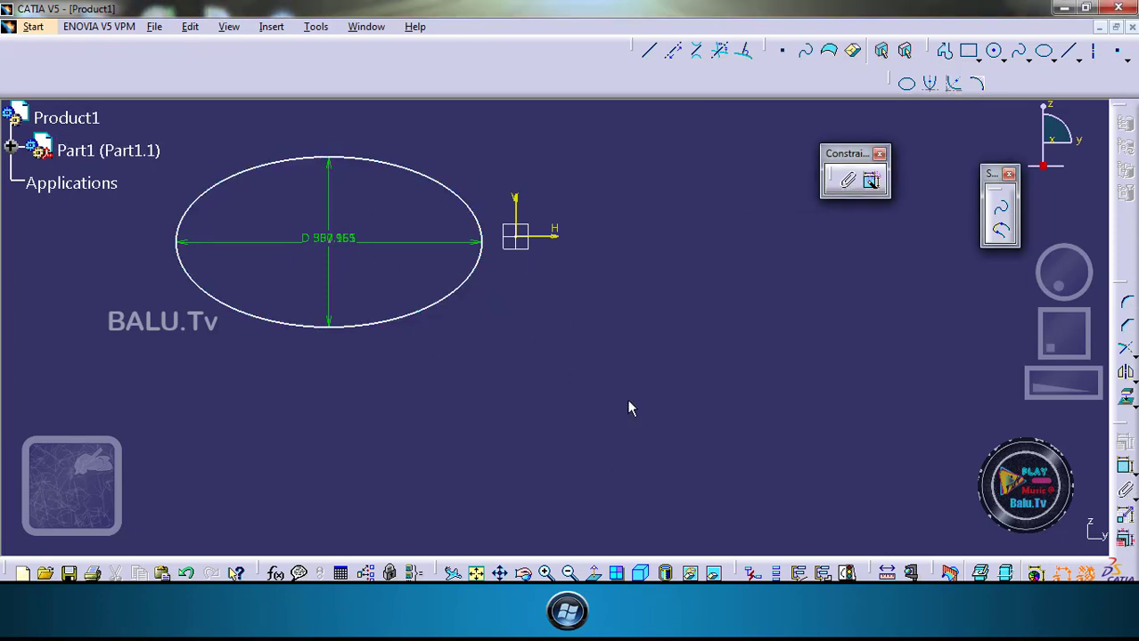
Step: Move the ellipse's vertical diameter dimension outside the ellipse past the origin axes, and shift the horizontal dimension's text
double_click(328, 178)
drag(389, 201, 579, 326)
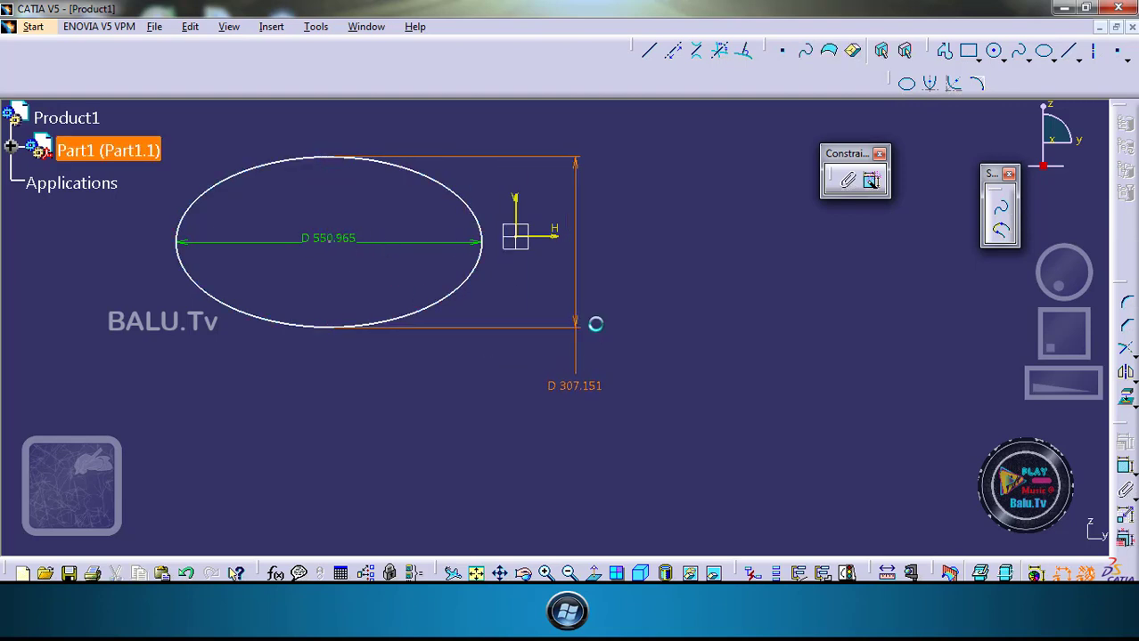
drag(331, 248, 315, 409)
Step: Set the ellipse's vertical diameter to 307 mm and its horizontal diameter to 550 mm
double_click(571, 388)
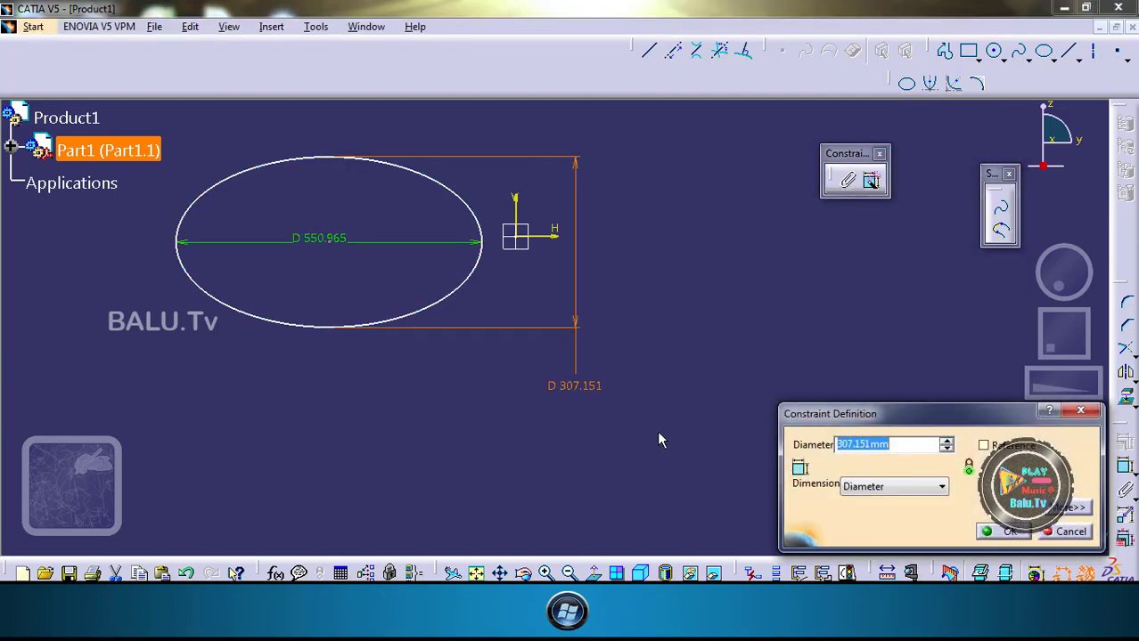
key(Return)
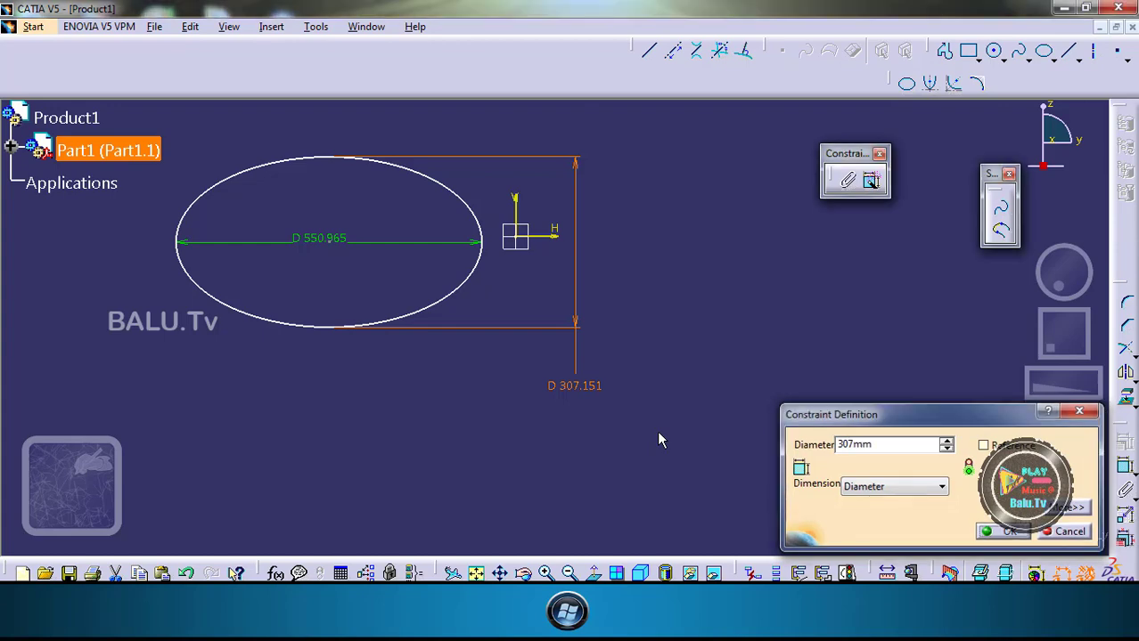
double_click(326, 240)
text(550)
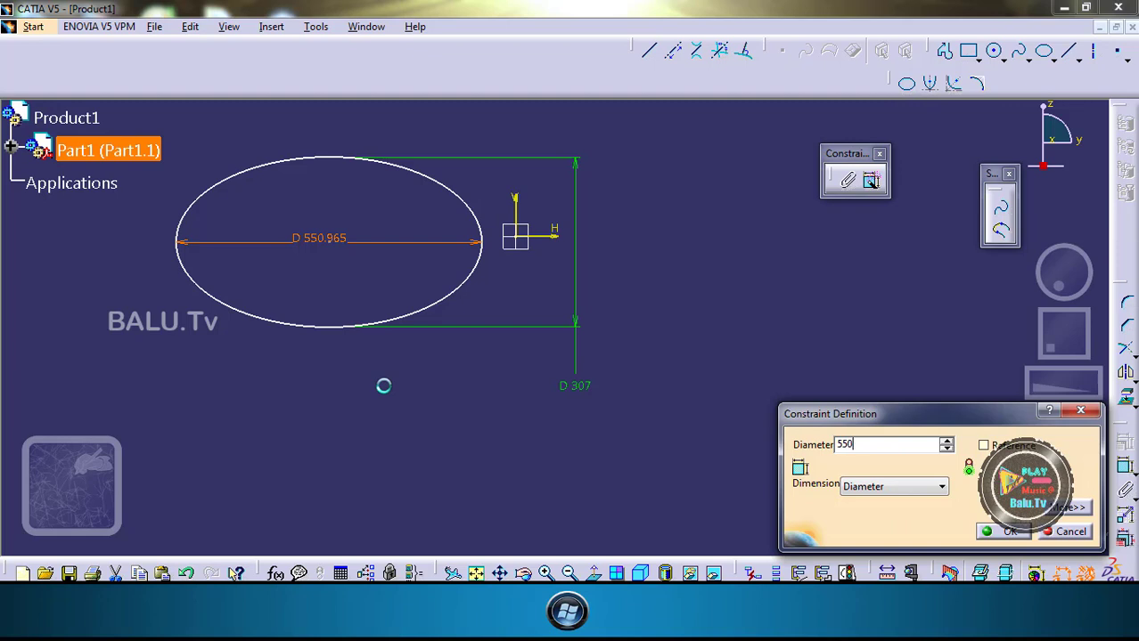
key(Return)
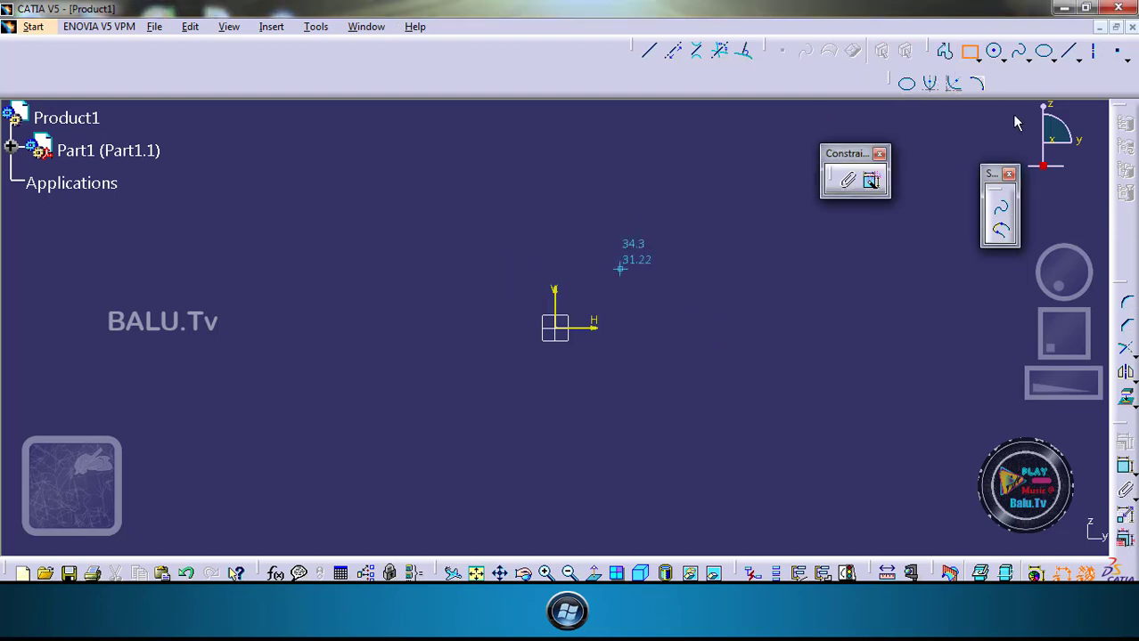
Step: Sketch a centered rectangle on the sketch origin, wider than it is high
right_click(972, 53)
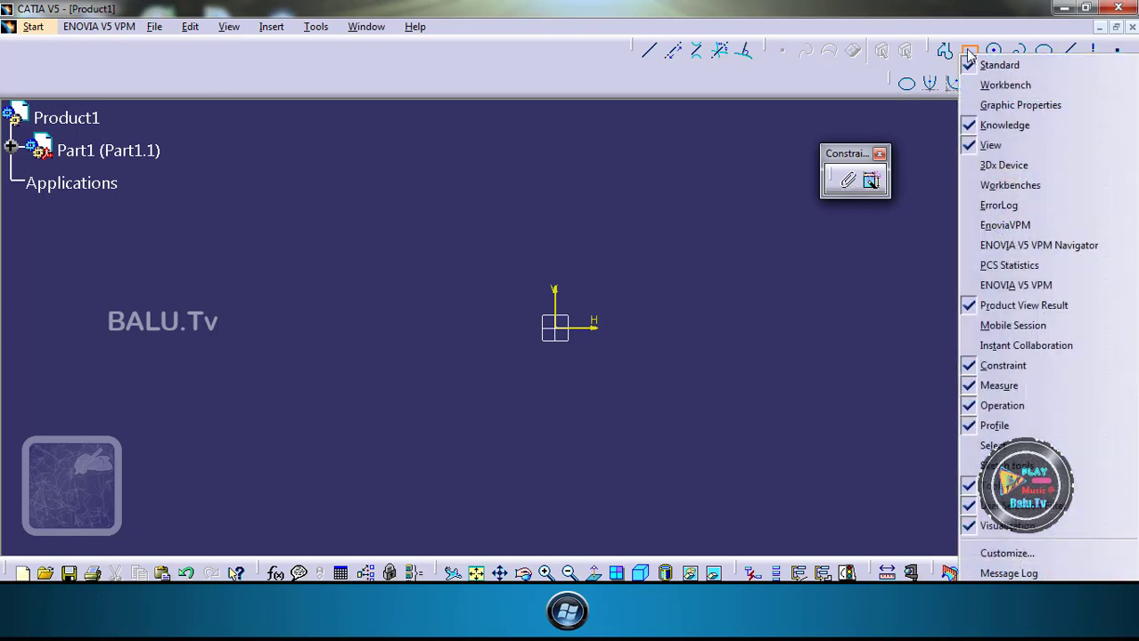
click(973, 58)
click(978, 58)
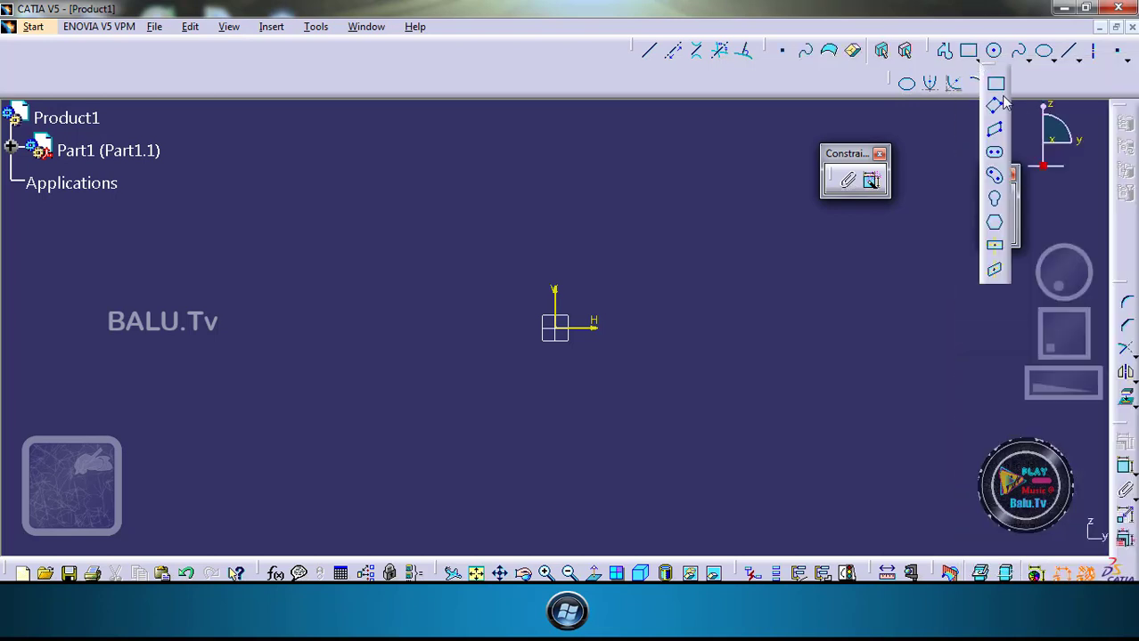
click(995, 249)
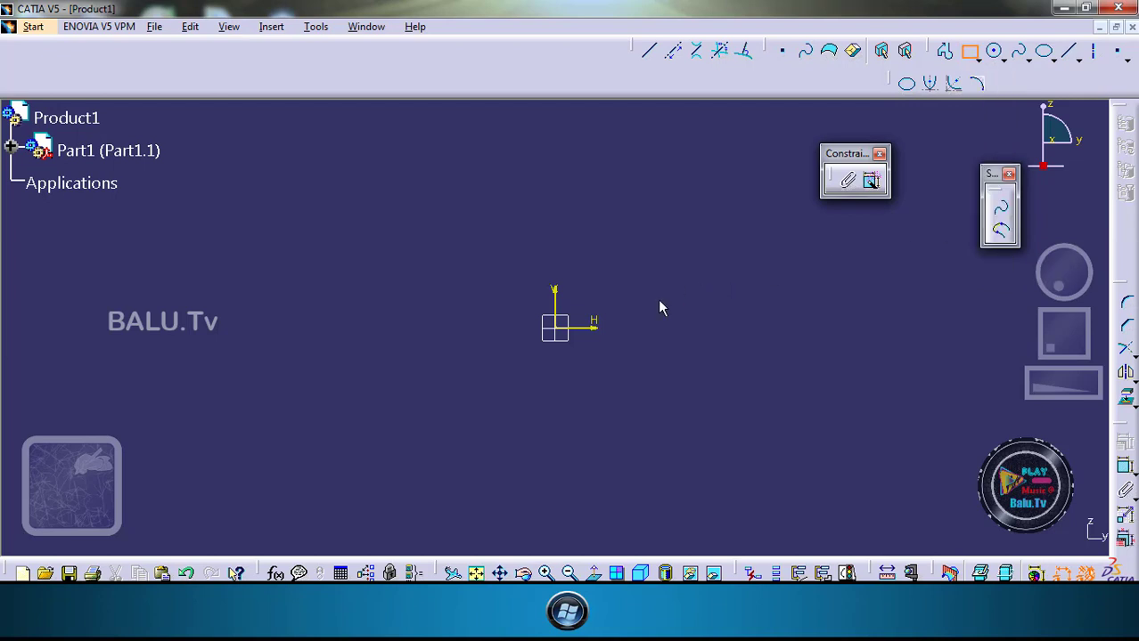
click(554, 328)
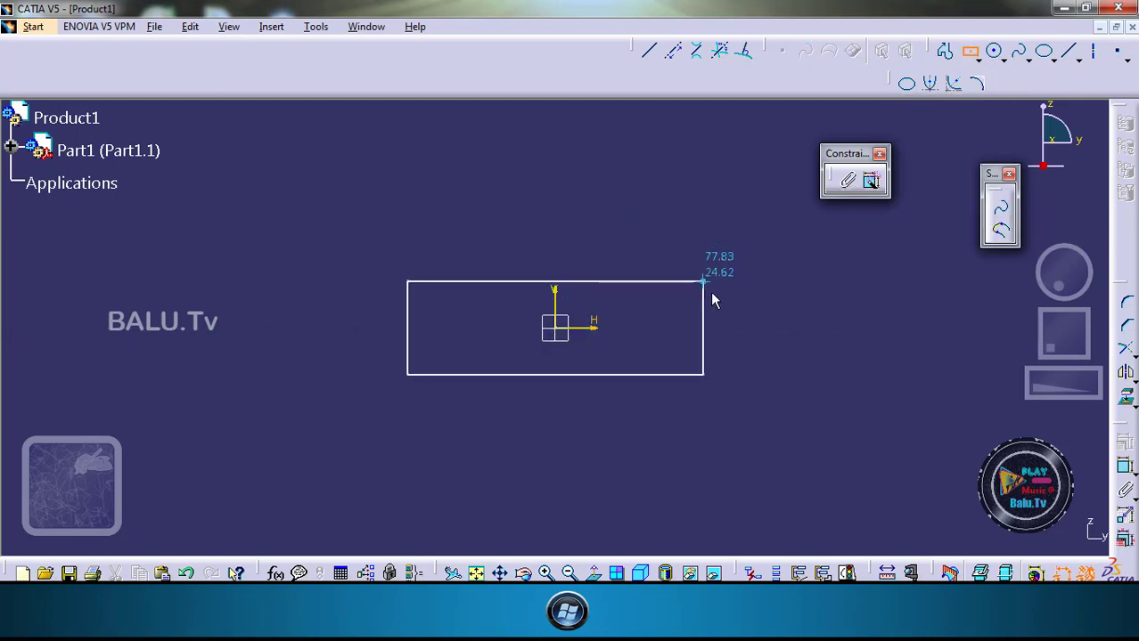
click(713, 235)
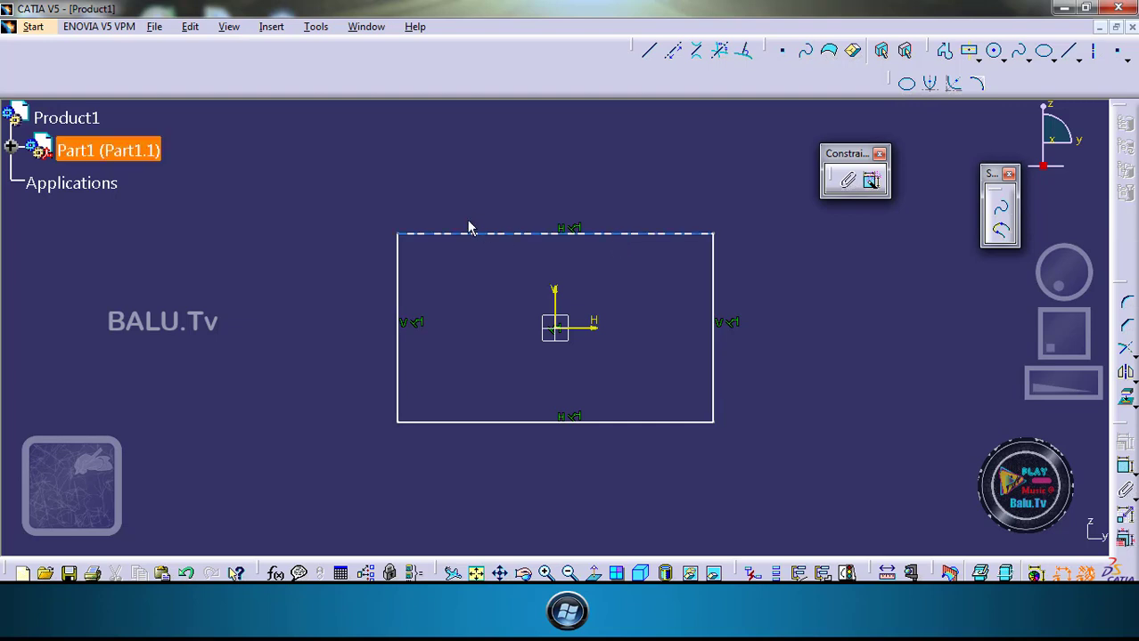
drag(351, 196, 484, 465)
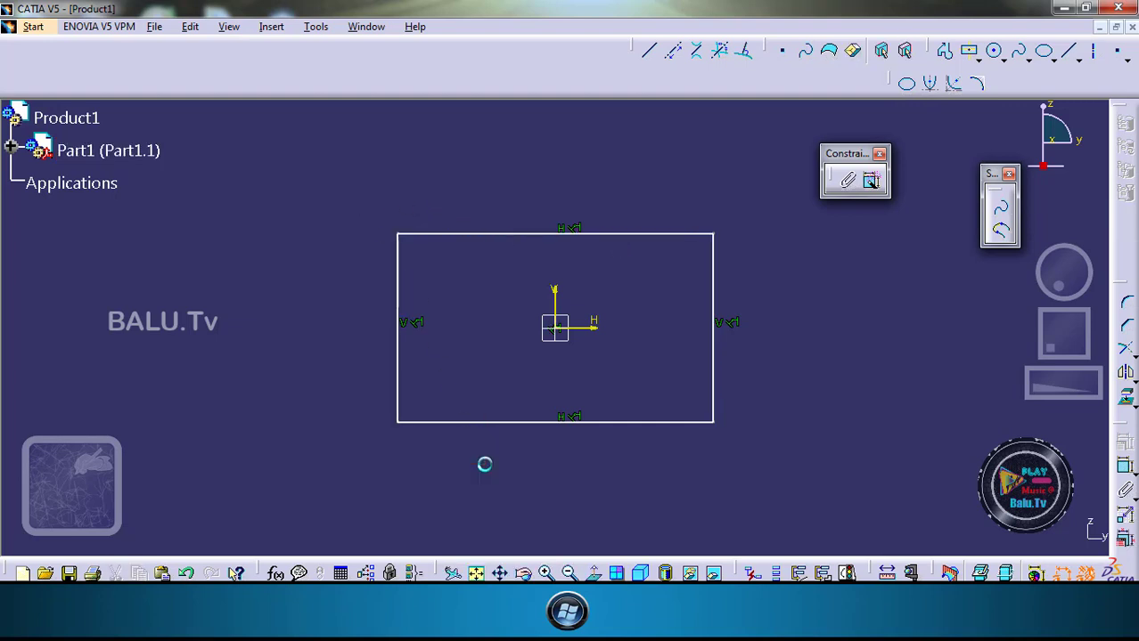
drag(374, 205, 494, 467)
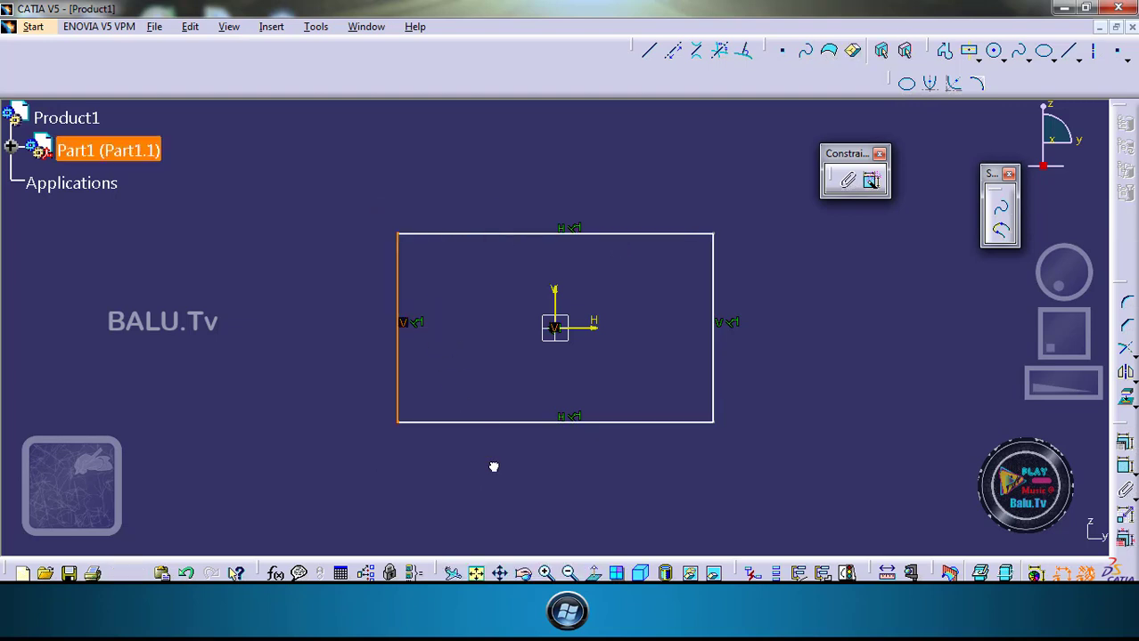
click(363, 194)
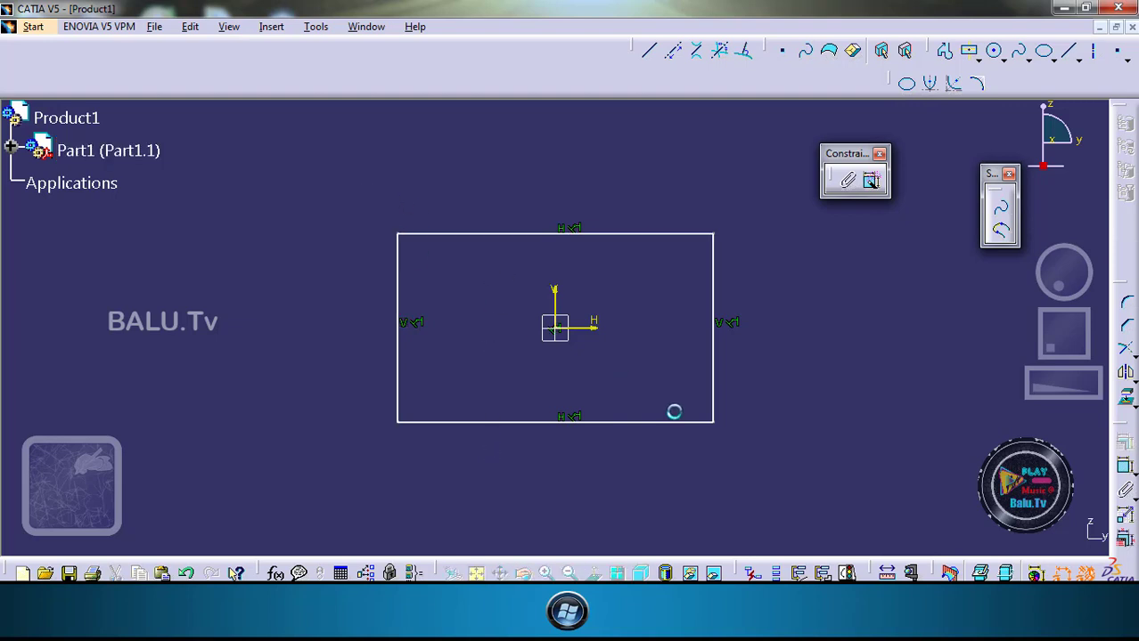
Step: Apply a Fix constraint to all of the rectangle's geometry, keeping the Horizontal and Vertical constraints on
key(ctrl+a)
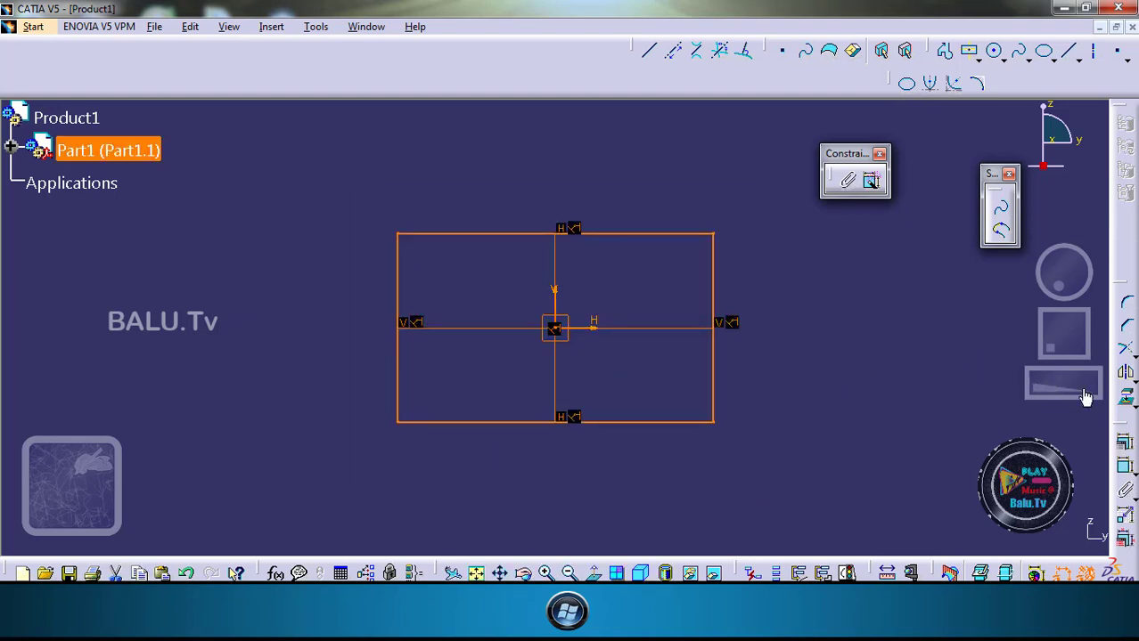
click(870, 180)
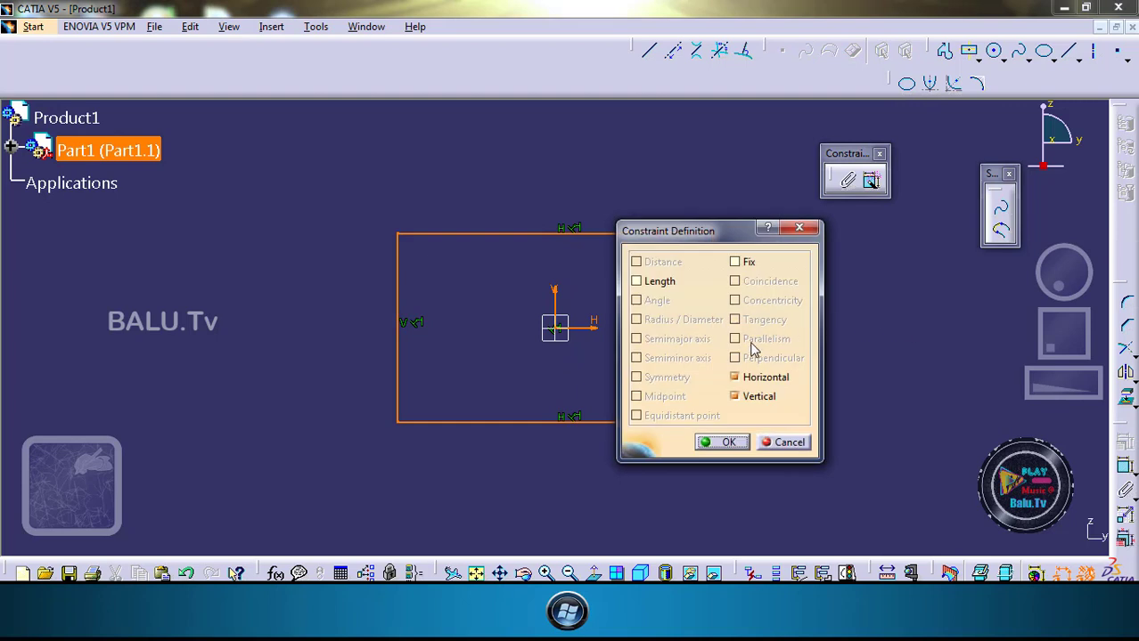
drag(783, 234, 874, 220)
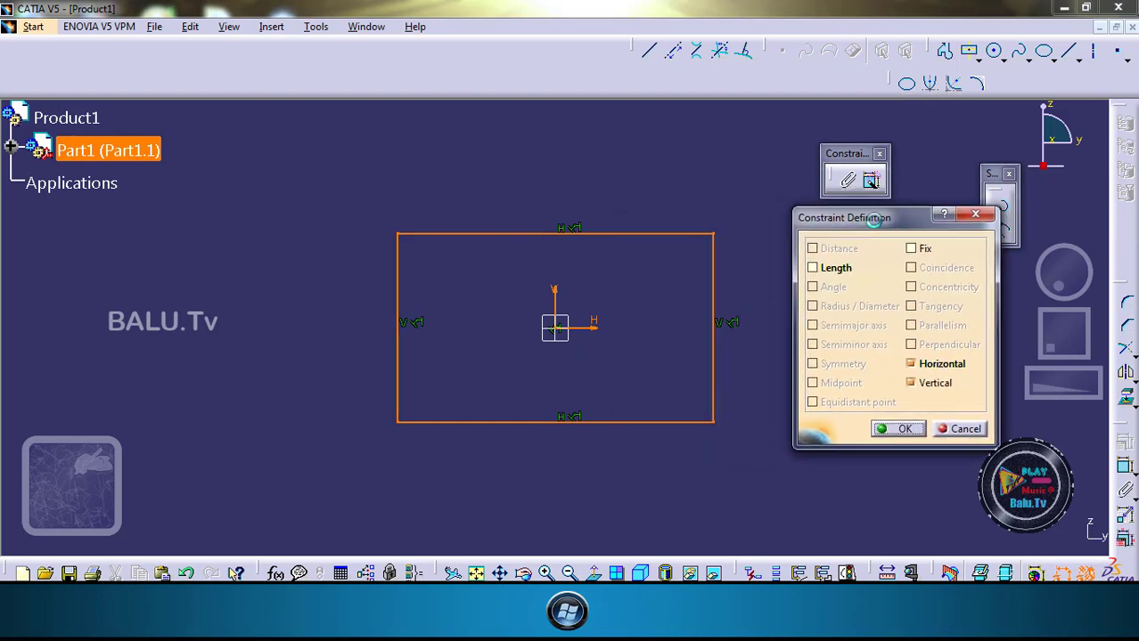
click(912, 250)
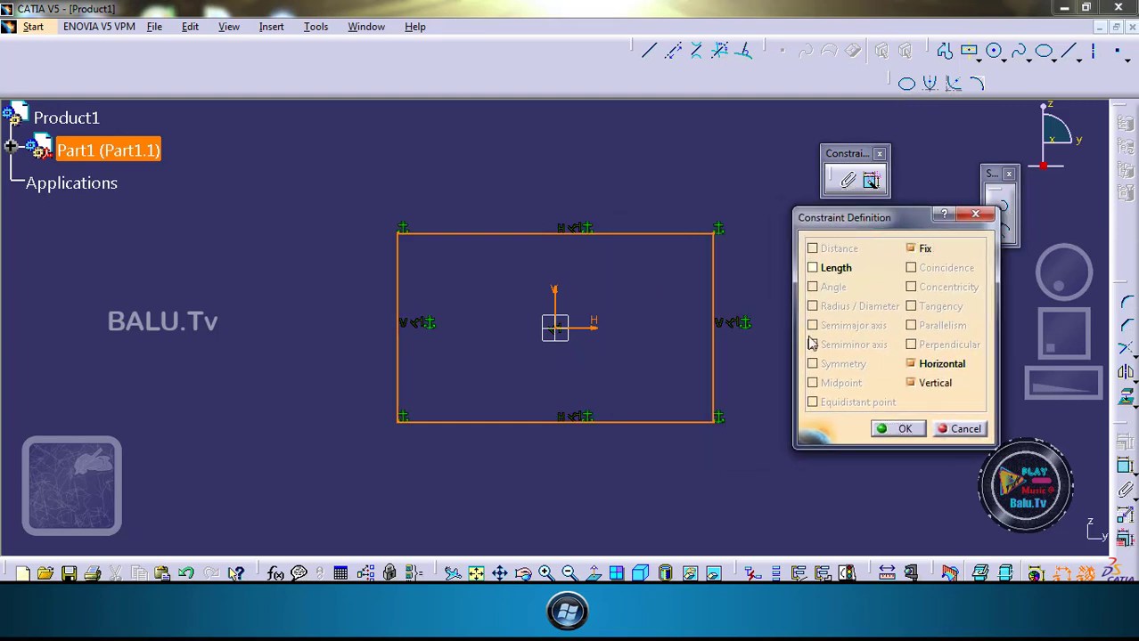
click(901, 429)
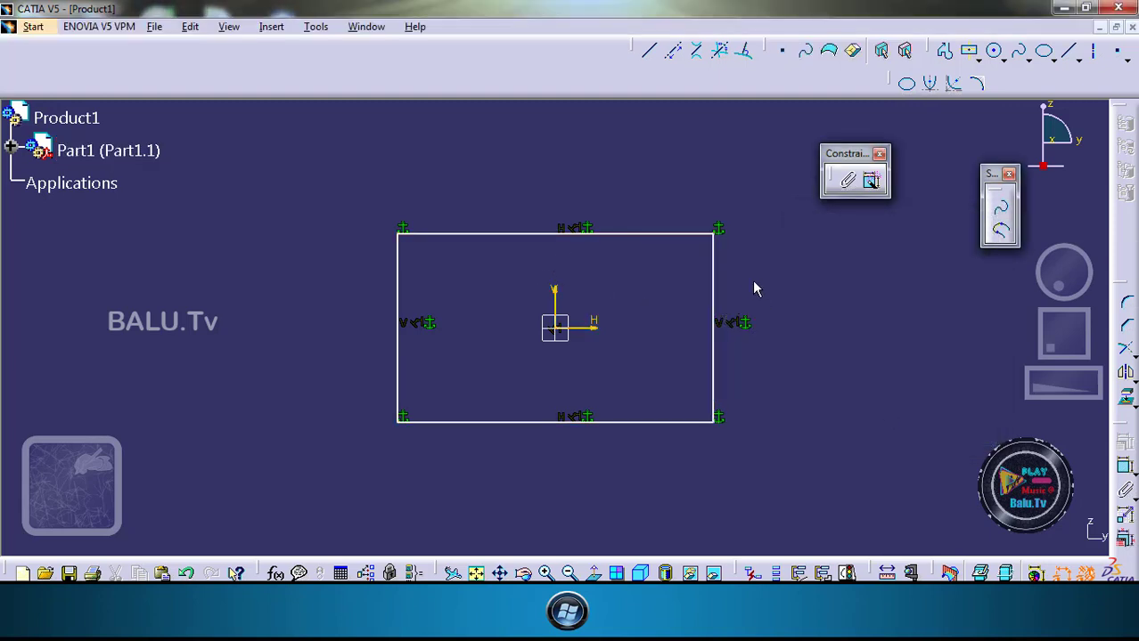
Step: Check whether the rectangle's fixed top edge can be moved, and undo the Fix constraint
click(695, 234)
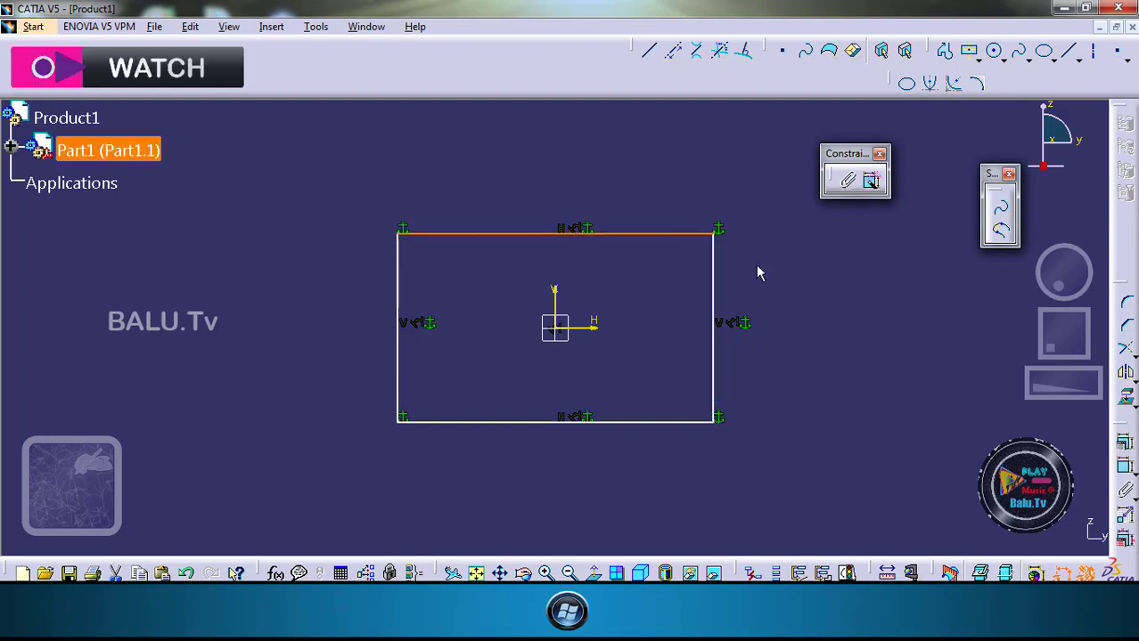
click(780, 278)
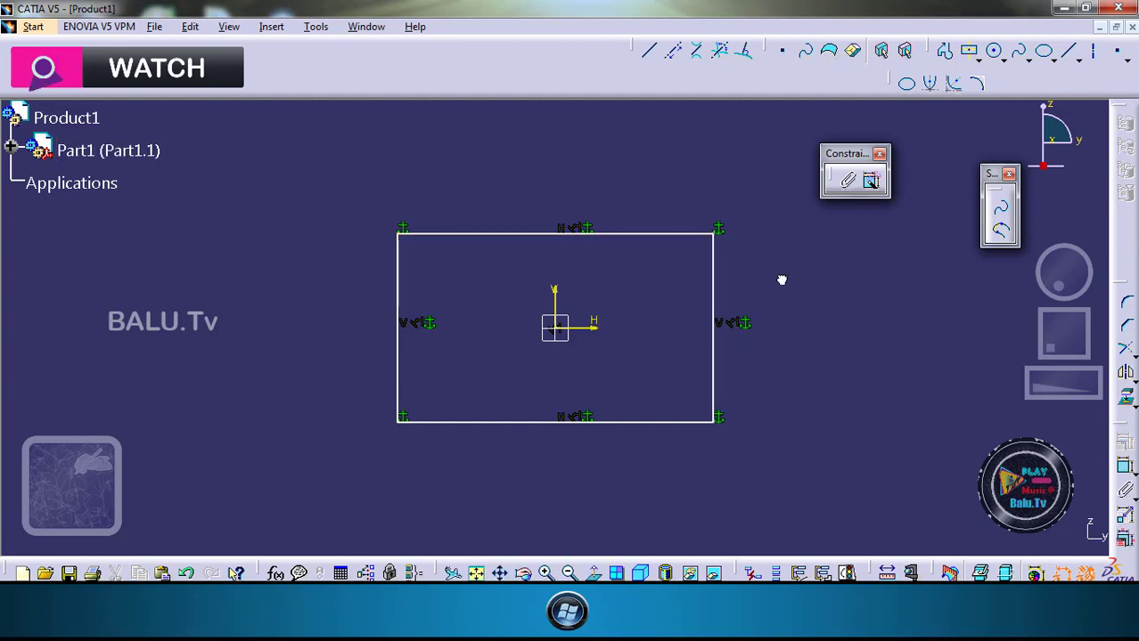
key(ctrl+z)
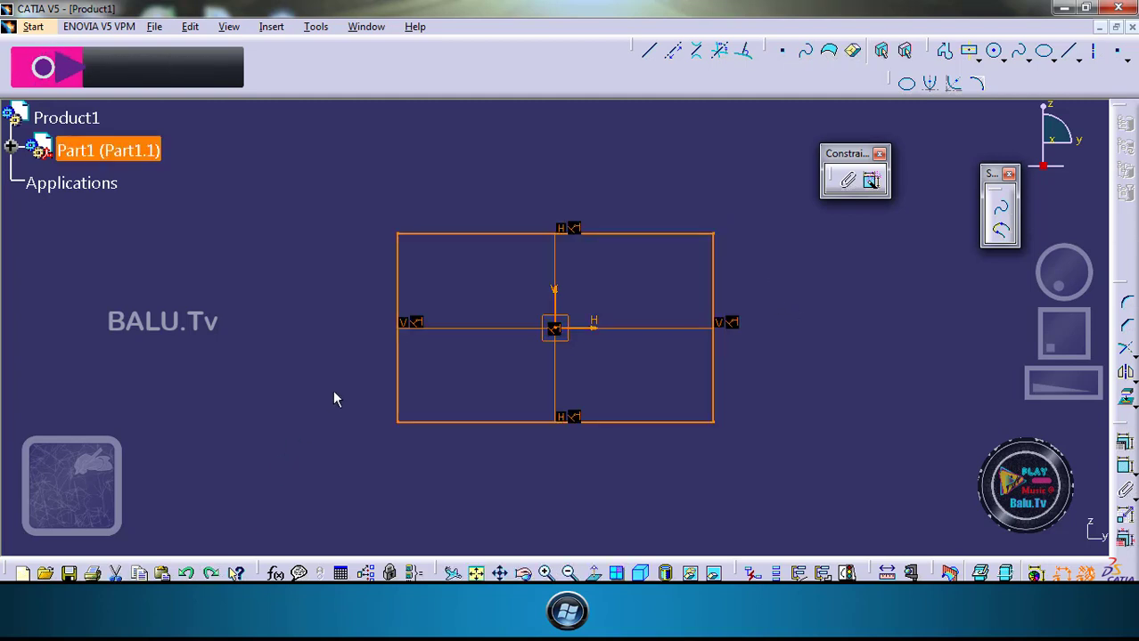
click(304, 347)
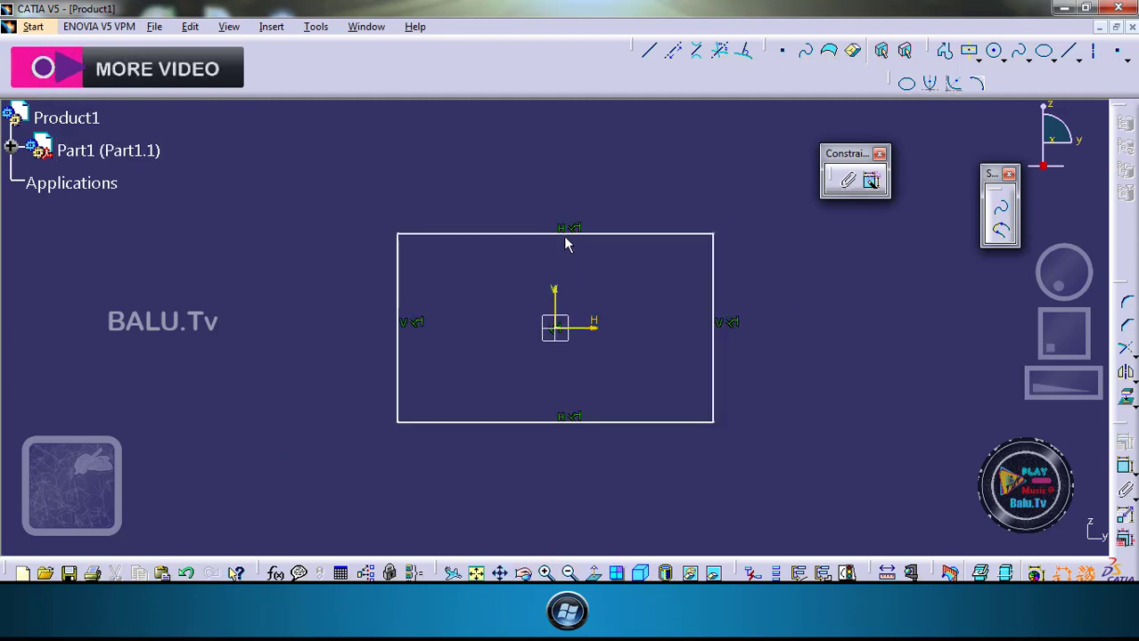
Step: Stretch the centered rectangle by moving its top edge upward, away from the origin
drag(566, 243, 556, 203)
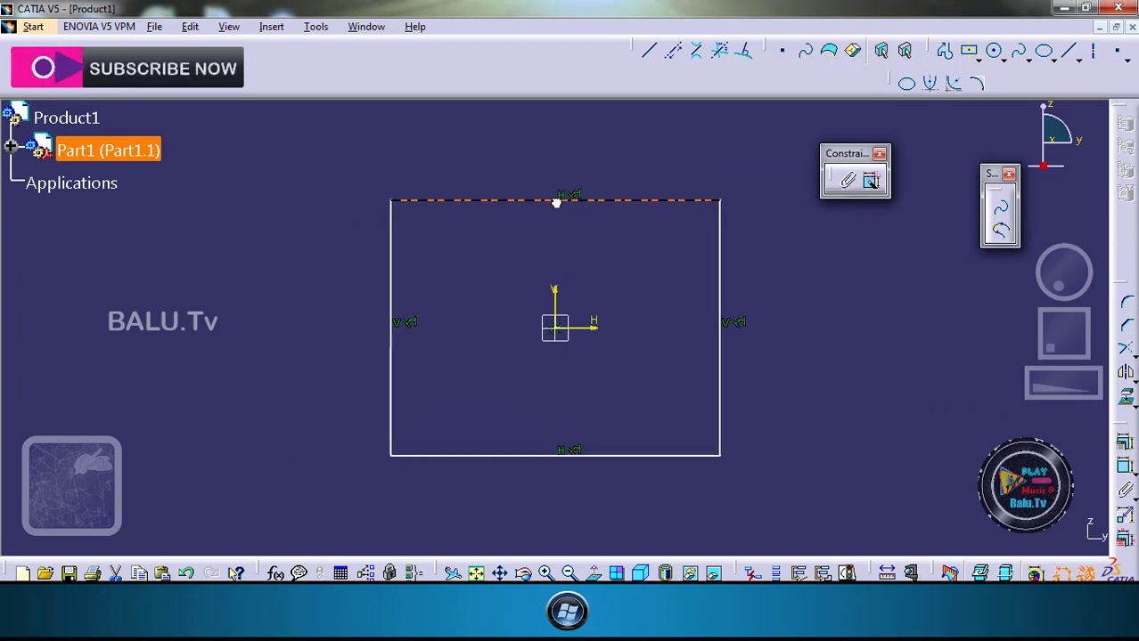
click(591, 255)
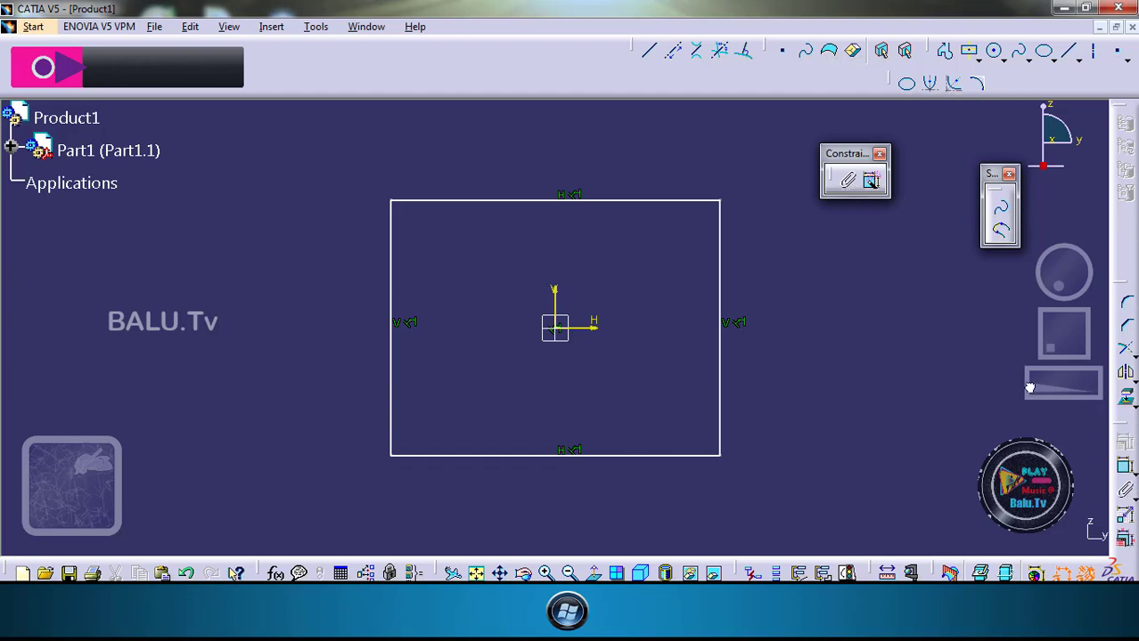
ctrl+middle_drag(1029, 387, 956, 378)
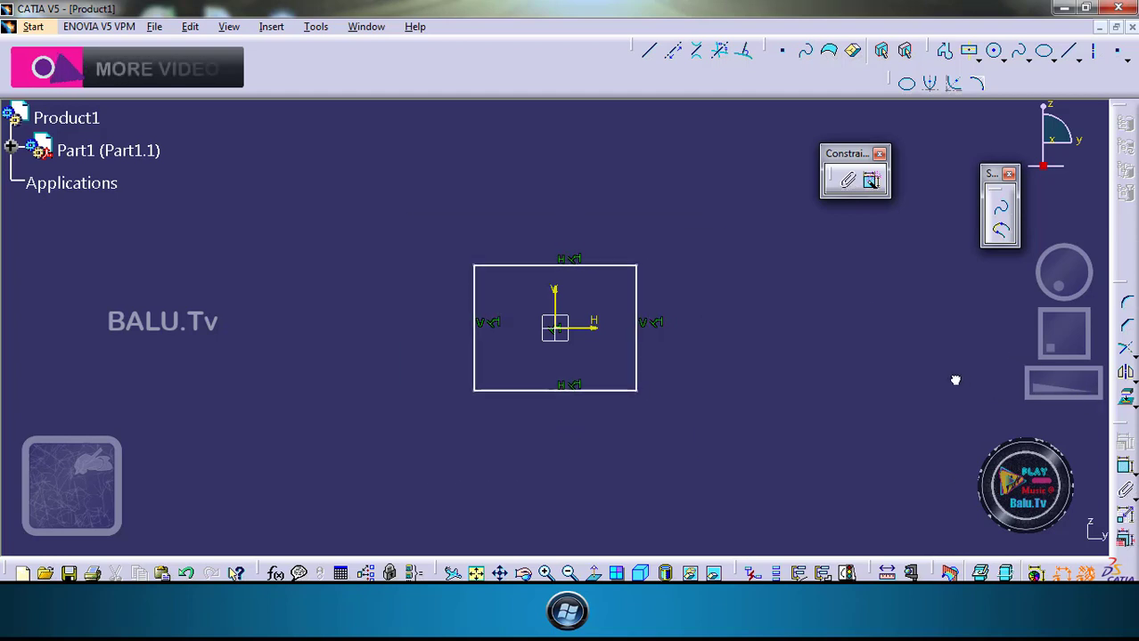
Step: Sketch two separate circles above and left of the centered rectangle, the second one smaller and placed higher, nearer the rectangle
click(994, 51)
click(252, 228)
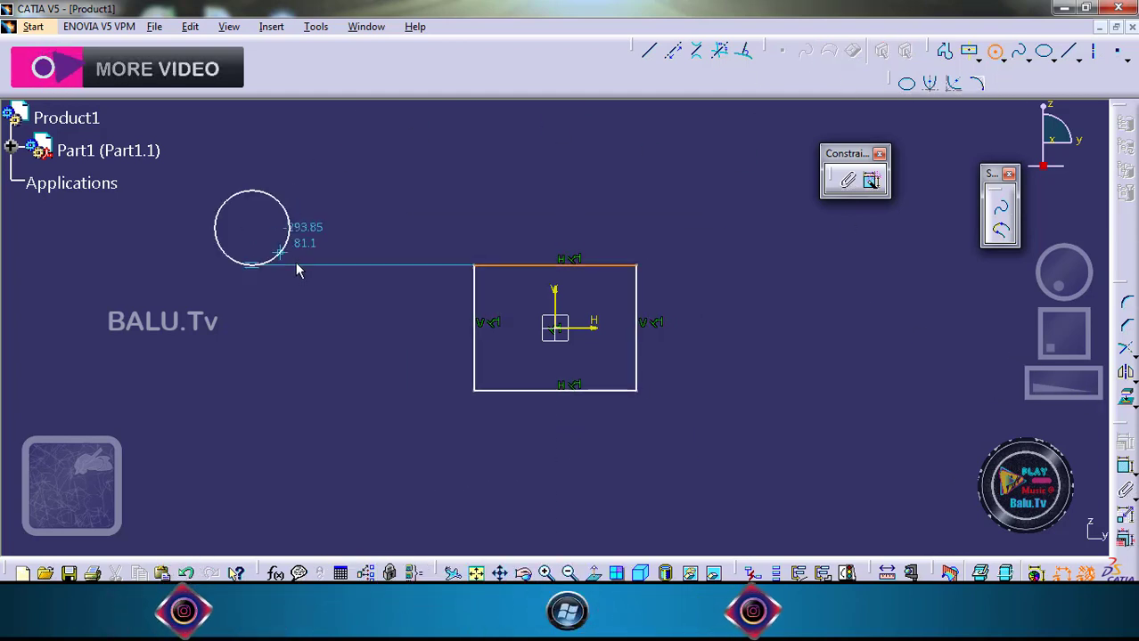
click(316, 268)
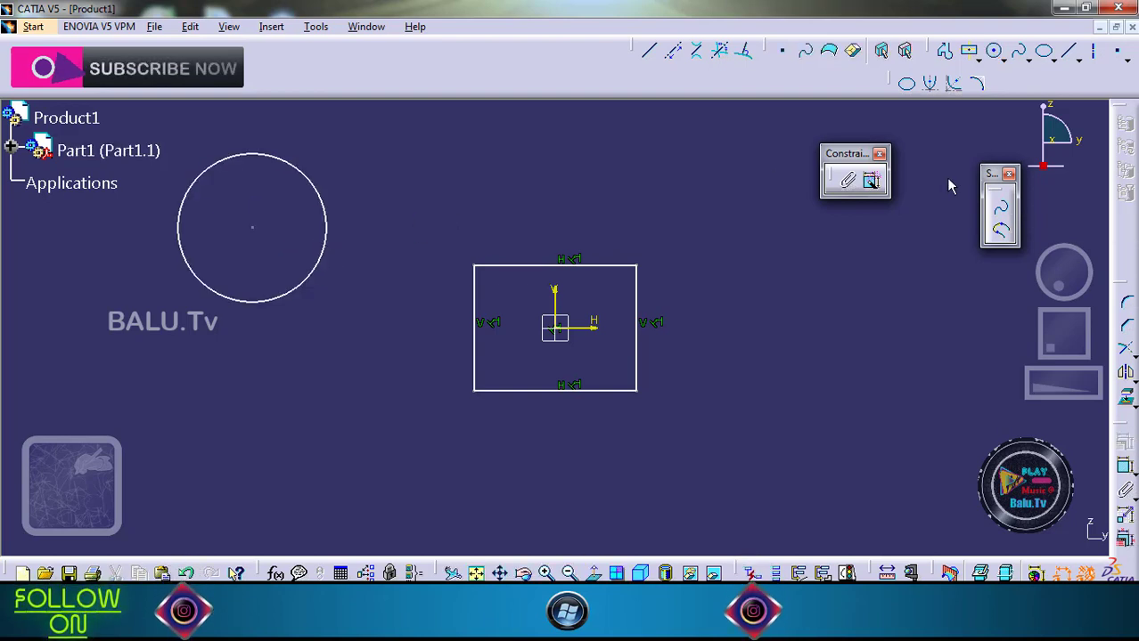
click(995, 51)
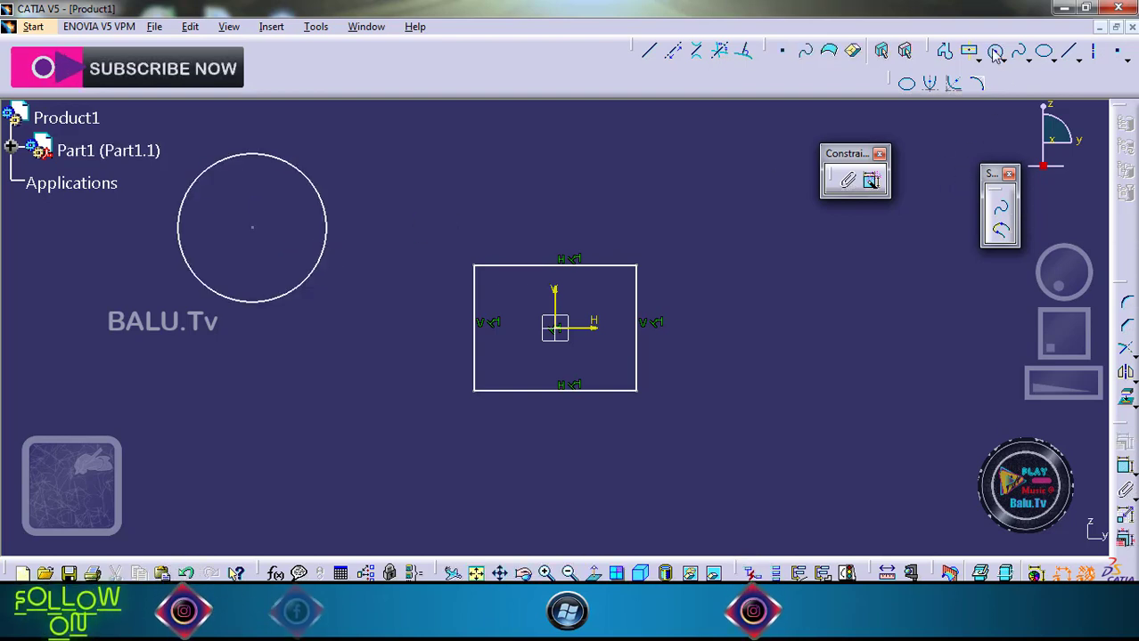
click(389, 151)
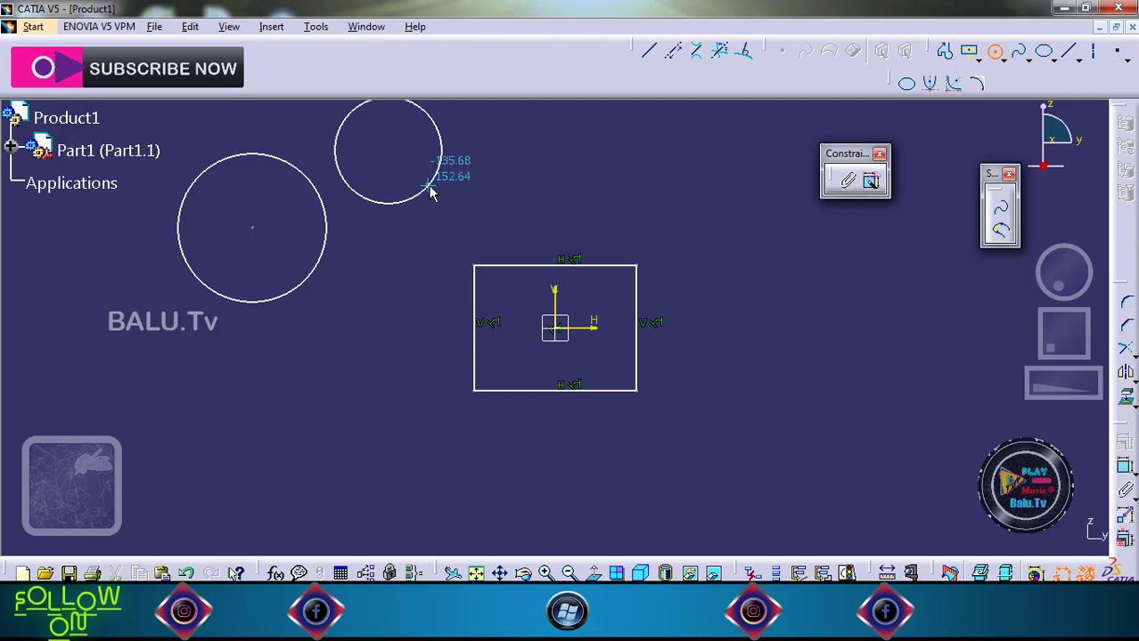
click(427, 183)
click(538, 202)
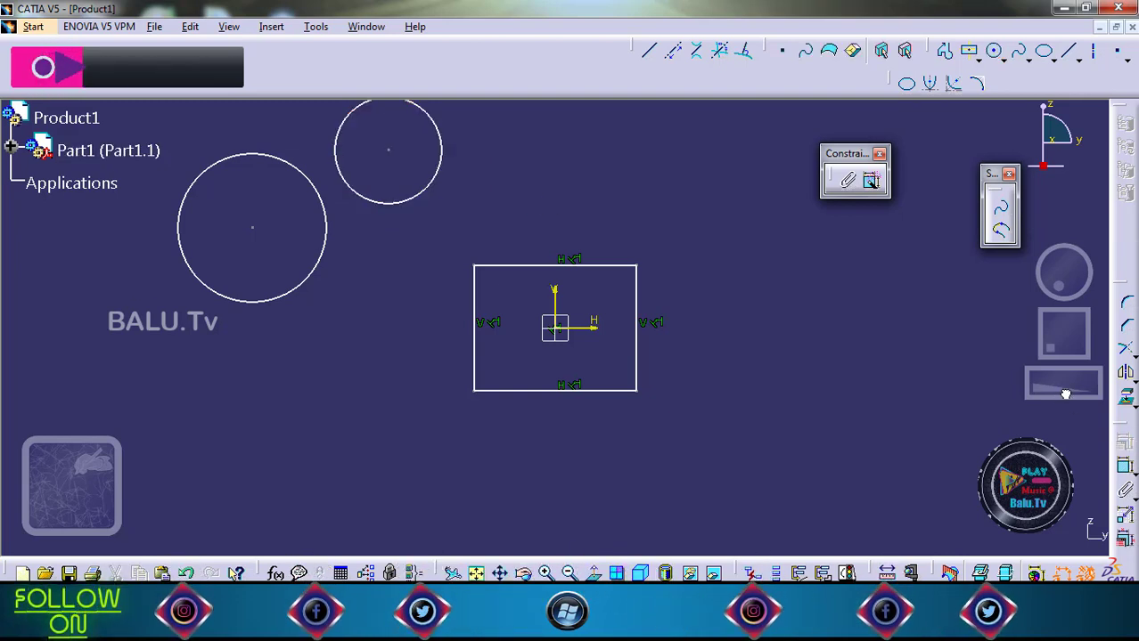
Step: Apply a Concentricity constraint between the large circle and the small circle
click(568, 573)
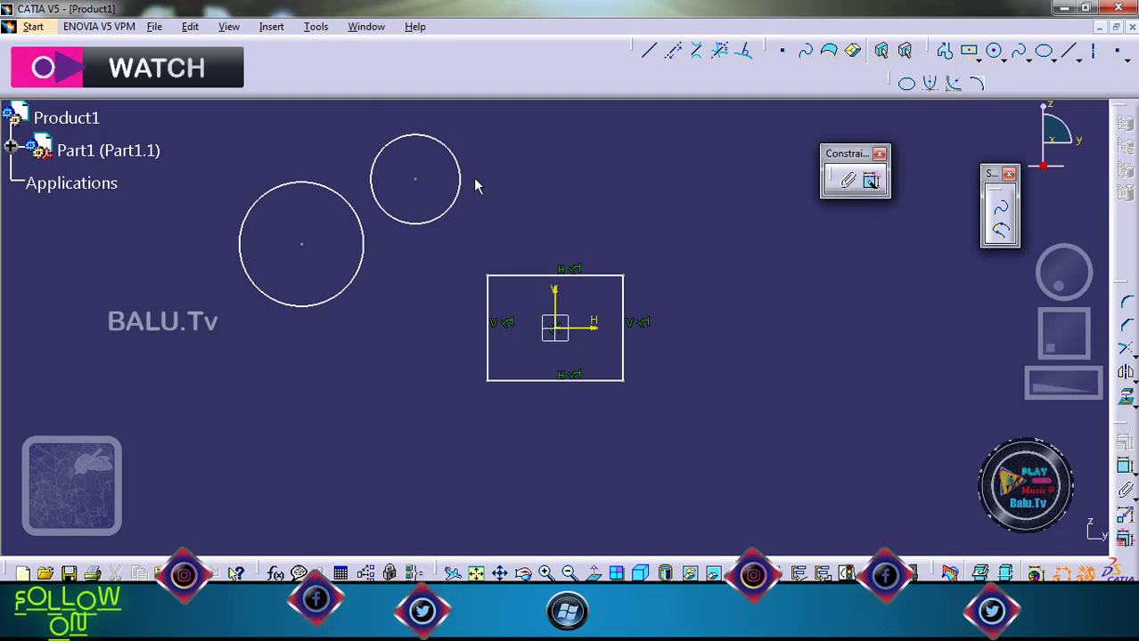
click(364, 237)
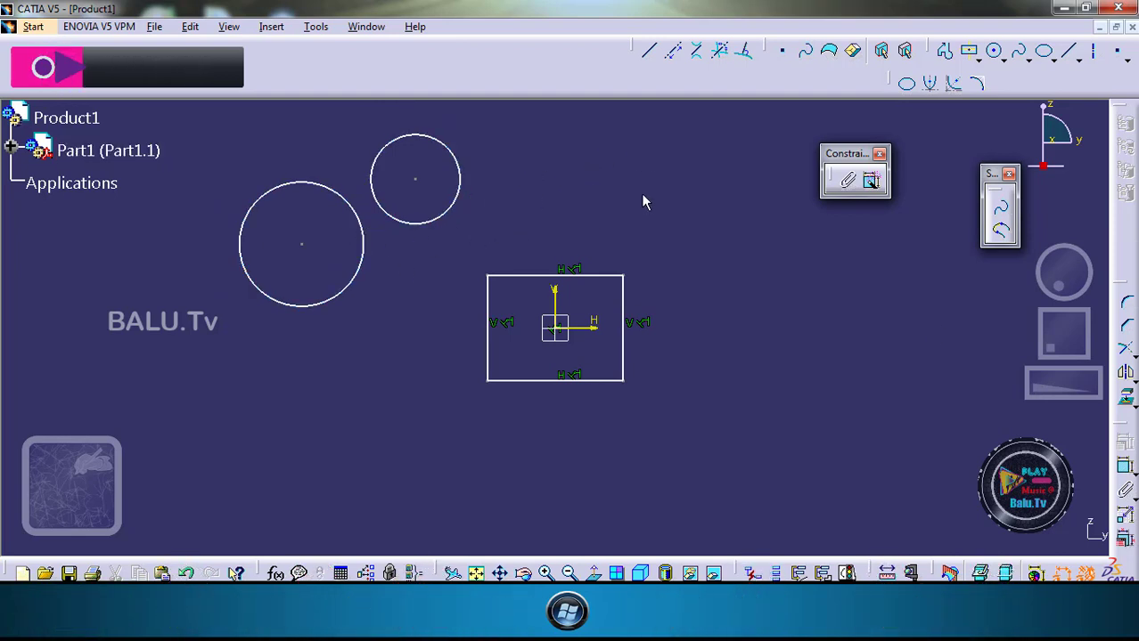
click(363, 225)
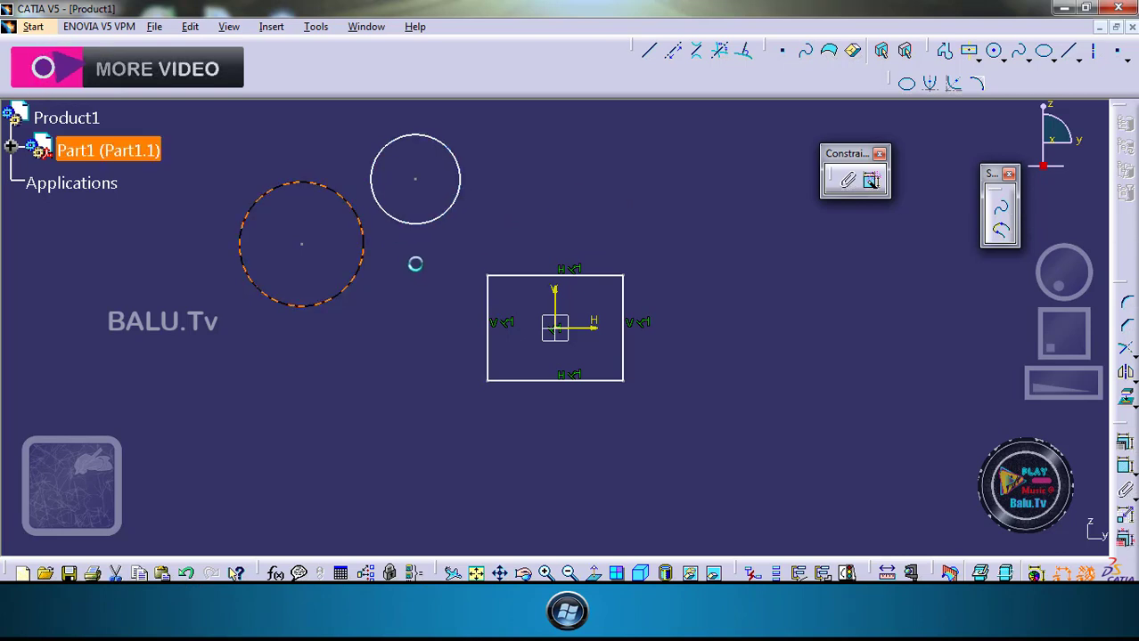
ctrl+click(425, 220)
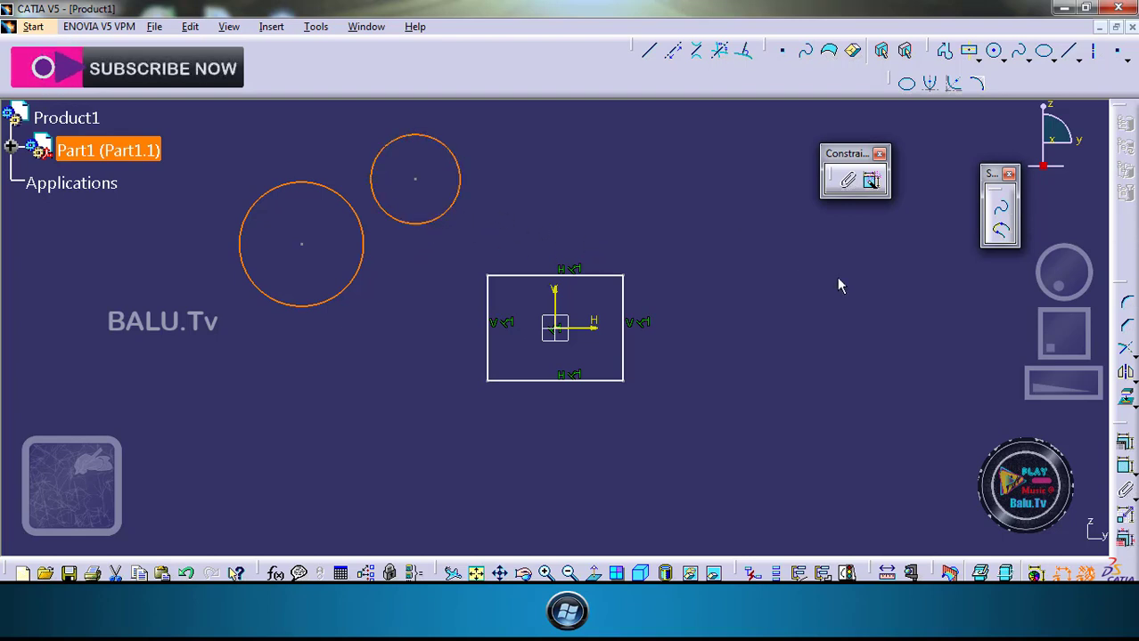
click(1124, 446)
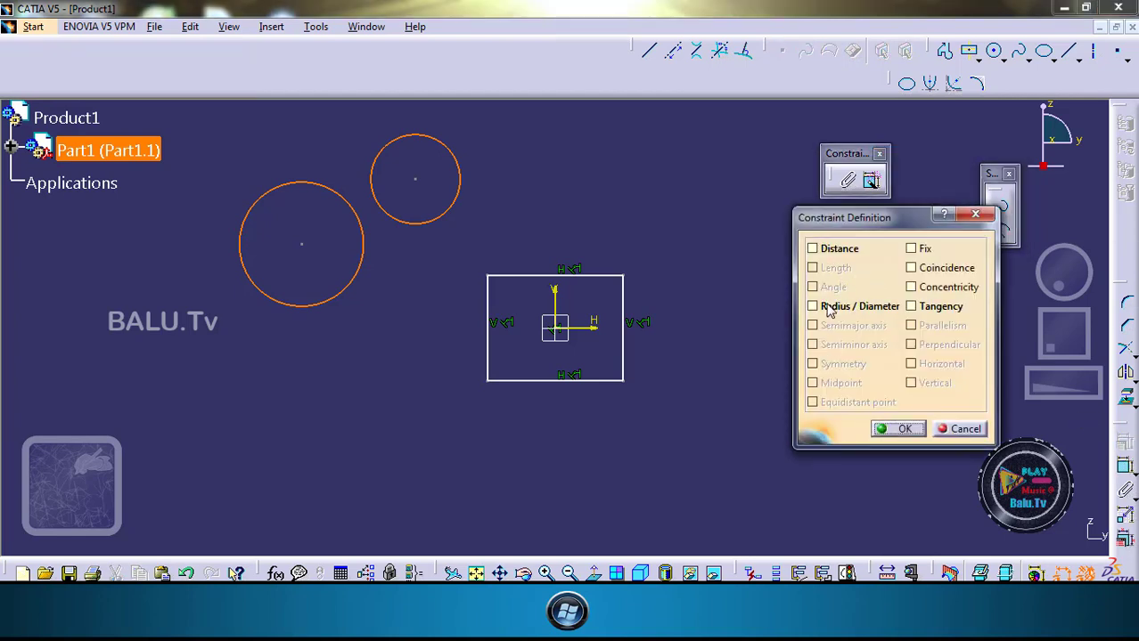
click(912, 287)
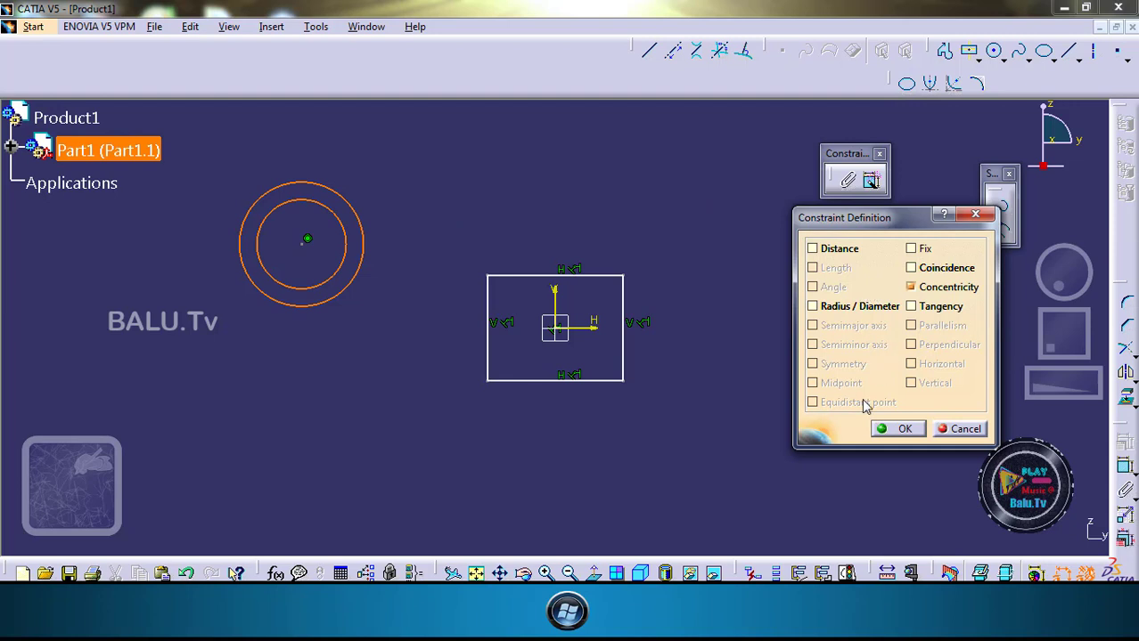
click(901, 430)
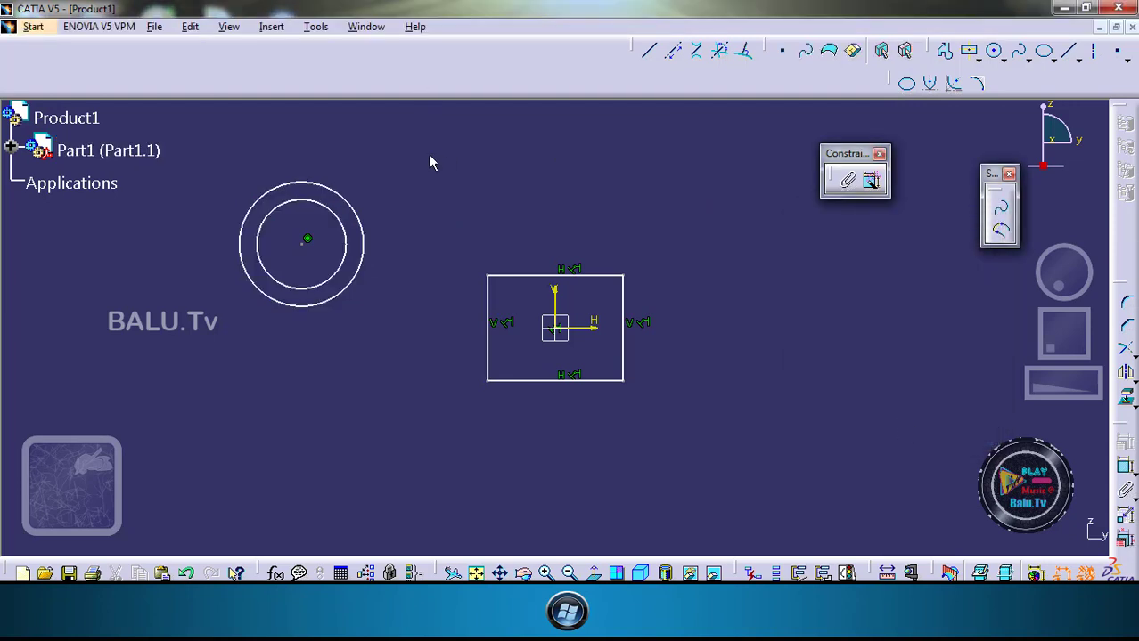